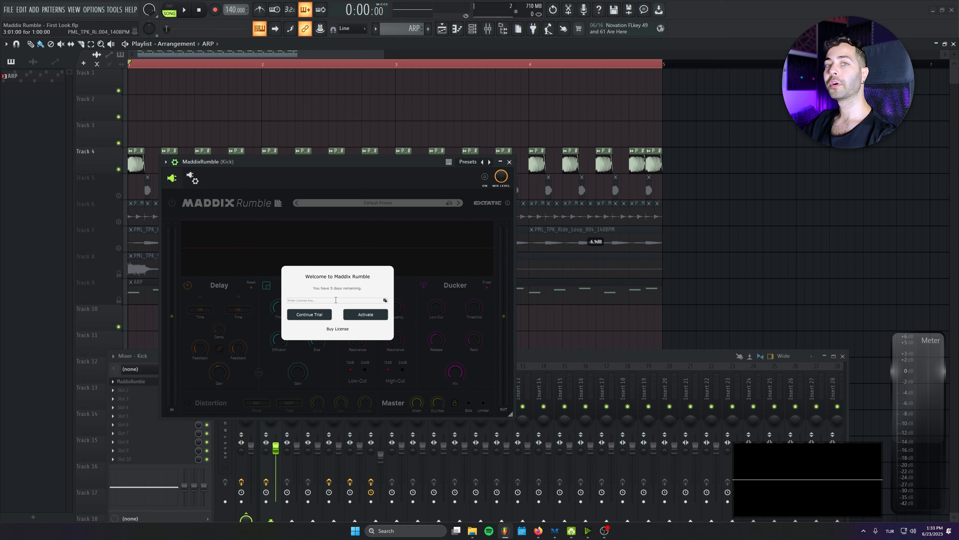
Continue the Maddix Rumble trial, and rearrange the plugin and mixer windows over the playlist
click(309, 313)
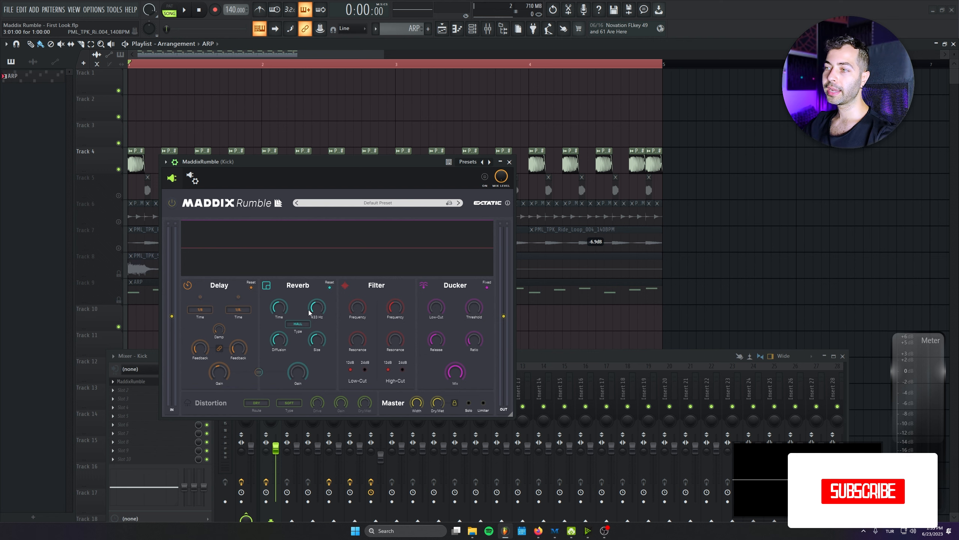
drag(250, 162, 223, 213)
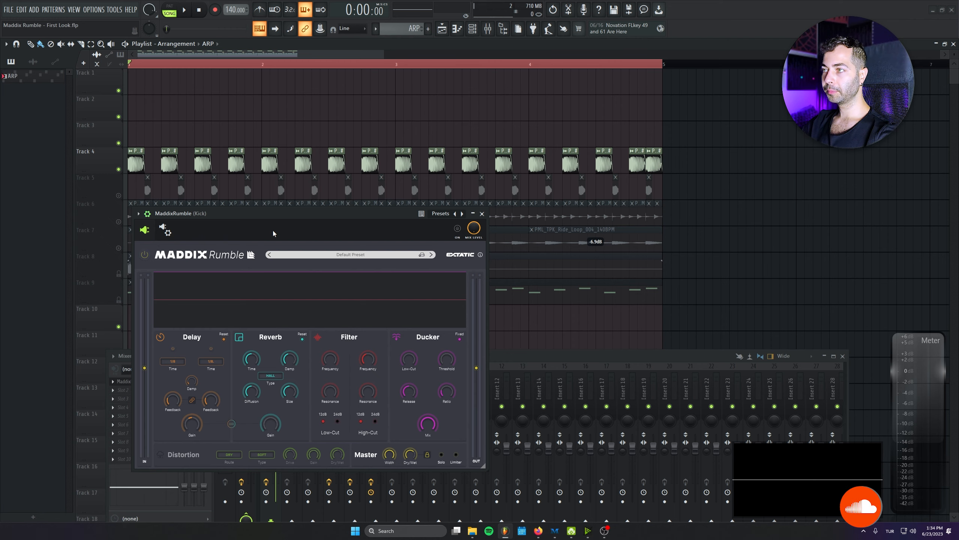
click(544, 389)
drag(540, 353, 538, 332)
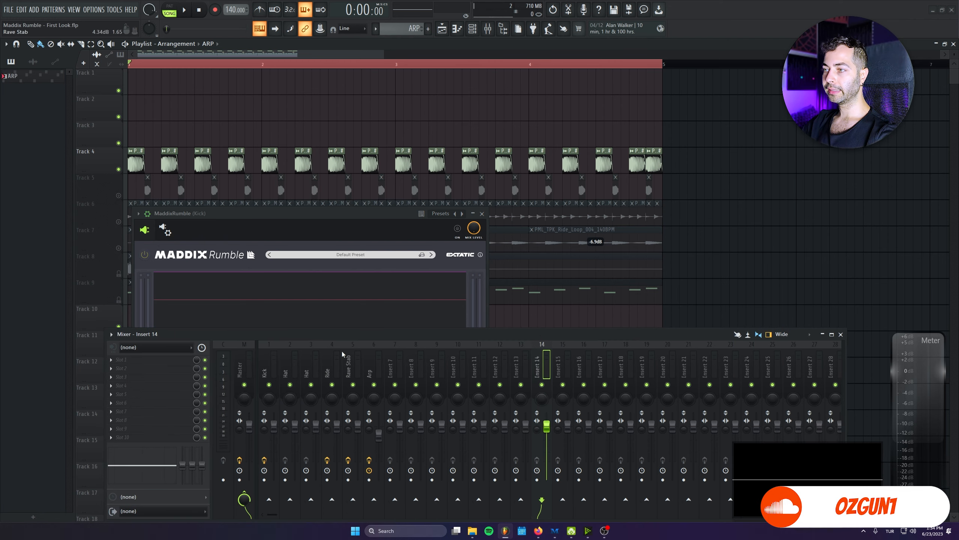
Solo Track 4 with the kick clips and play the kick loop without the effect
ctrl+click(119, 170)
scroll(96, 164, up, 5)
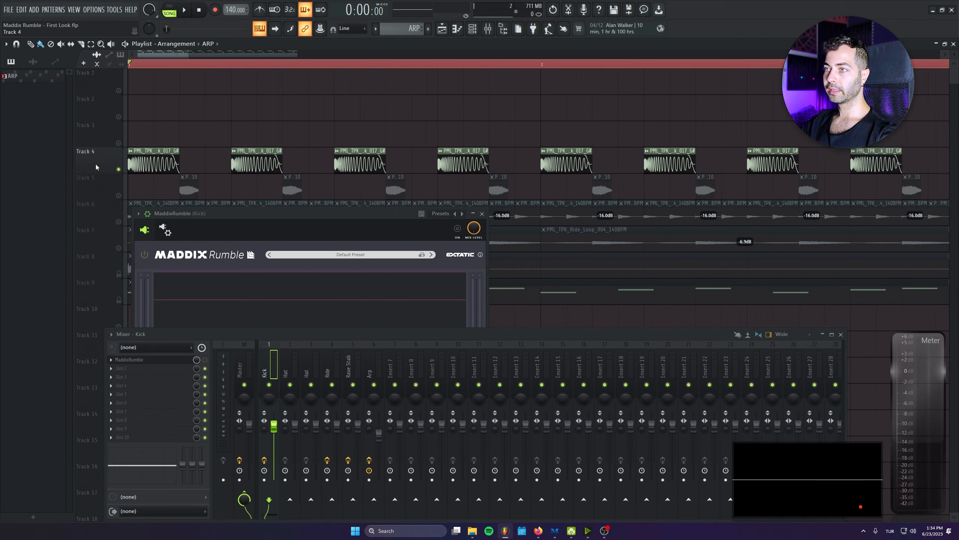
key(space)
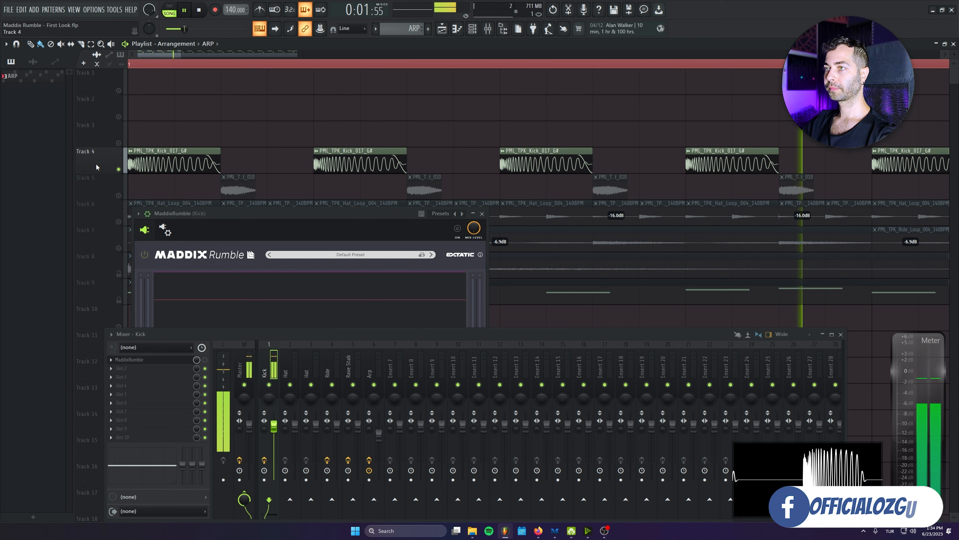
key(space)
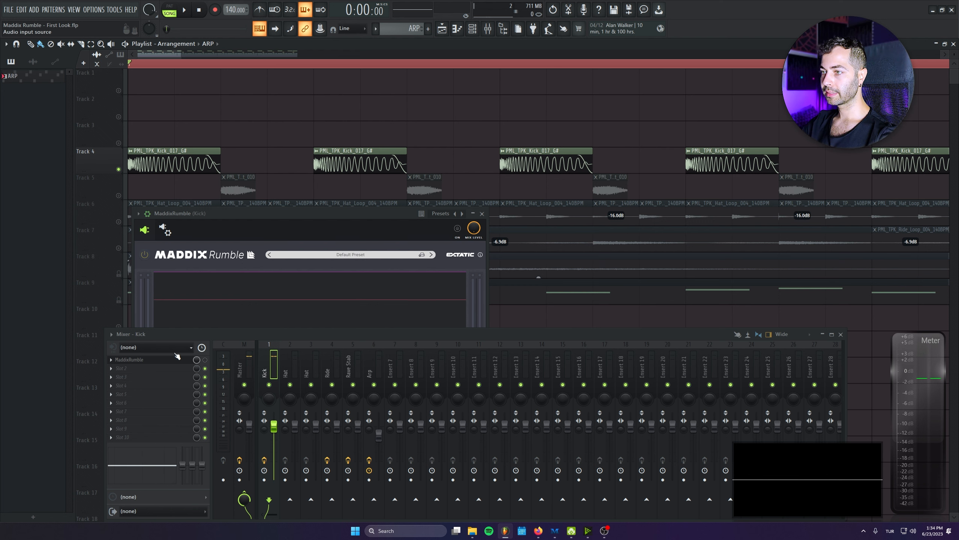
Check the kick clip's channel settings, and bring the MaddixRumble effect window on the Kick insert back in front
double_click(200, 160)
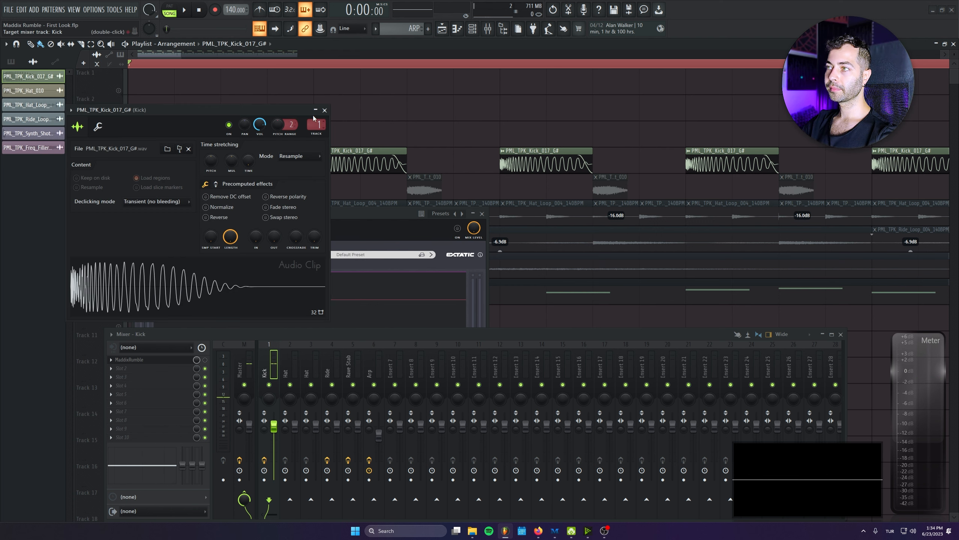
click(160, 360)
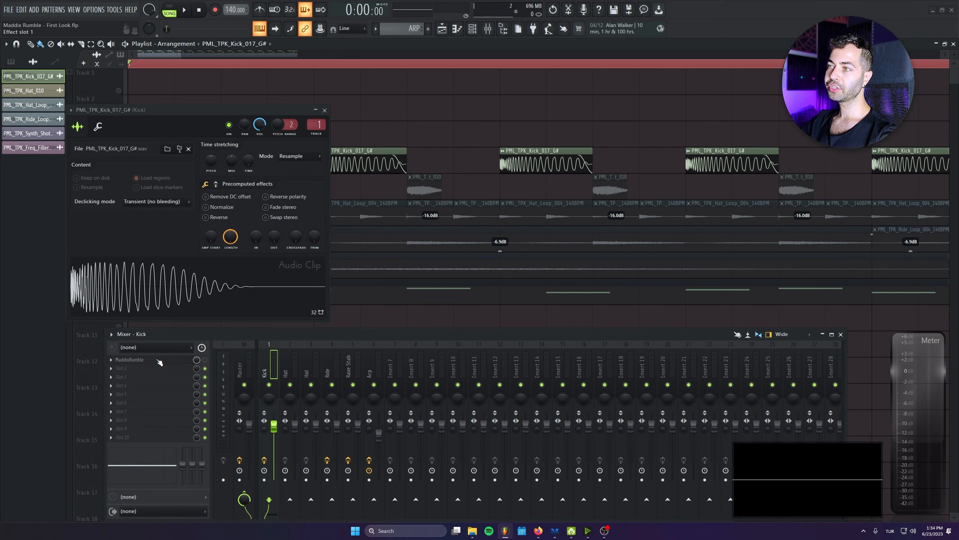
click(280, 367)
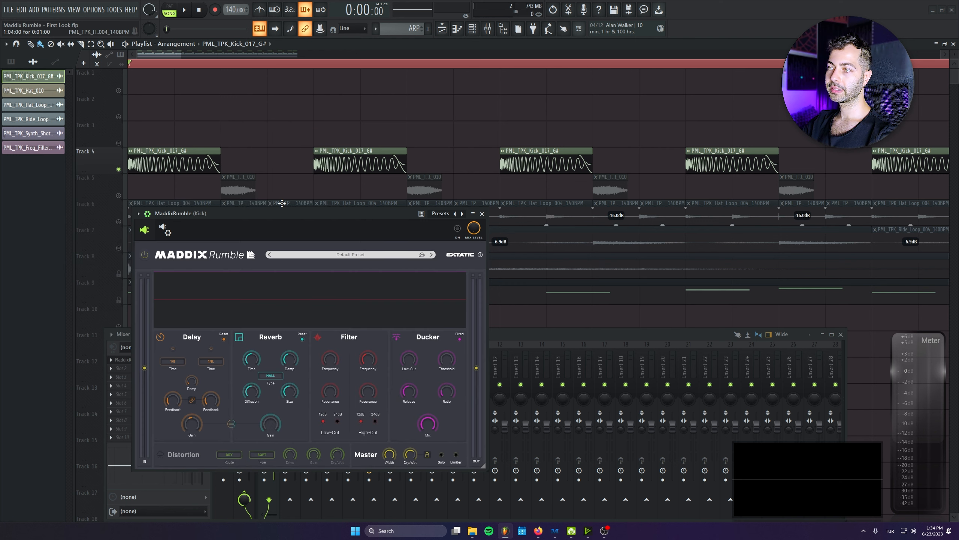
drag(278, 214, 227, 186)
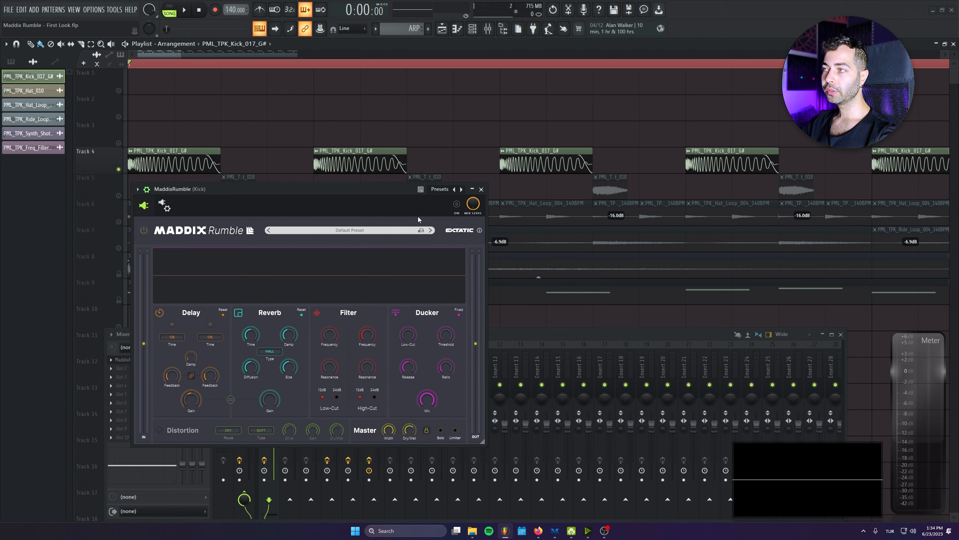
Enable the MaddixRumble effect on the Kick insert and play the loop with the Default Preset
click(457, 204)
key(space)
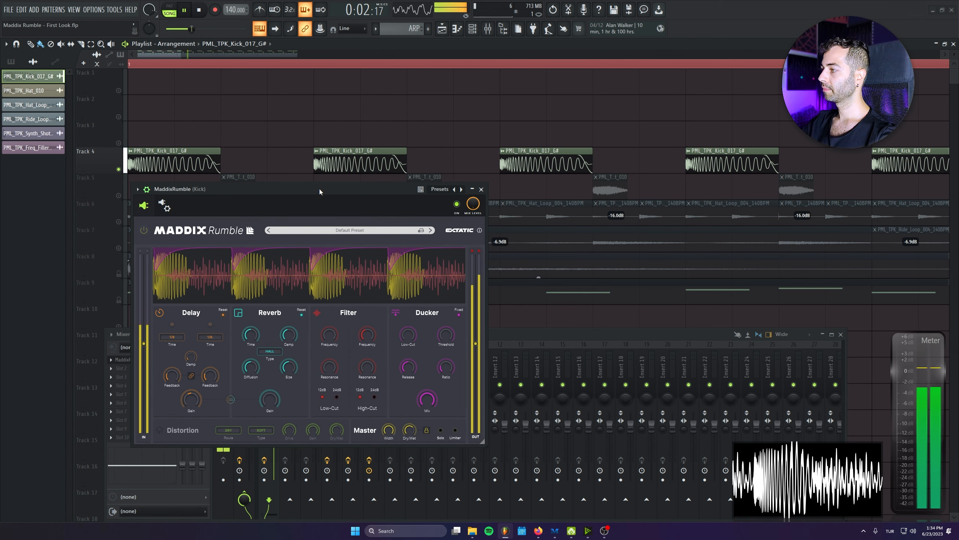
key(space)
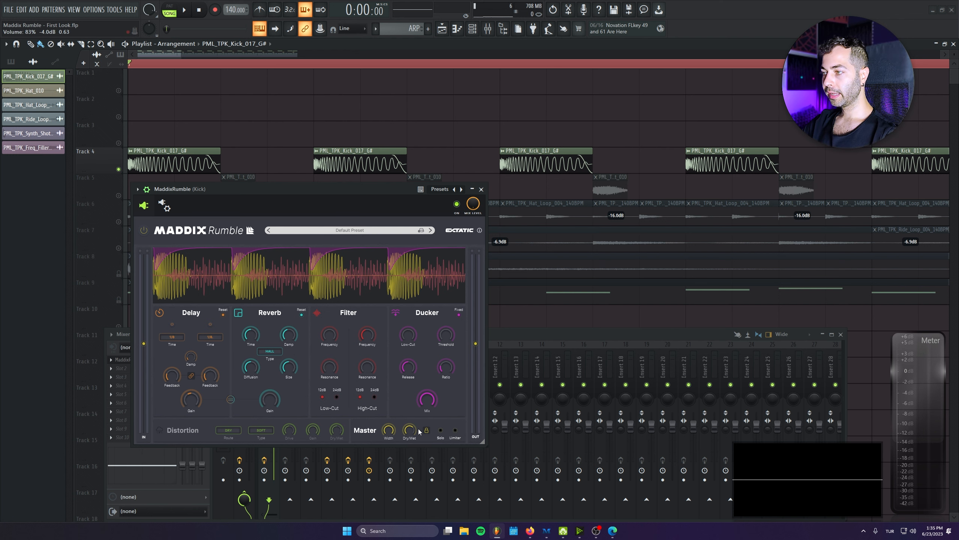
Turn the Master Dry/Wet fully dry with the dry lock off, and compare playback with the plugin bypassed and enabled
mouse_move(412, 438)
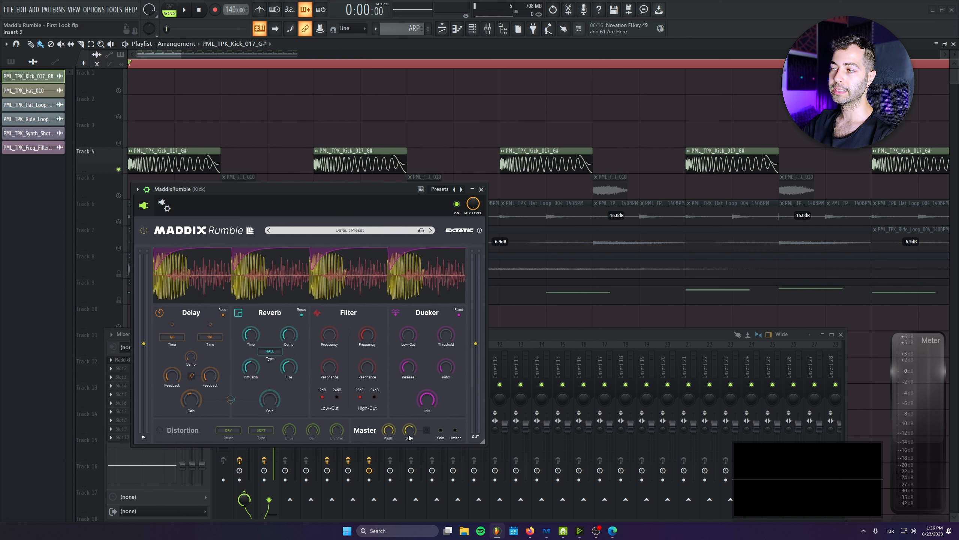
drag(409, 430, 410, 465)
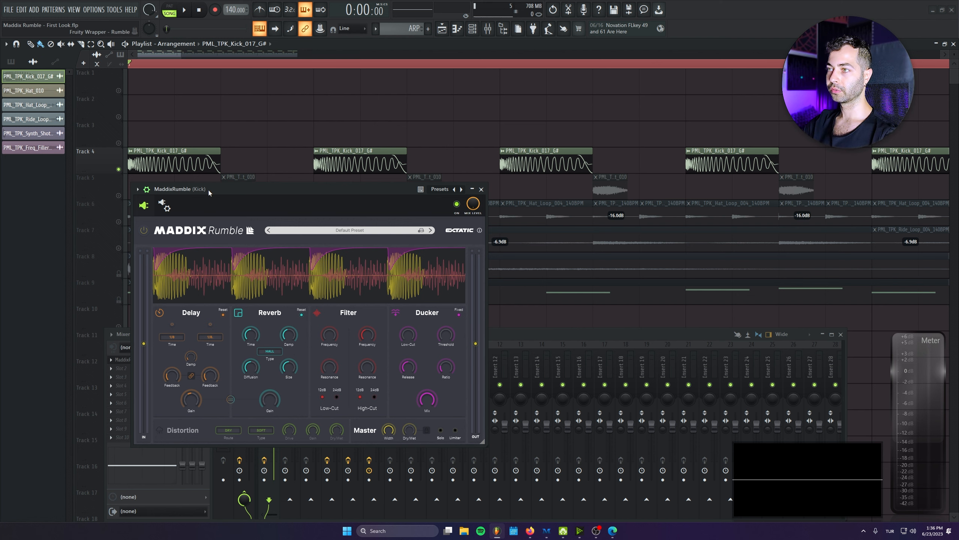
key(space)
click(457, 204)
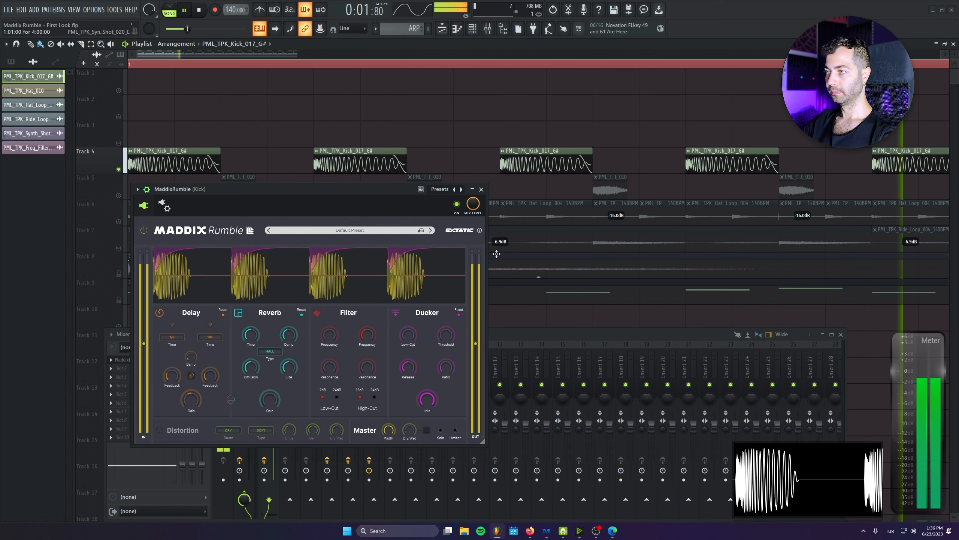
click(458, 205)
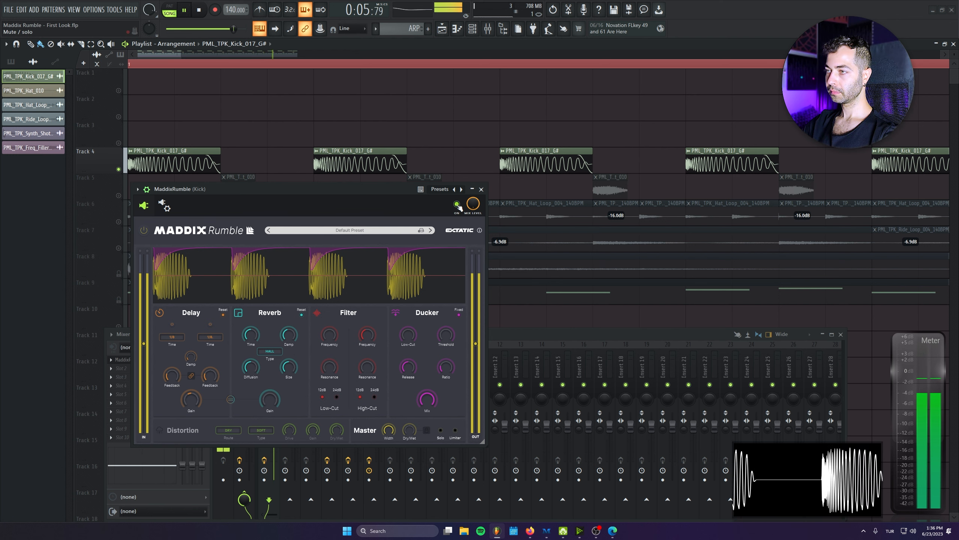
key(space)
click(457, 205)
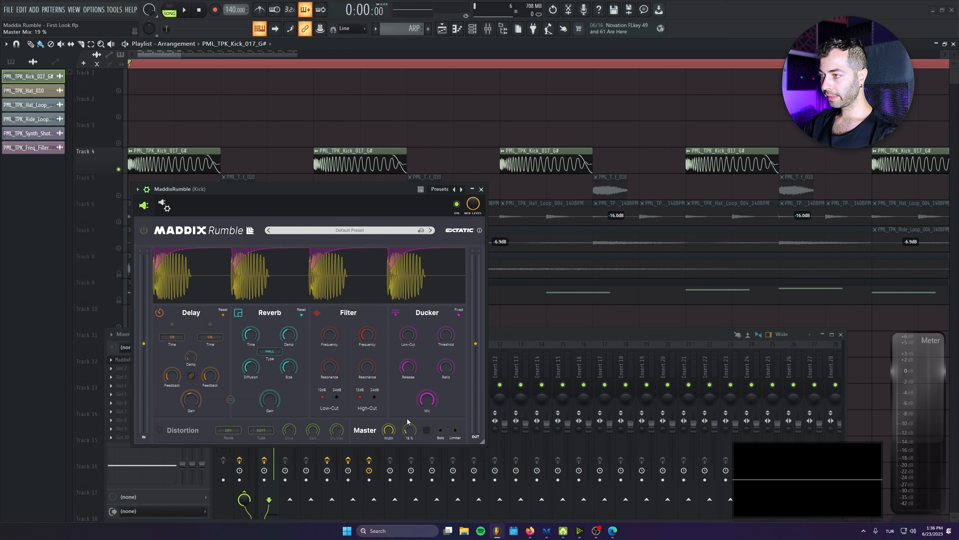
Raise the Master Dry/Wet to 100% and play the kick loop to hear only the rumble
drag(410, 430, 408, 403)
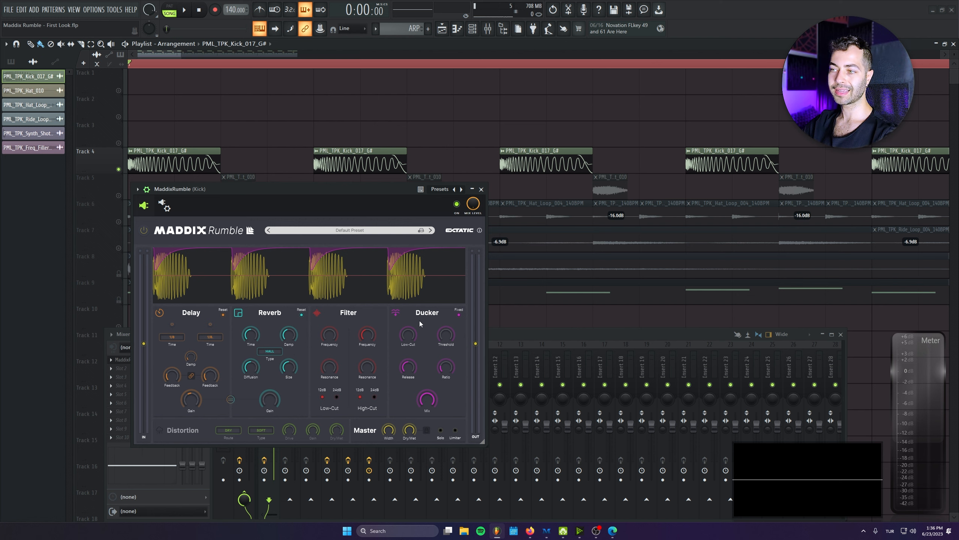
key(space)
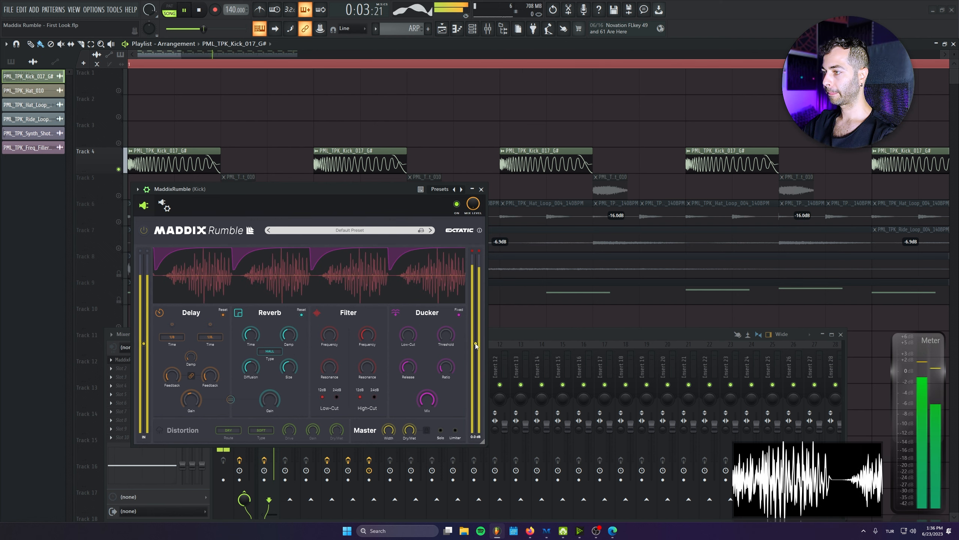
click(456, 431)
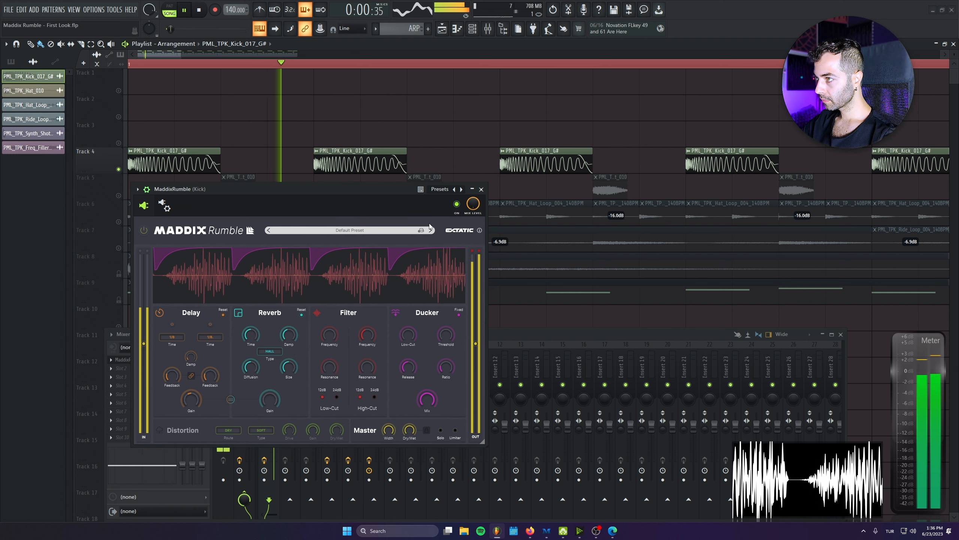
key(space)
Lower the plugin's Master output gain to -1.8 dB while listening to the rumble
drag(476, 342, 475, 348)
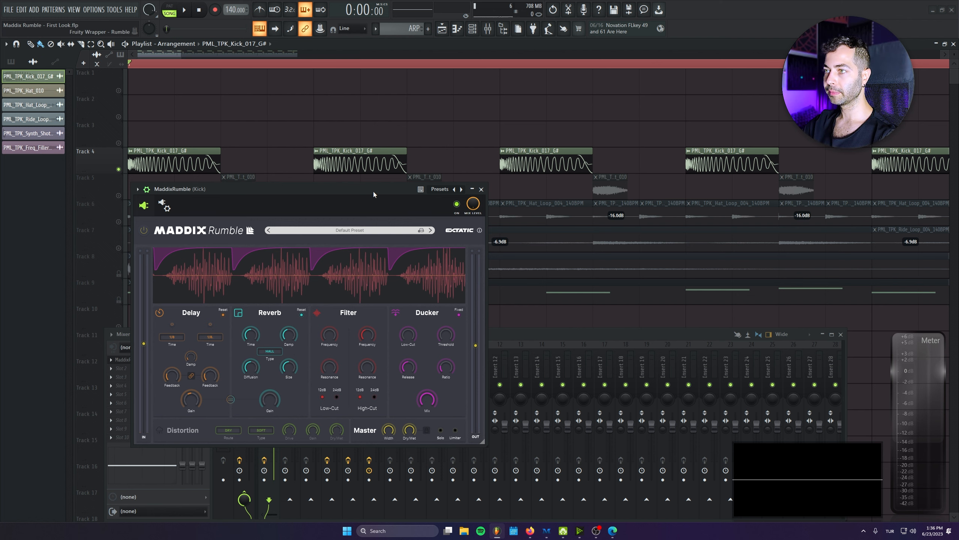
key(space)
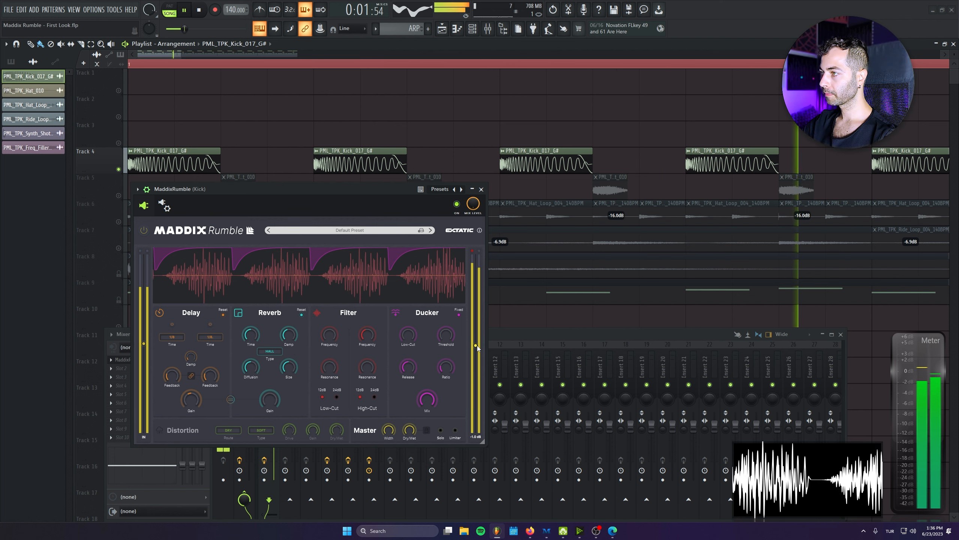
drag(475, 345, 476, 348)
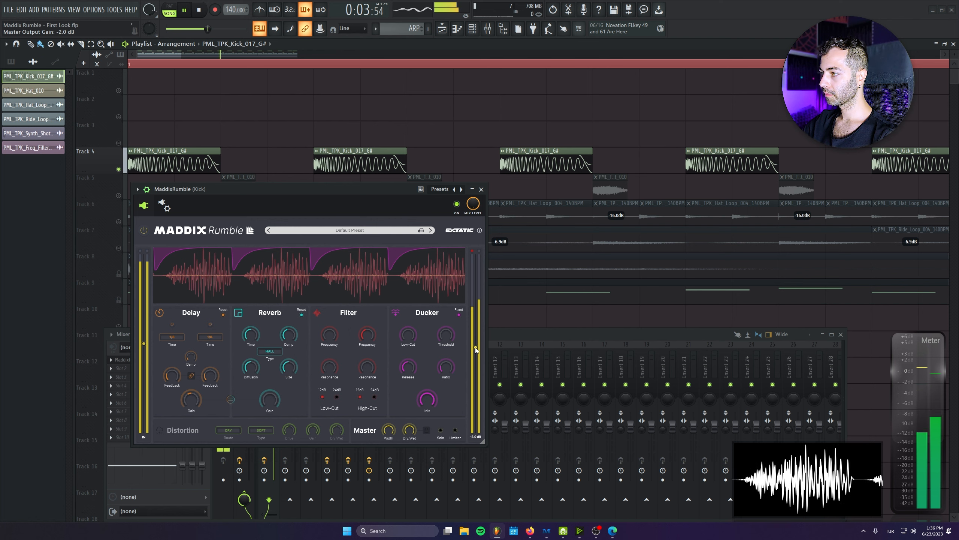
double_click(475, 349)
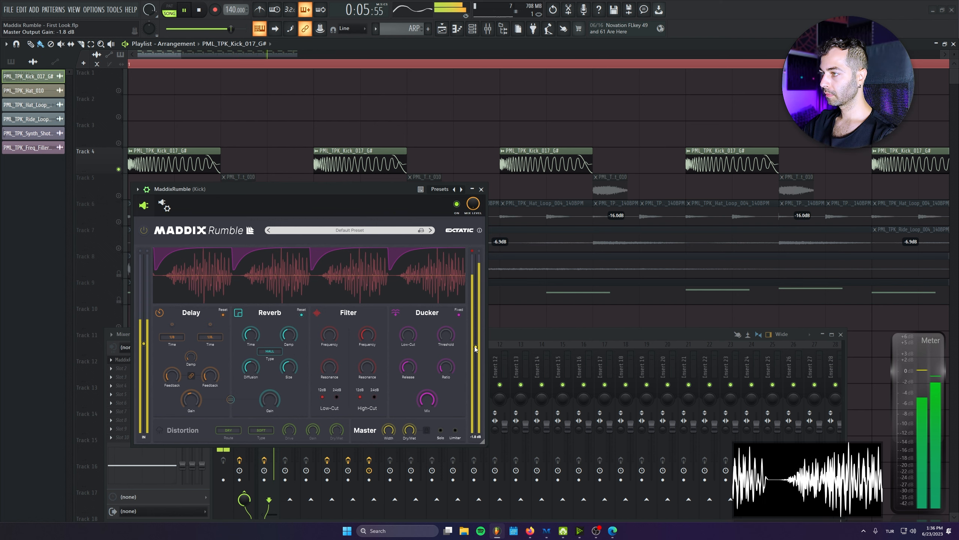
click(500, 329)
key(space)
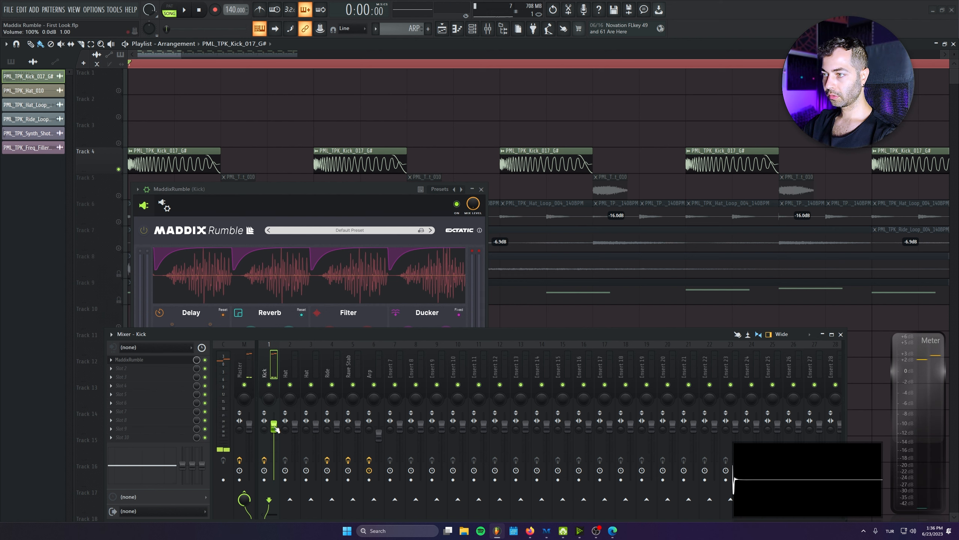
Lower the Kick insert's mixer volume to 89% (-2.5 dB) and play the loop to check its level
drag(274, 426, 276, 435)
key(space)
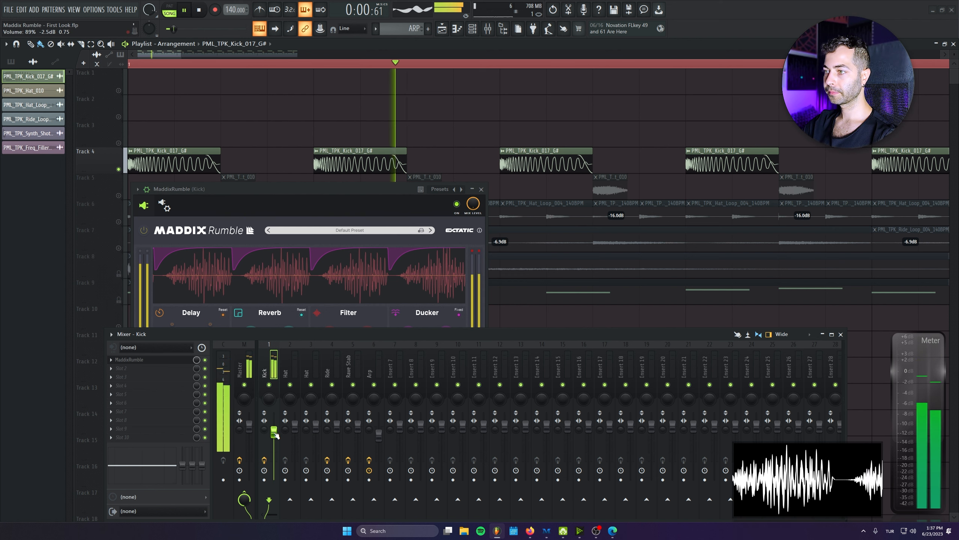
click(322, 196)
key(space)
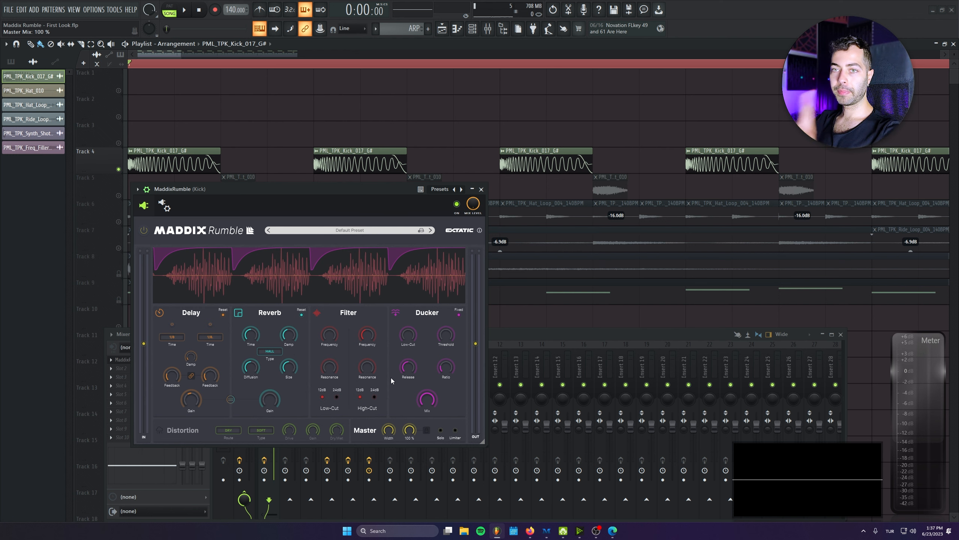
Turn on the Master dry lock, and move the Dry/Wet up and back down to a low setting
click(427, 431)
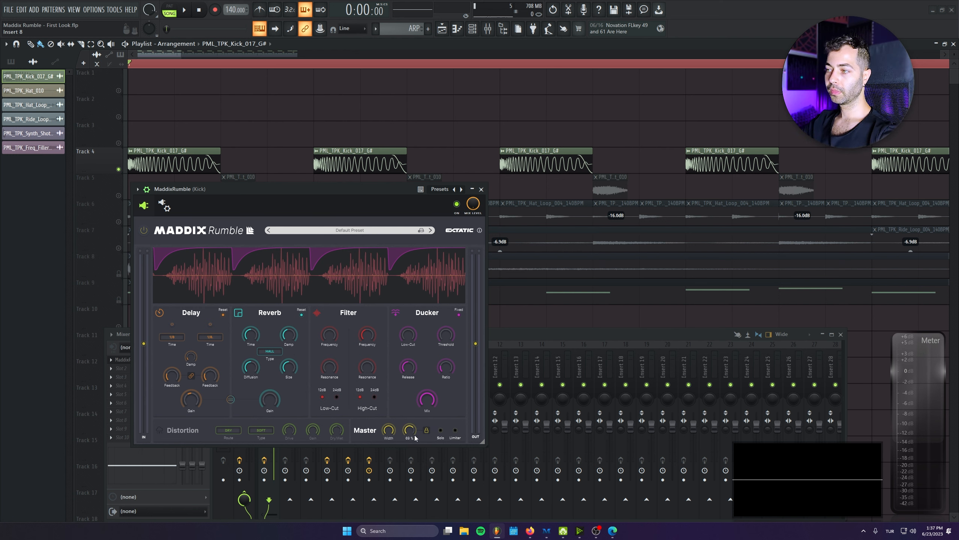
drag(408, 432, 402, 412)
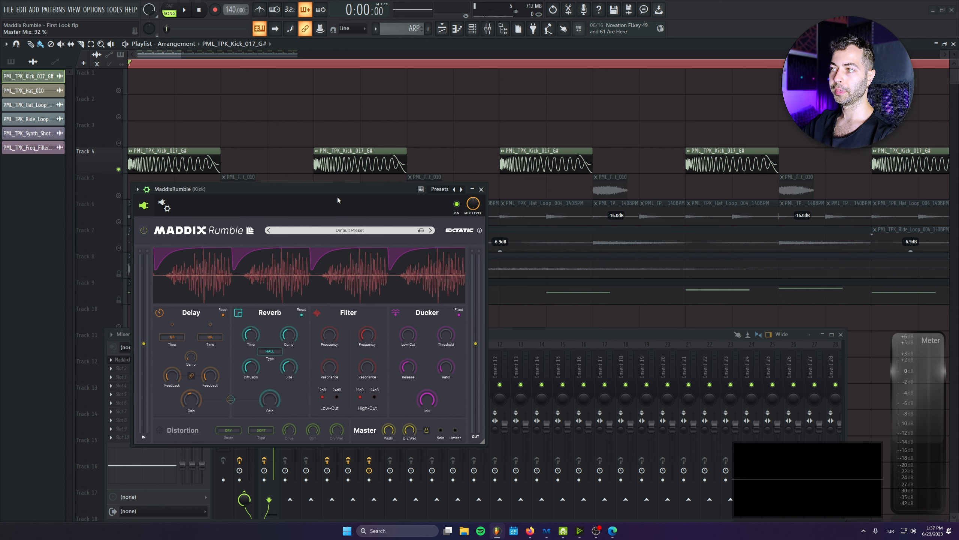
mouse_move(412, 433)
mouse_move(413, 433)
mouse_down()
mouse_move(393, 298)
mouse_move(411, 438)
mouse_up()
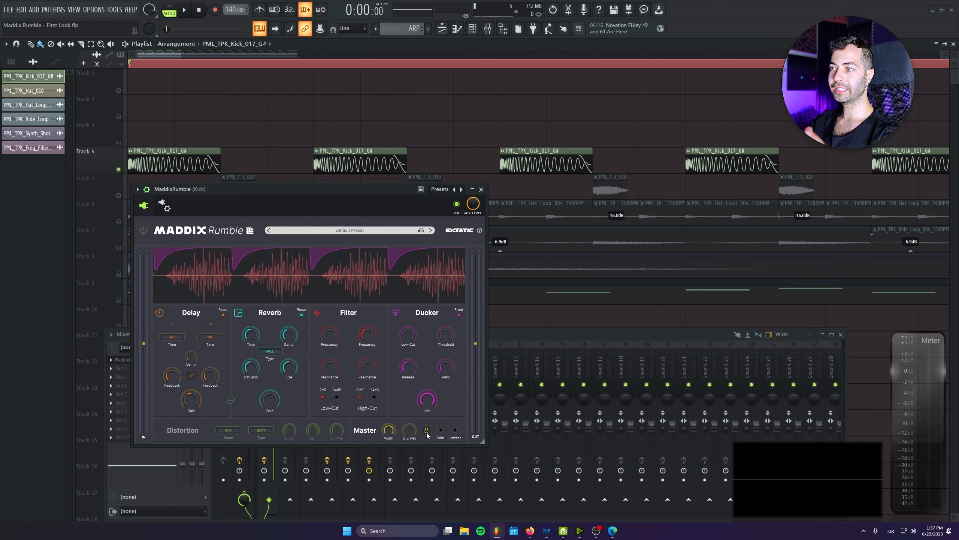
Open the kick clip's channel settings to view its original waveform, and close them again
double_click(166, 164)
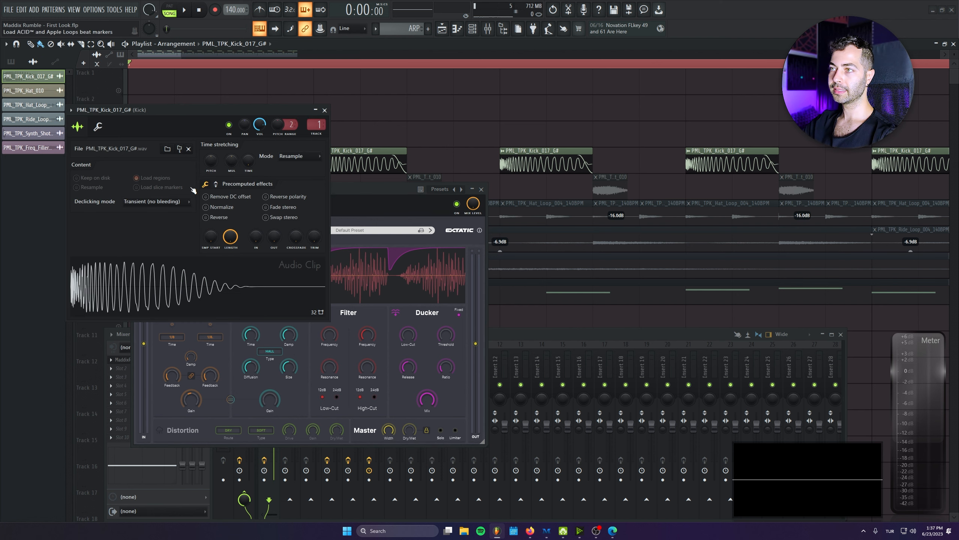
click(324, 110)
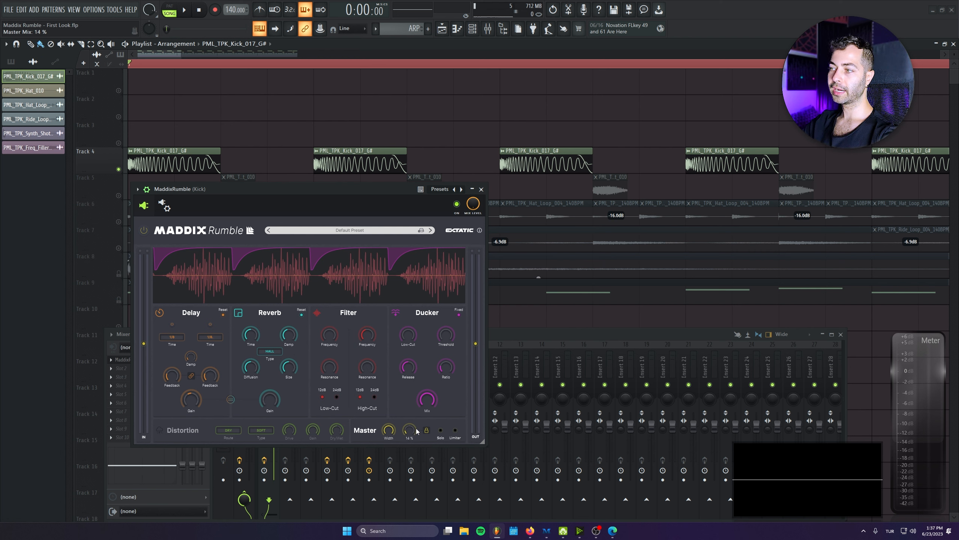
Sweep the Master Dry/Wet from 0% upwards with the dry lock on, and switch the lock off
mouse_move(416, 429)
mouse_down()
mouse_move(413, 395)
mouse_move(416, 443)
mouse_up()
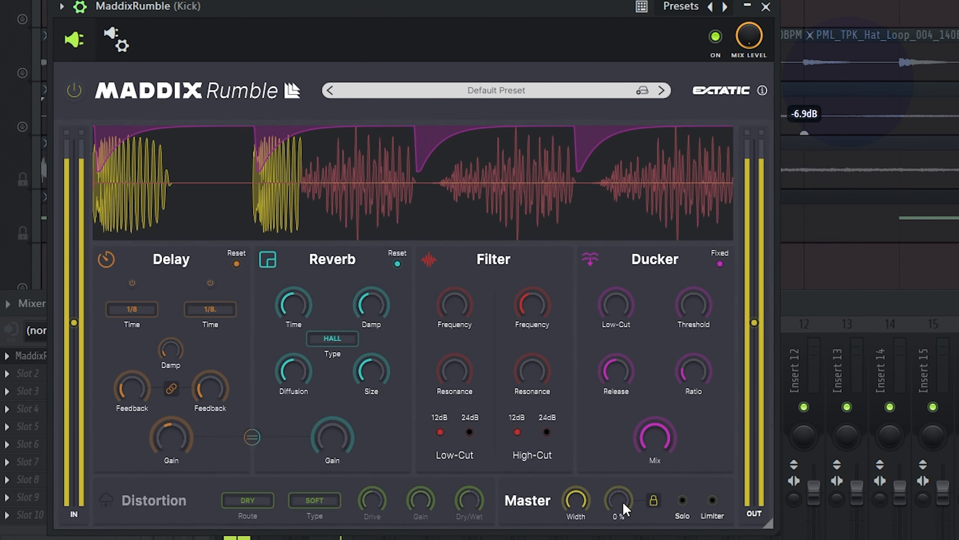
drag(622, 501, 619, 377)
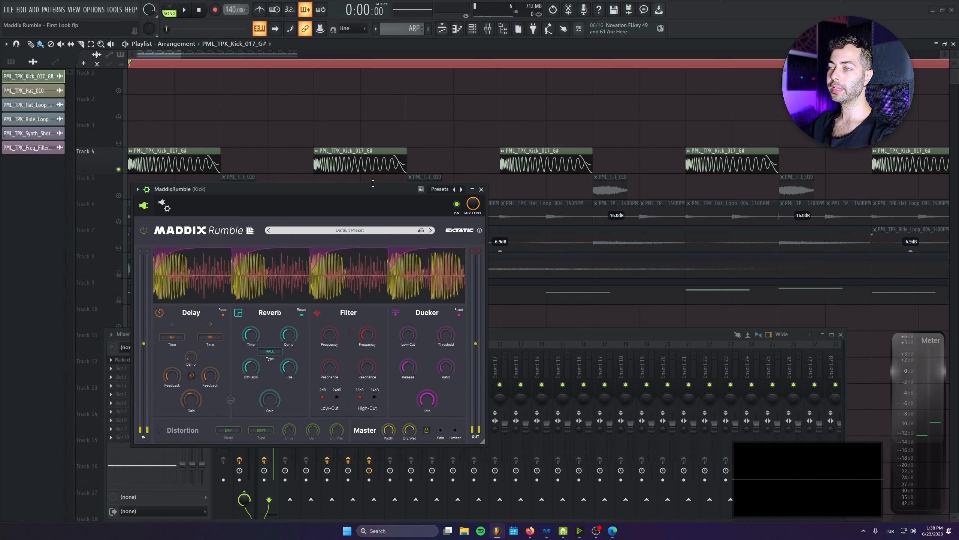
click(426, 430)
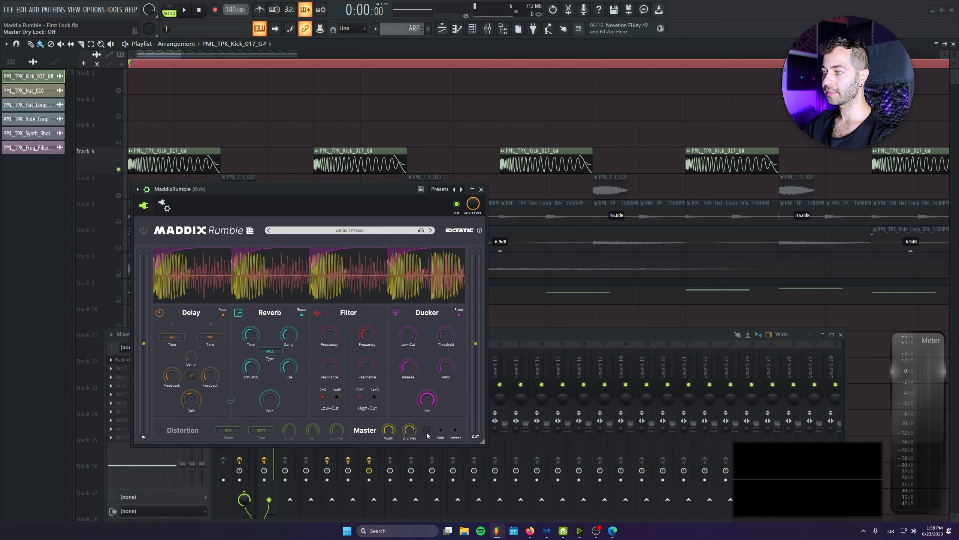
Lower the Master Dry/Wet to 0%, turn on the dry lock, and raise the Dry/Wet to 100%
drag(412, 433, 414, 502)
click(427, 431)
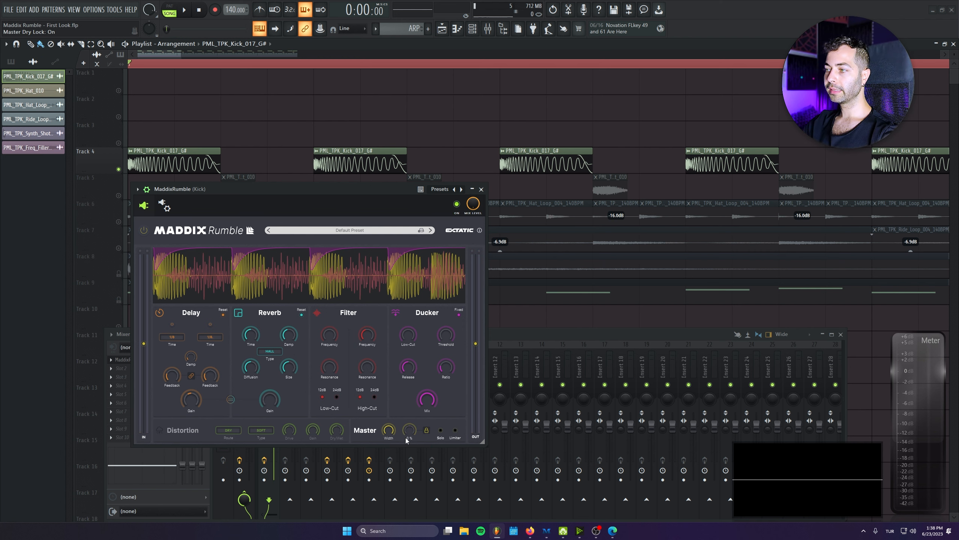
drag(408, 433, 404, 397)
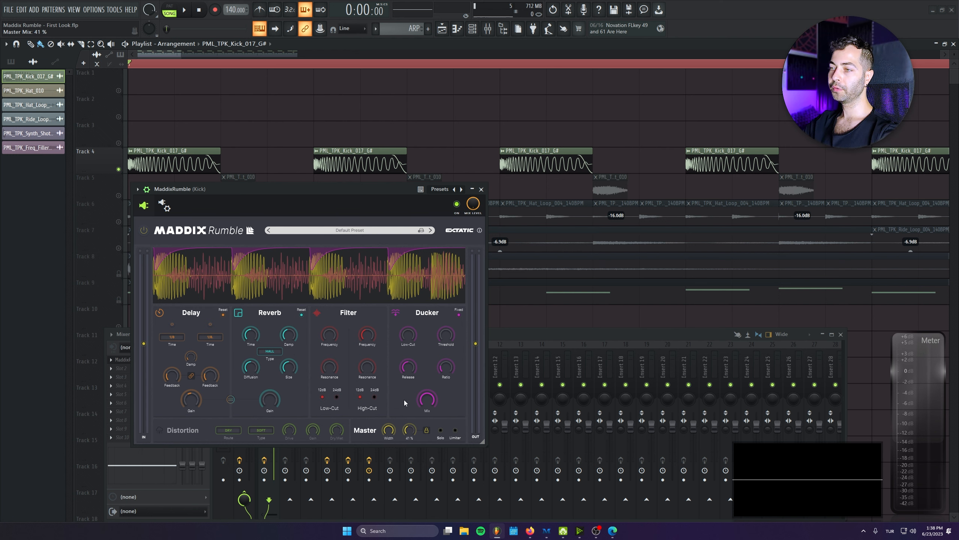
drag(404, 400, 403, 322)
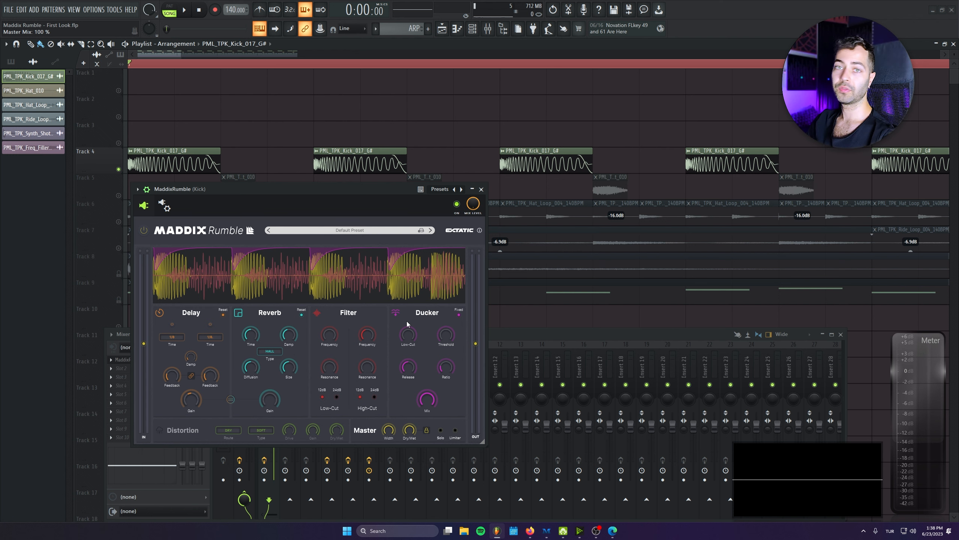
drag(407, 431, 392, 357)
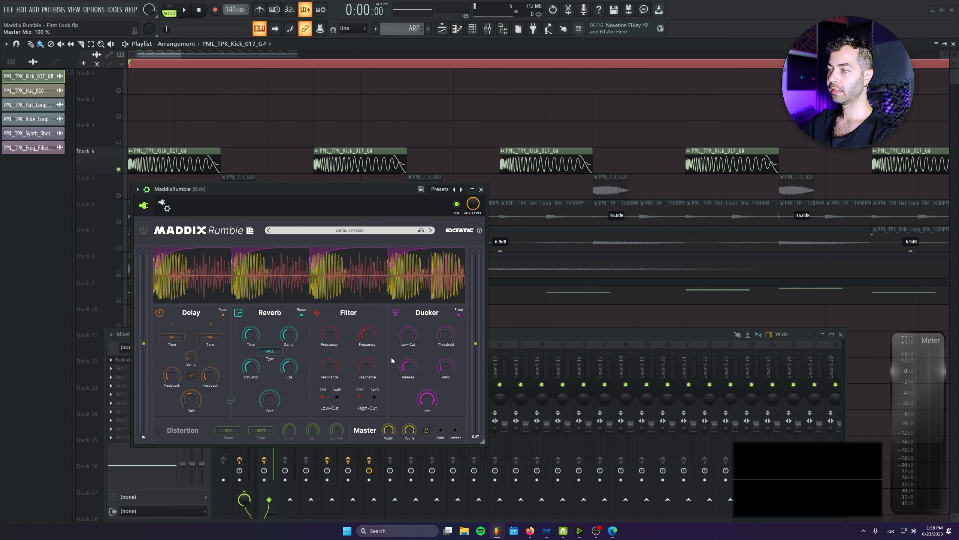
Turn off the Master dry lock and play the loop with the Dry/Wet at 100%, and stop it
click(426, 432)
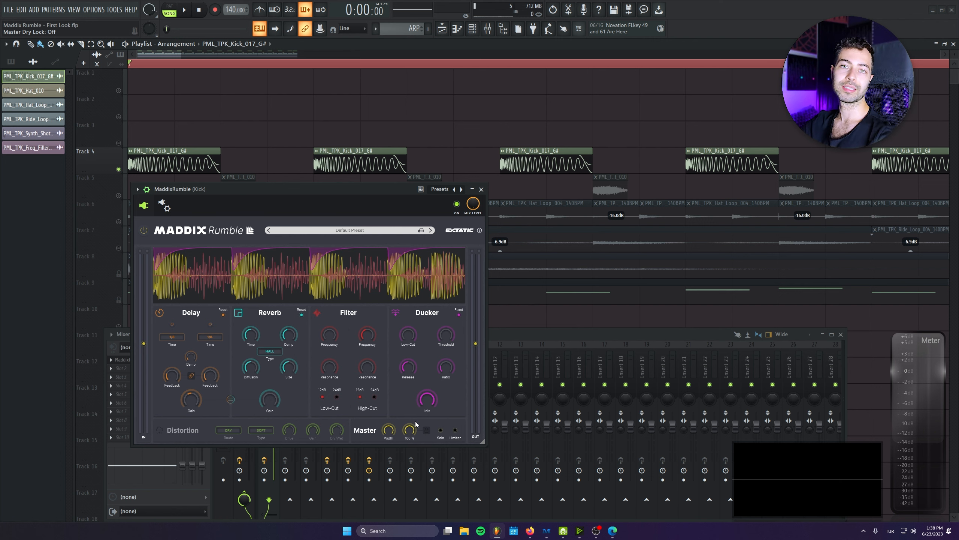
key(space)
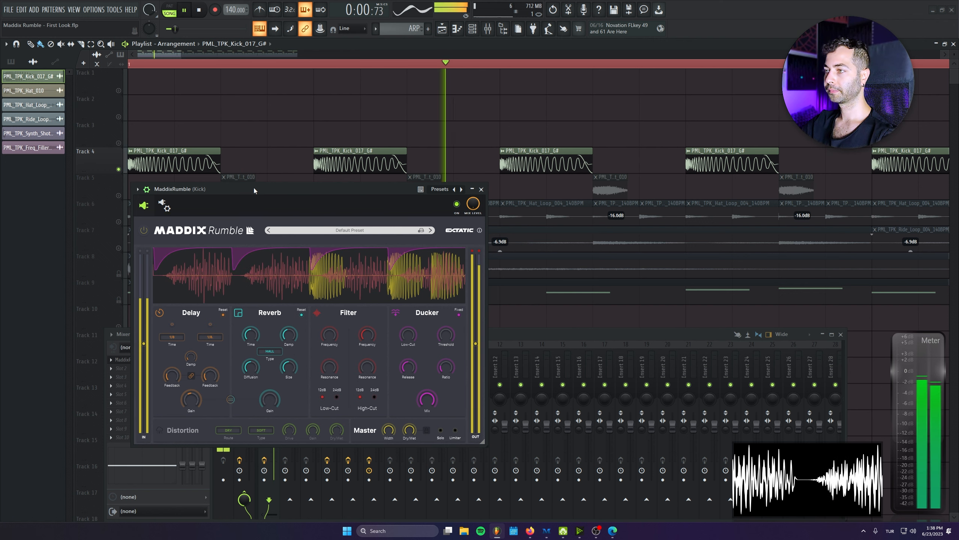
key(space)
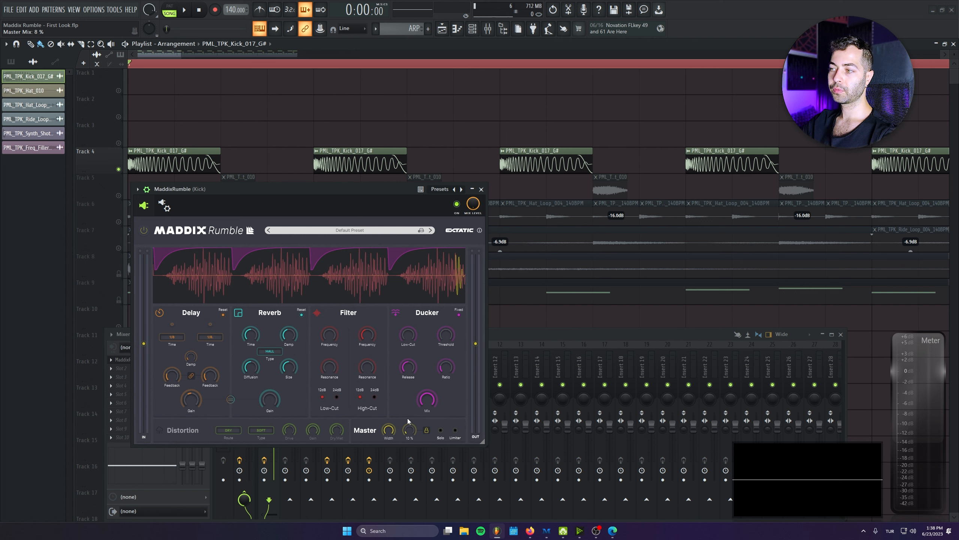
With the dry lock on, lower the Master Dry/Wet to 0%, play the loop while raising it to 100%, and stop playback
scroll(410, 430, down, 5)
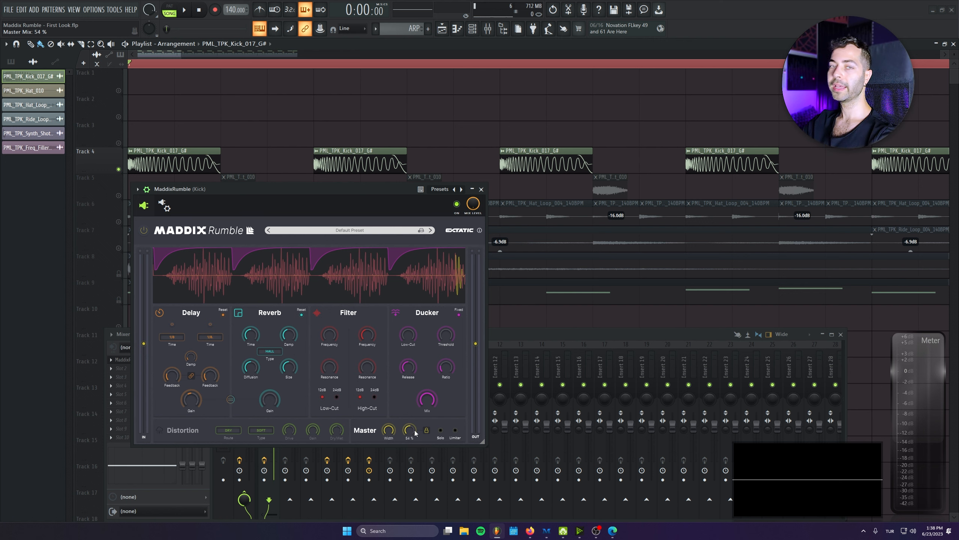
scroll(411, 430, down, 7)
key(space)
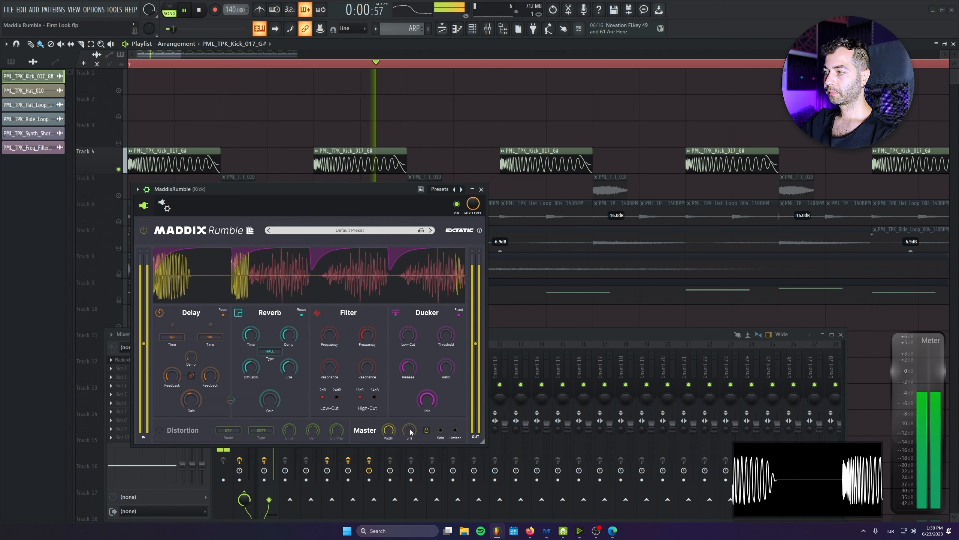
drag(410, 426, 406, 364)
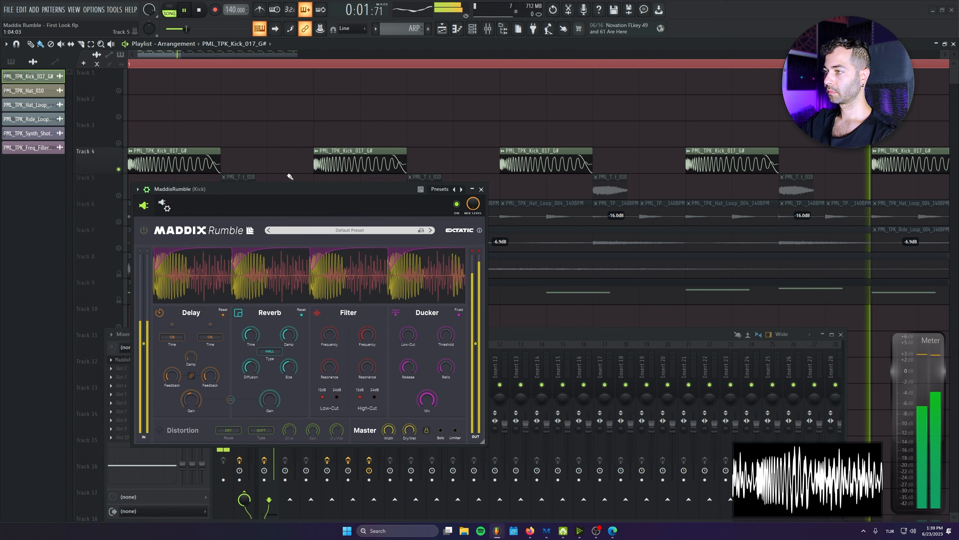
key(space)
Turn off the dry lock, keep the Master Dry/Wet at 100%, and briefly play the loop
mouse_move(283, 364)
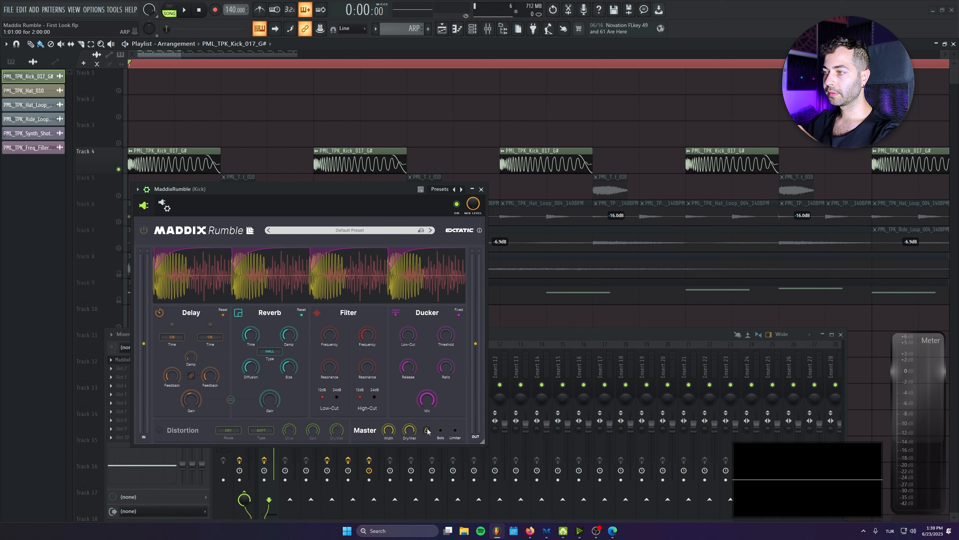
drag(410, 431, 411, 391)
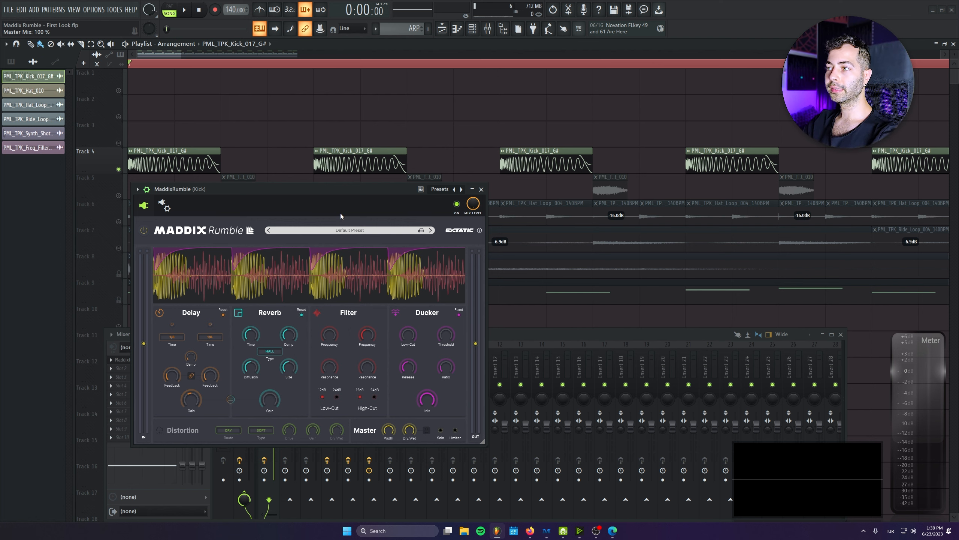
key(space)
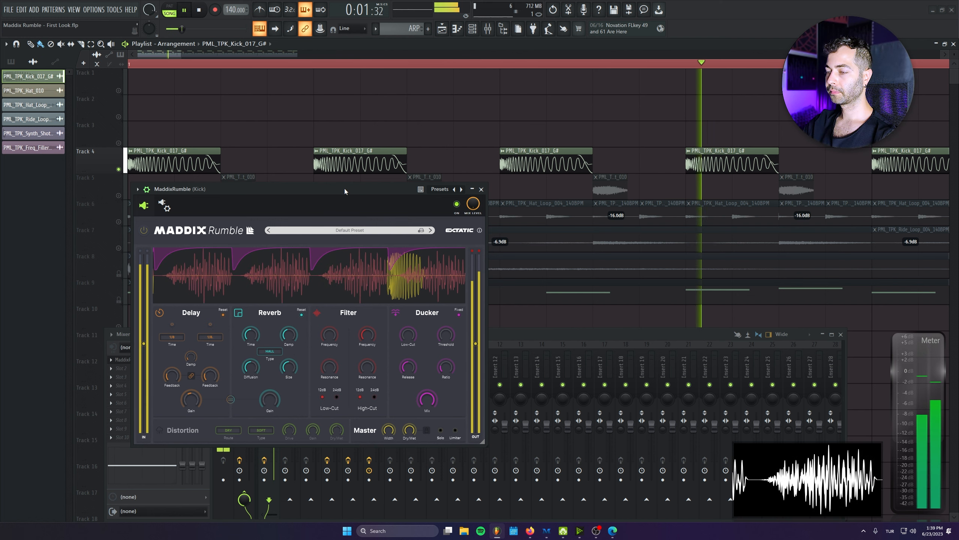
key(space)
Deactivate the Ducker, Filter and Reverb modules so that only the Delay stays active
click(395, 312)
click(317, 313)
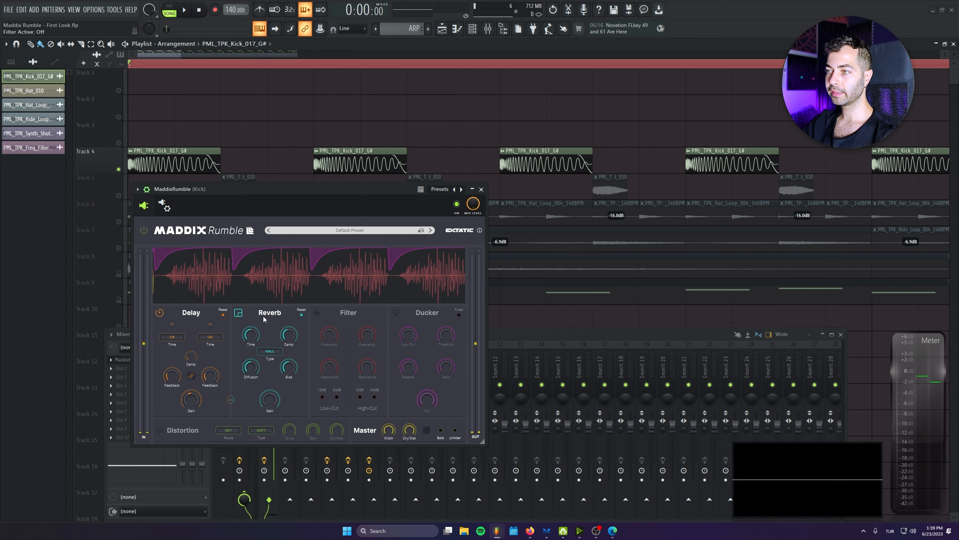
click(238, 313)
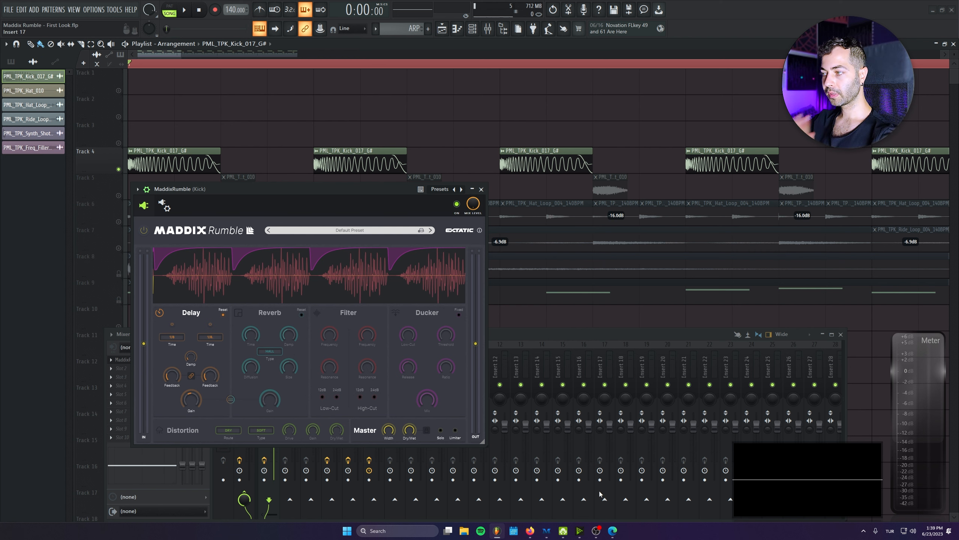
Switch to the browser to examine the signal flow diagram in the Quick Start Guide, and return to the plugin
click(613, 531)
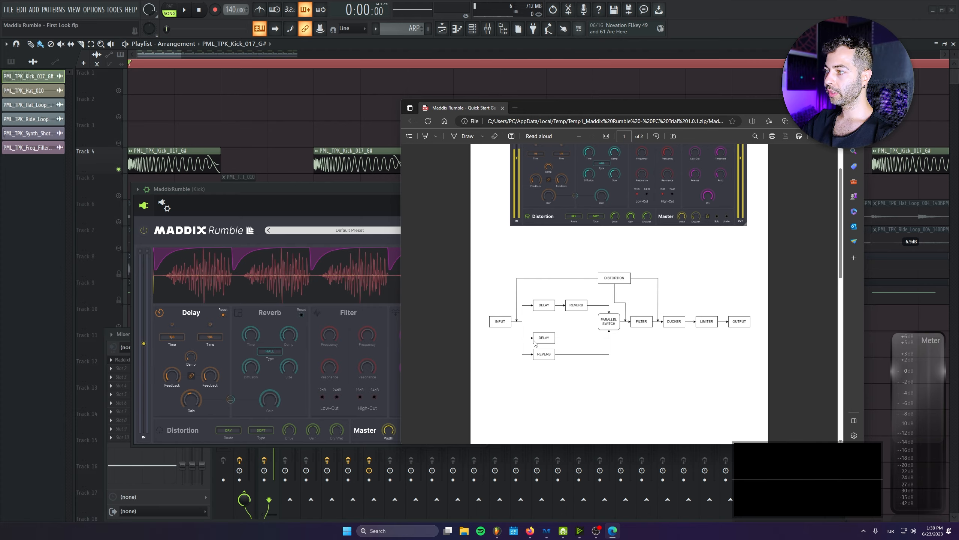
click(335, 228)
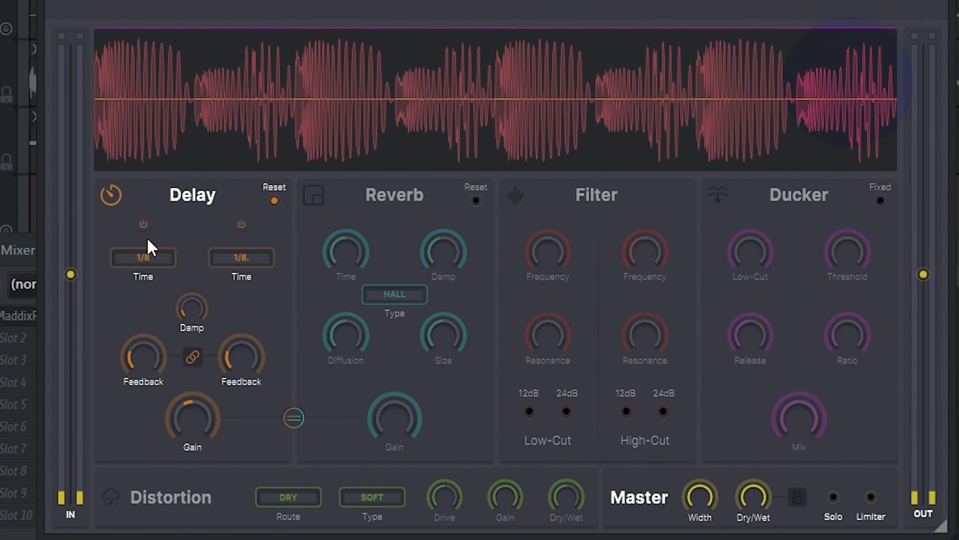
Fine-tune the Delay module's Gain
mouse_move(144, 342)
mouse_move(184, 413)
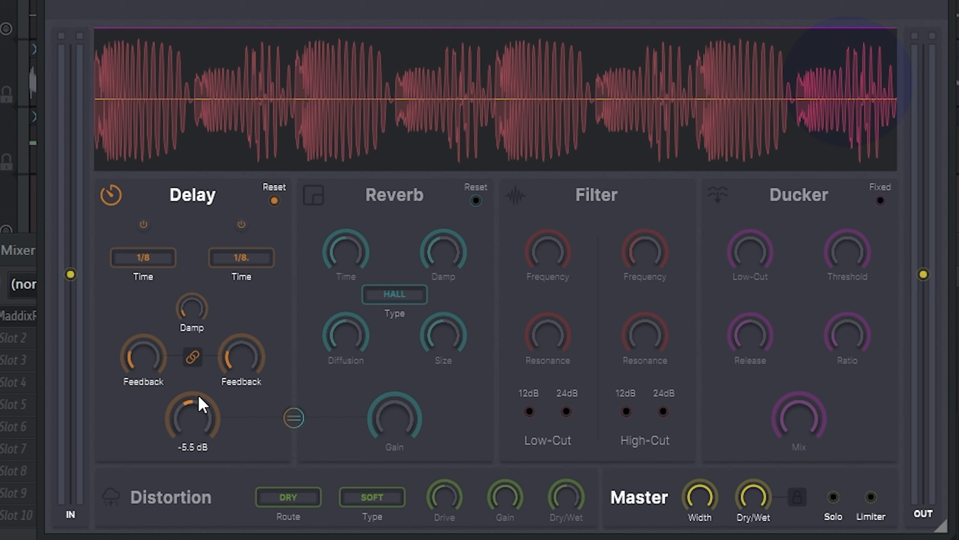
drag(187, 417, 201, 398)
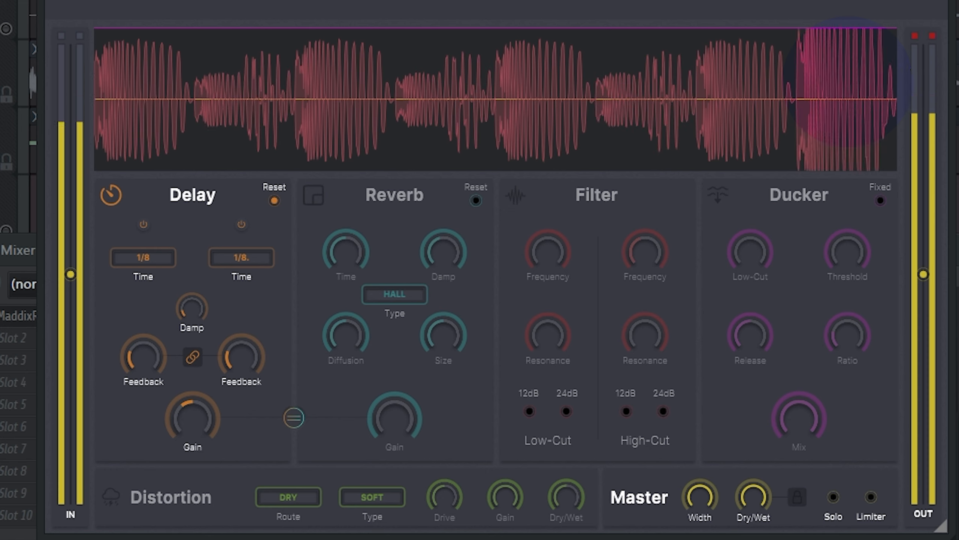
Try the second delay time at 1/8, and set both delay times to 1/16. while the loop plays
click(236, 258)
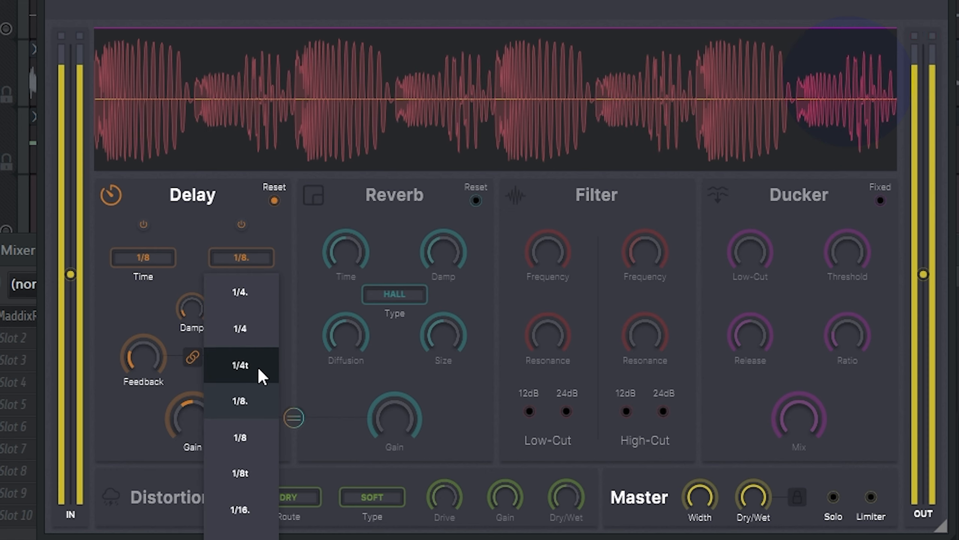
click(253, 438)
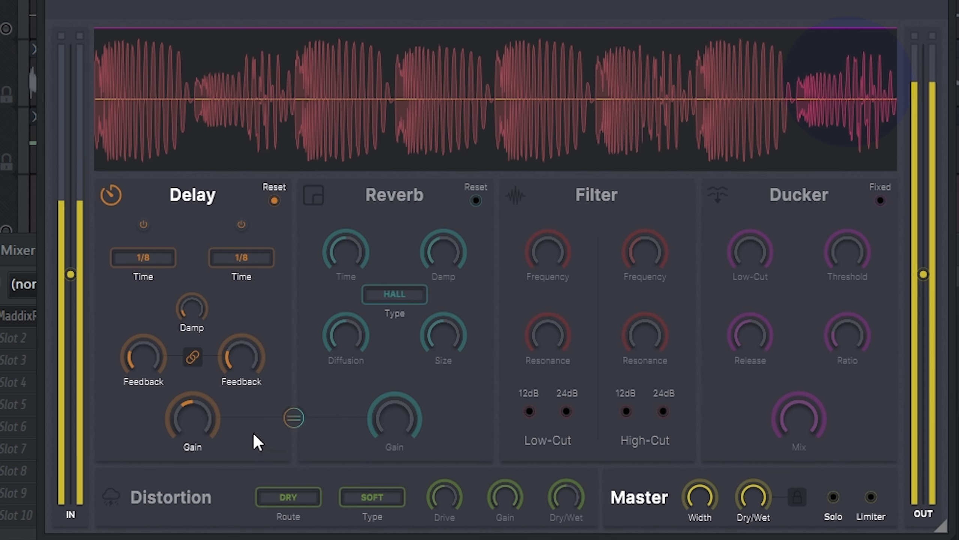
click(241, 257)
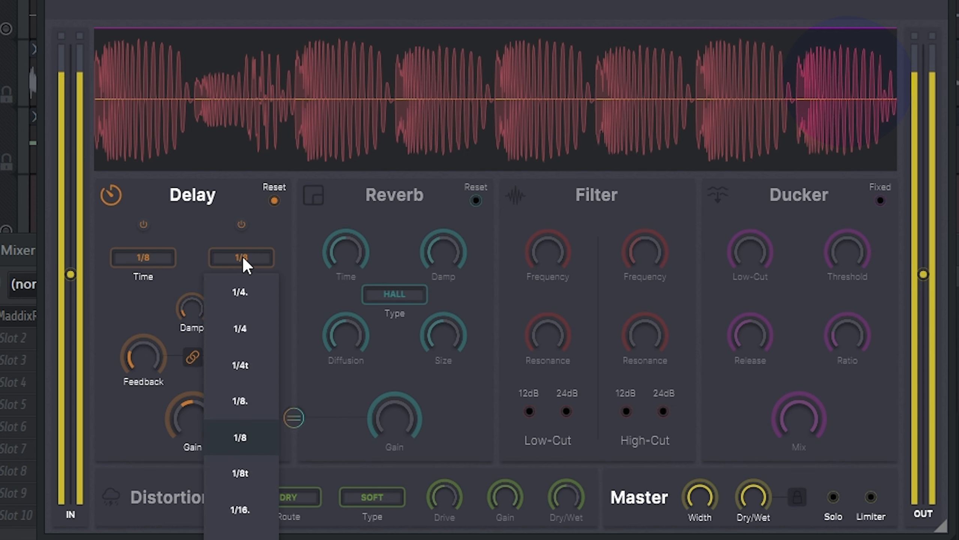
click(252, 508)
click(162, 265)
click(152, 502)
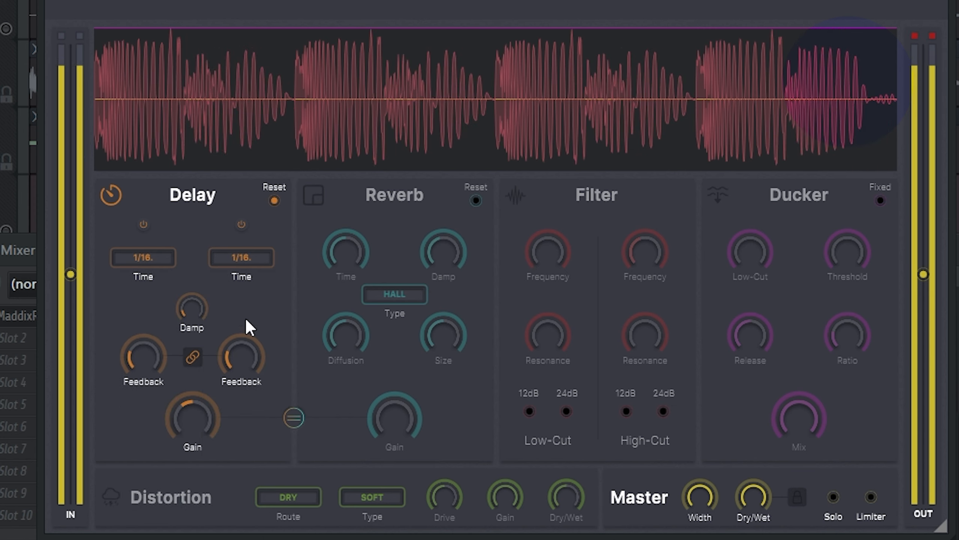
Set the first delay time to 1/8 and the second to 1/8., and play the loop to hear the delays
click(147, 256)
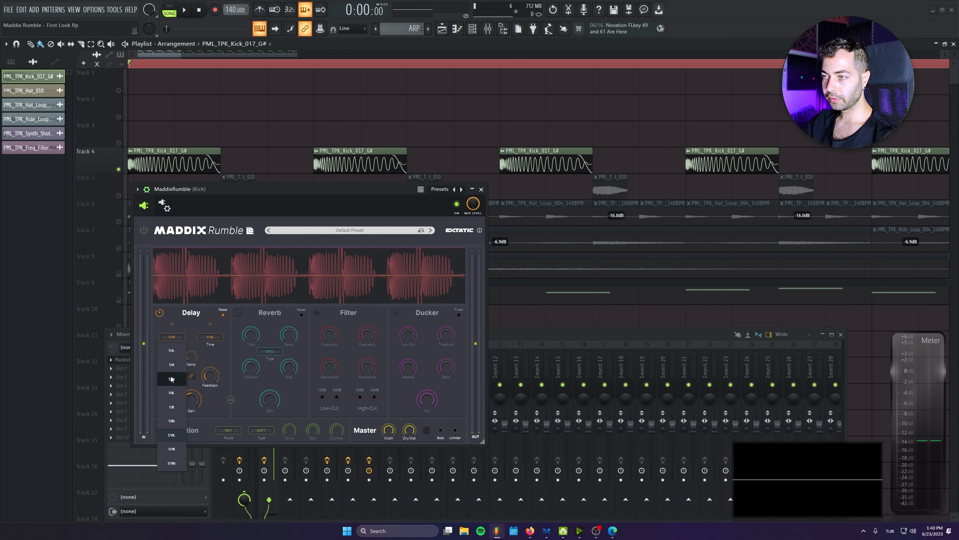
click(172, 407)
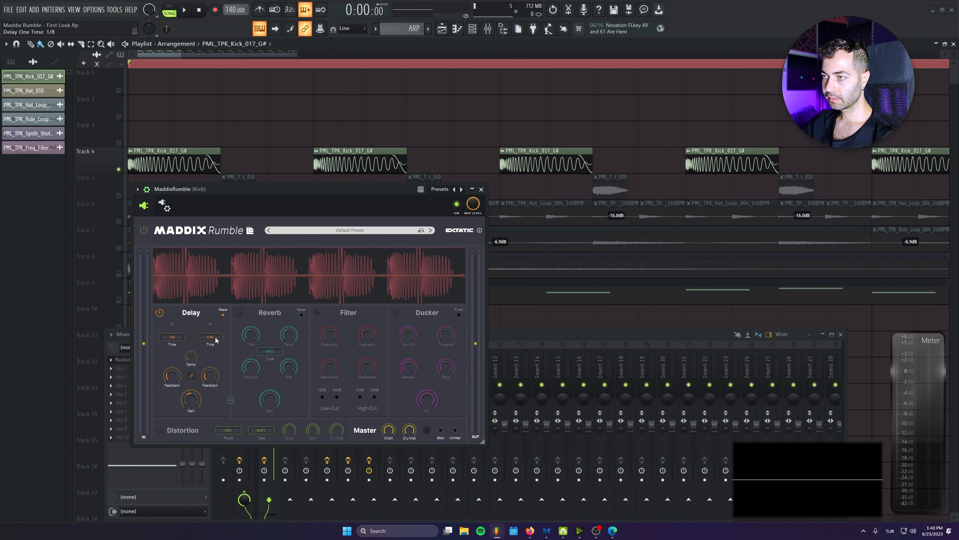
click(210, 336)
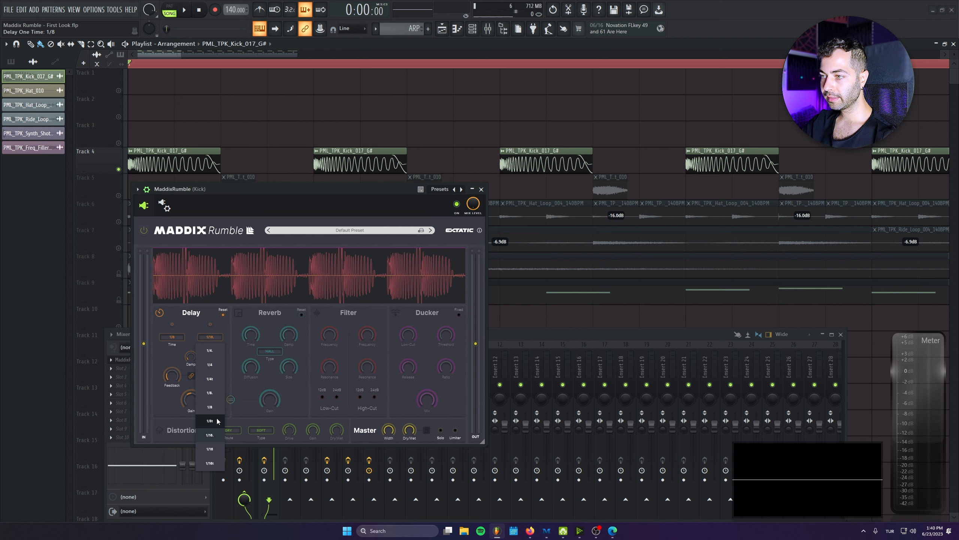
click(210, 393)
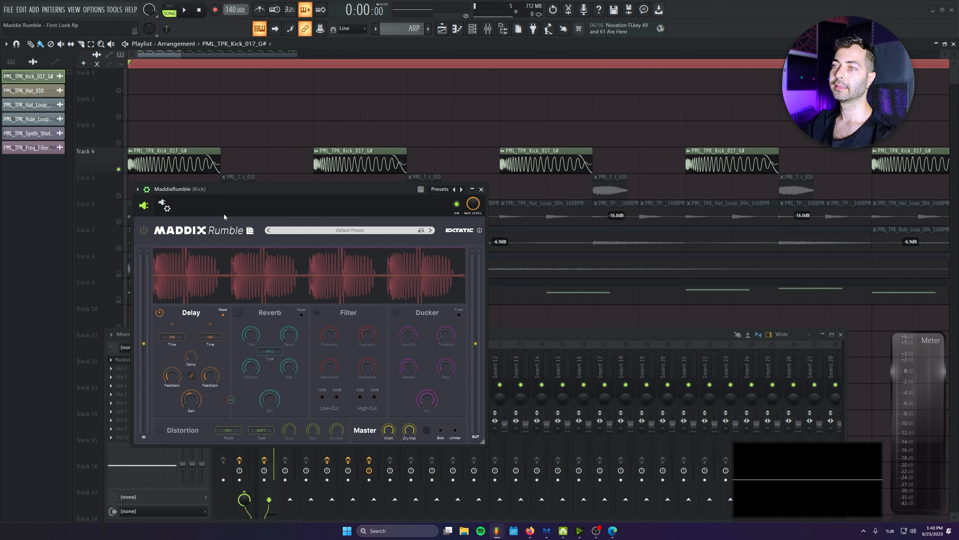
key(space)
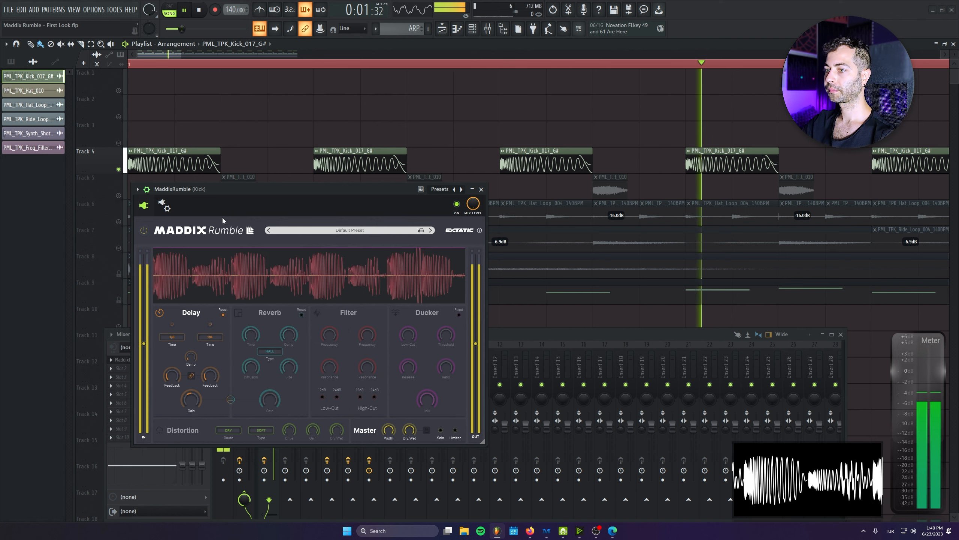
key(space)
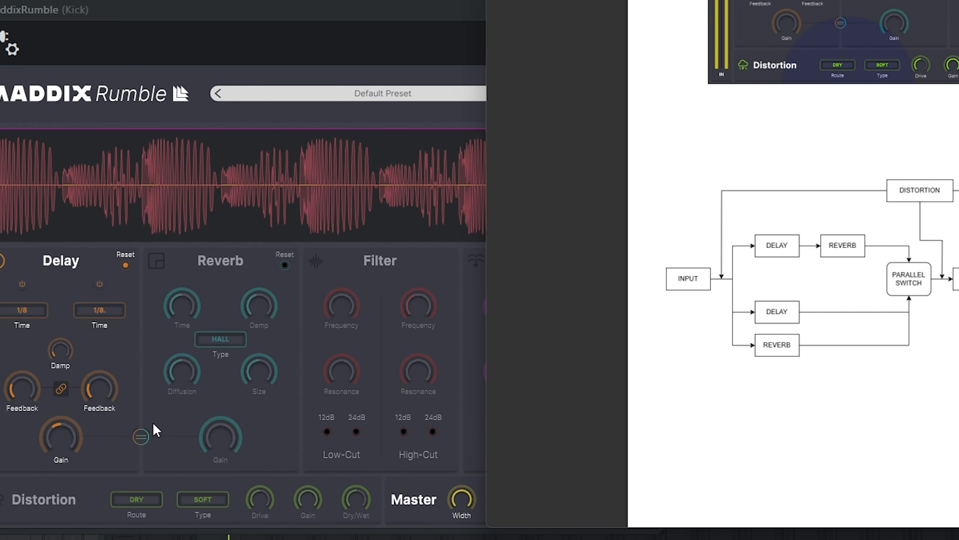
Toggle the parallel switch between Delay and Reverb, and compare it with the signal flow diagram in the Quick Start Guide
click(144, 440)
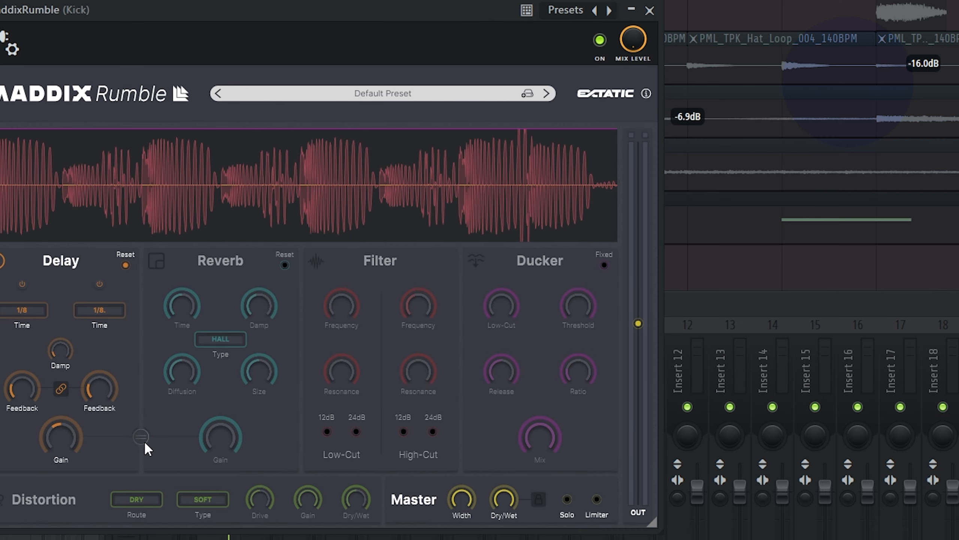
key(alt+Tab)
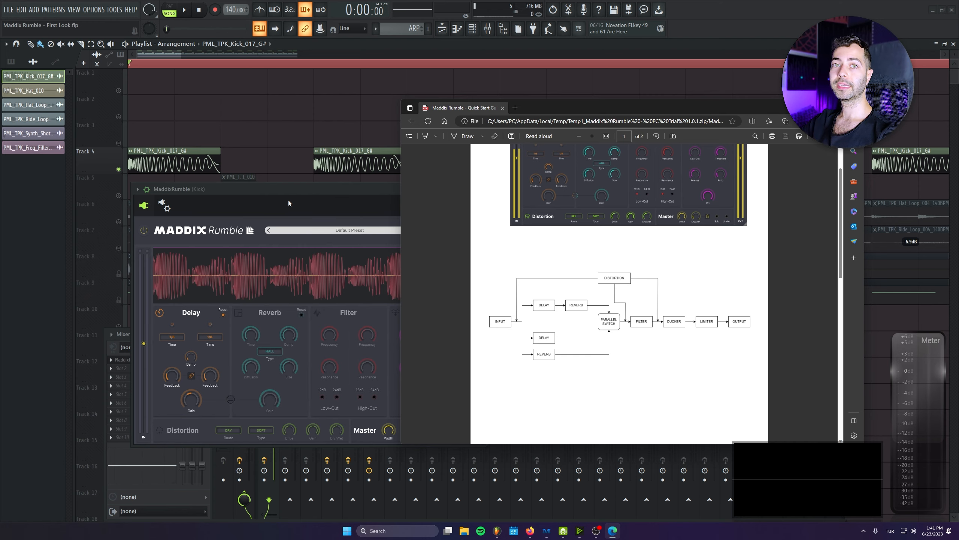
click(210, 50)
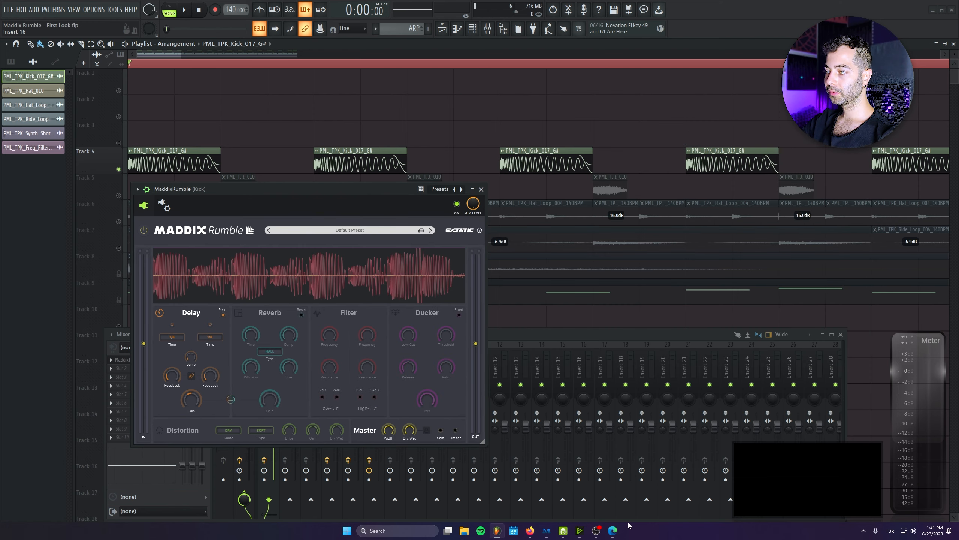
click(613, 531)
click(262, 209)
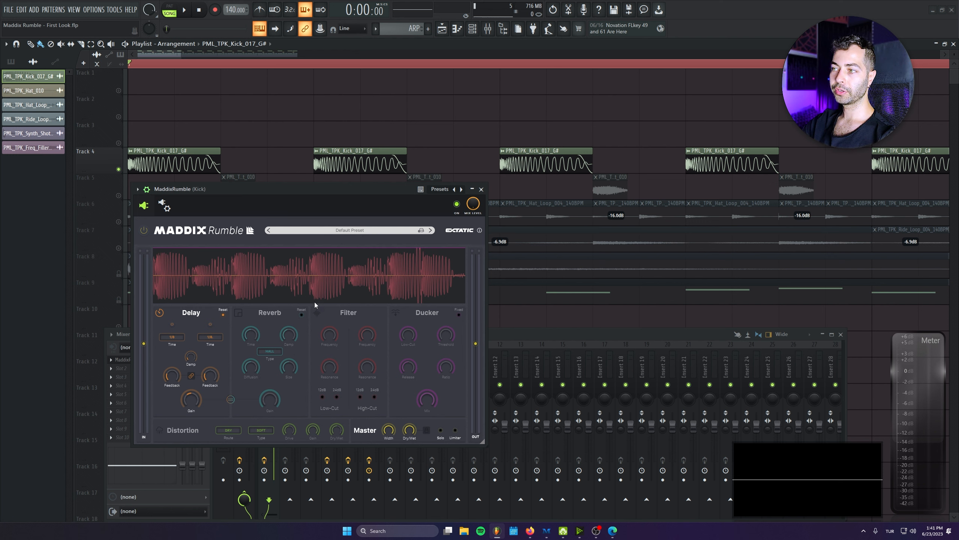
Reactivate the Reverb and Filter modules and play the loop to hear them with the Delay
click(239, 313)
click(343, 313)
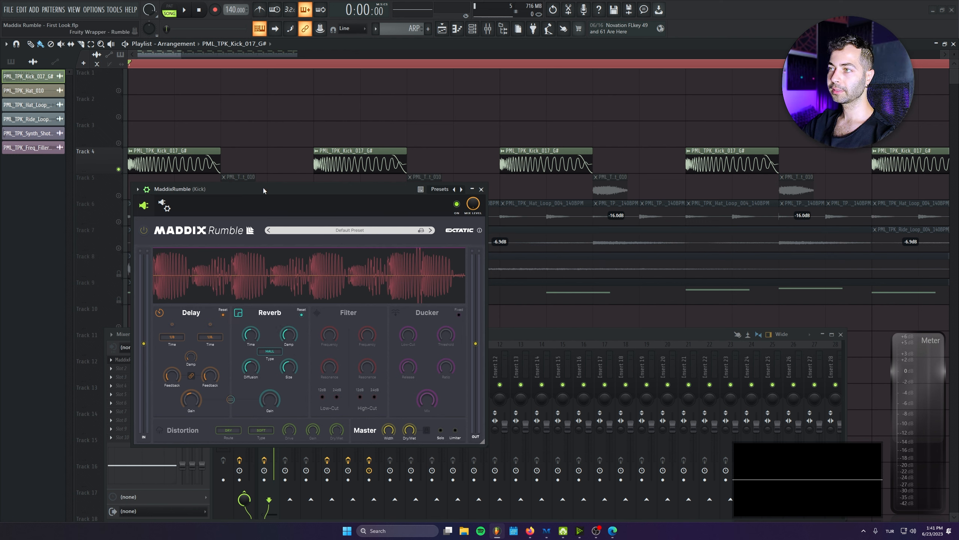
key(space)
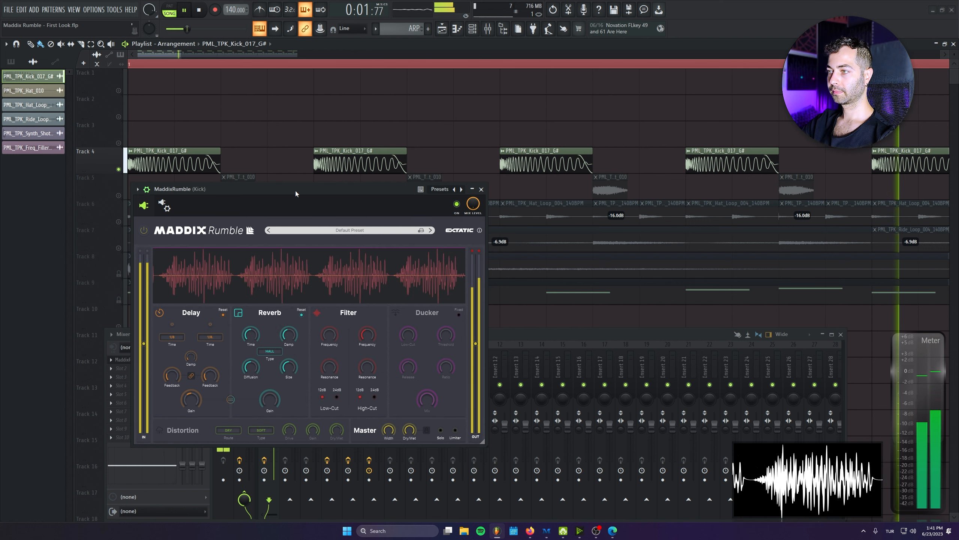
Deactivate the Filter module and play the loop to hear only the Delay and Reverb
click(316, 313)
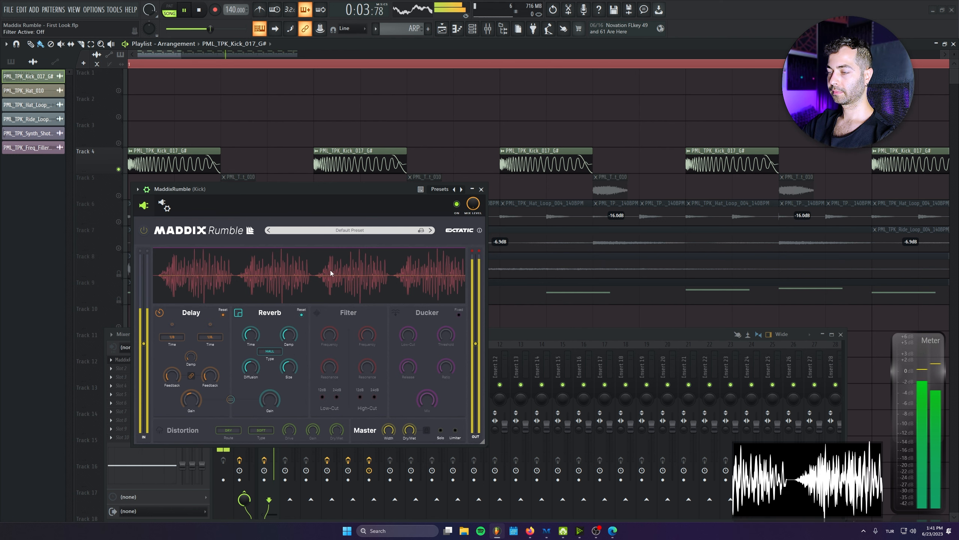
key(space)
key(space)
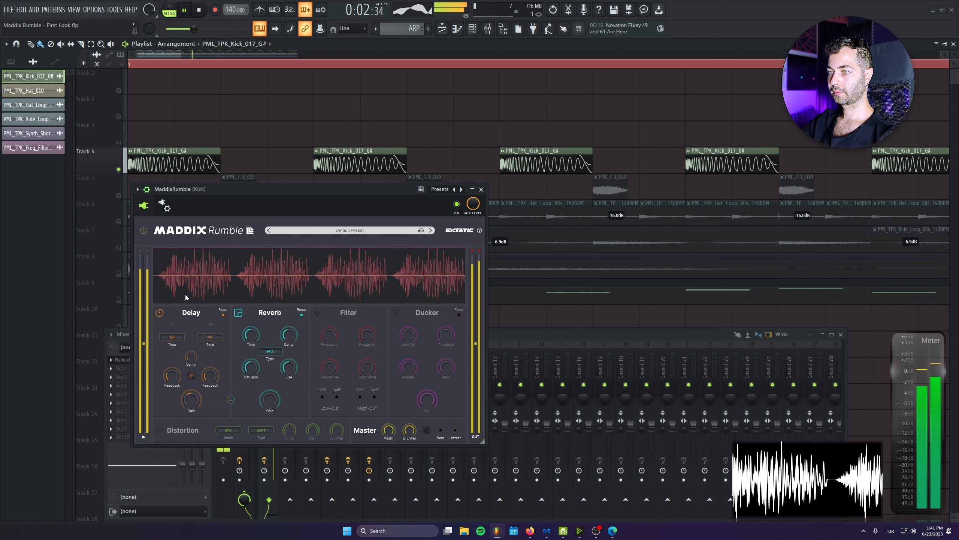
key(space)
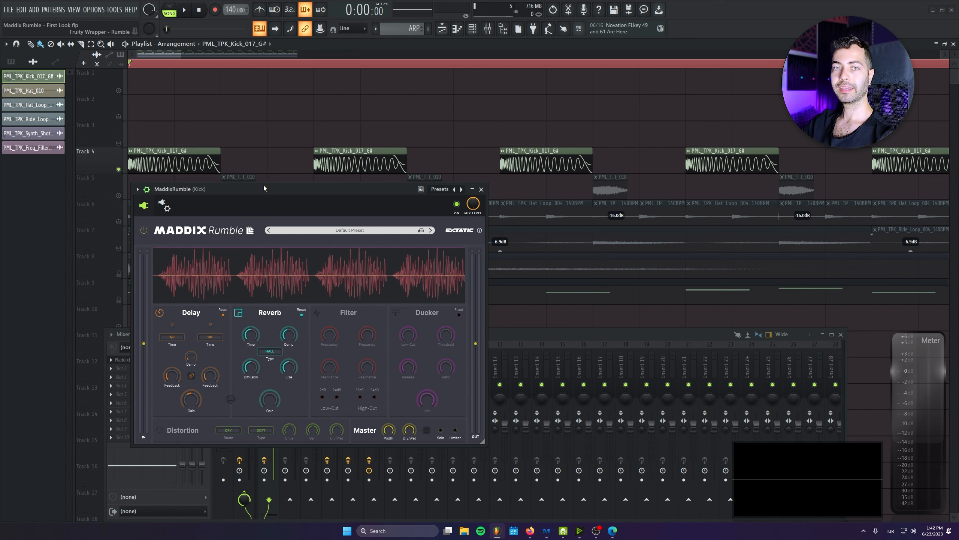
Toggle the parallel switch between Delay and Reverb while the loop plays to compare both routings
key(space)
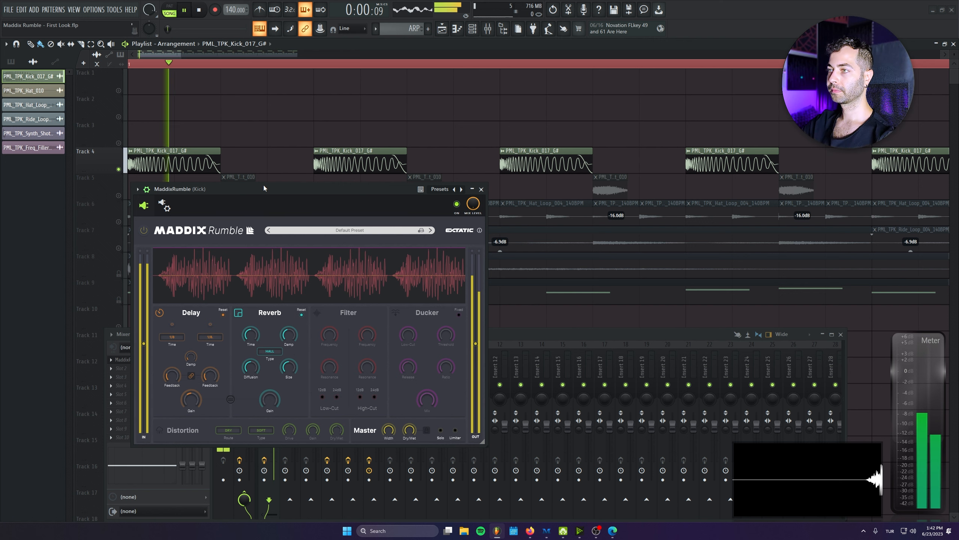
click(231, 401)
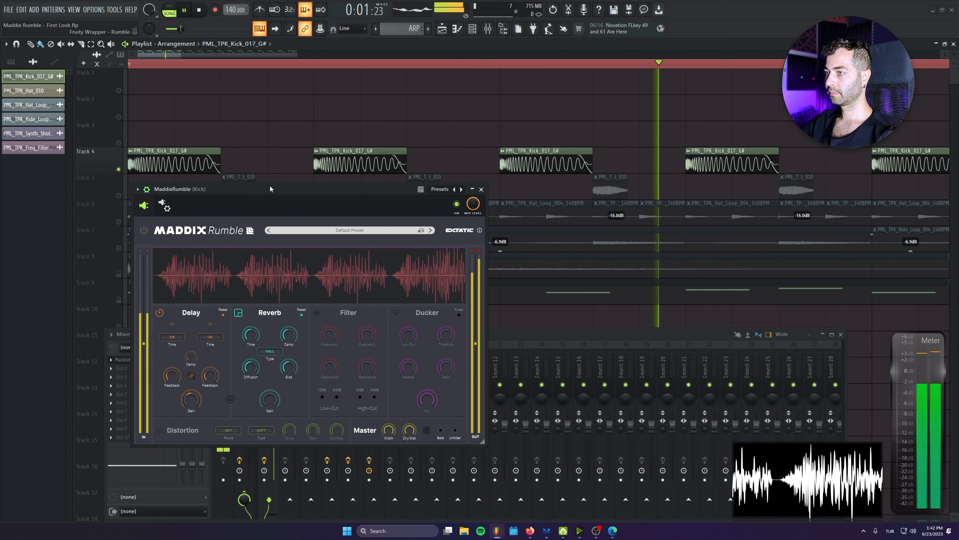
key(space)
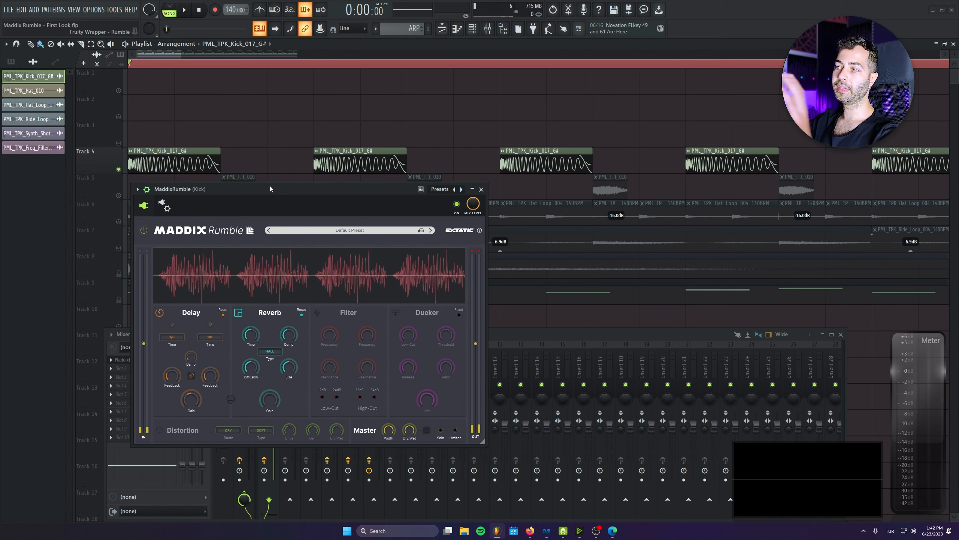
mouse_move(286, 363)
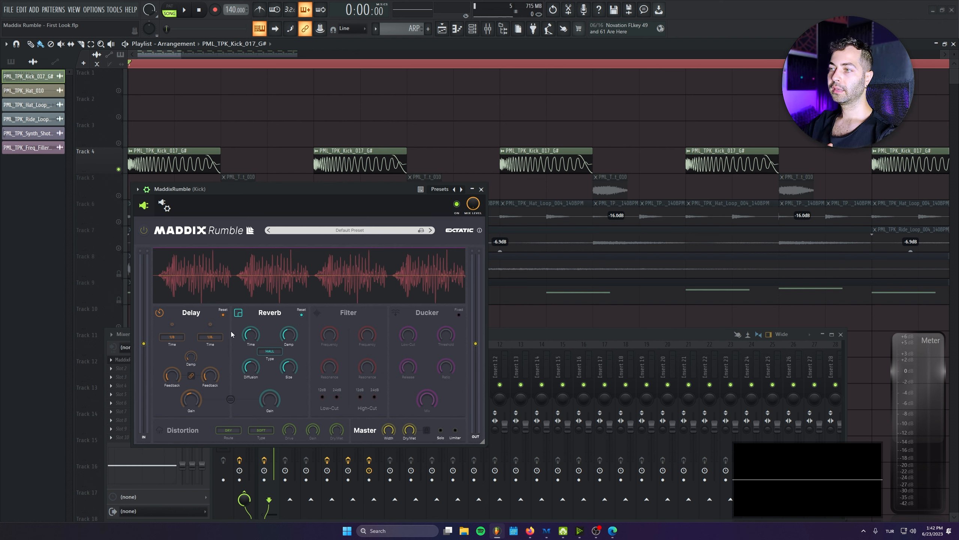
Deactivate the Delay module and view the available Reverb types
click(159, 313)
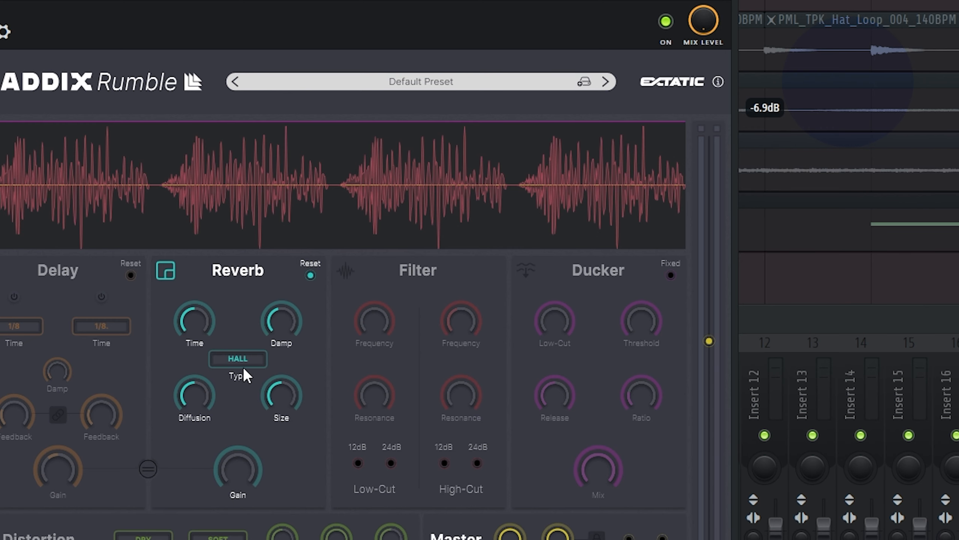
click(270, 352)
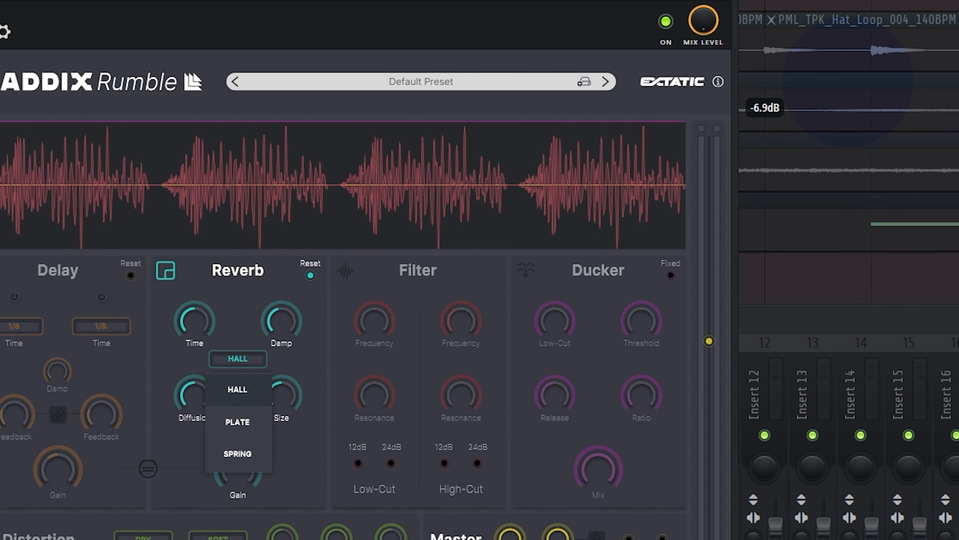
click(244, 356)
mouse_move(179, 316)
mouse_move(262, 392)
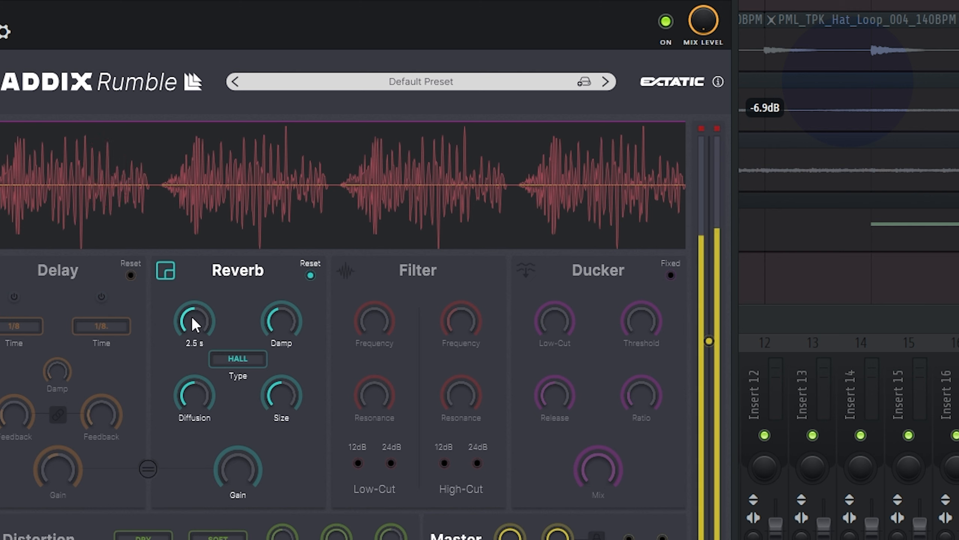
Raise the Reverb's Time to about 5.8 s, Damp to about 3.7 kHz and Diffusion, and reduce its Size during playback
drag(195, 324, 196, 285)
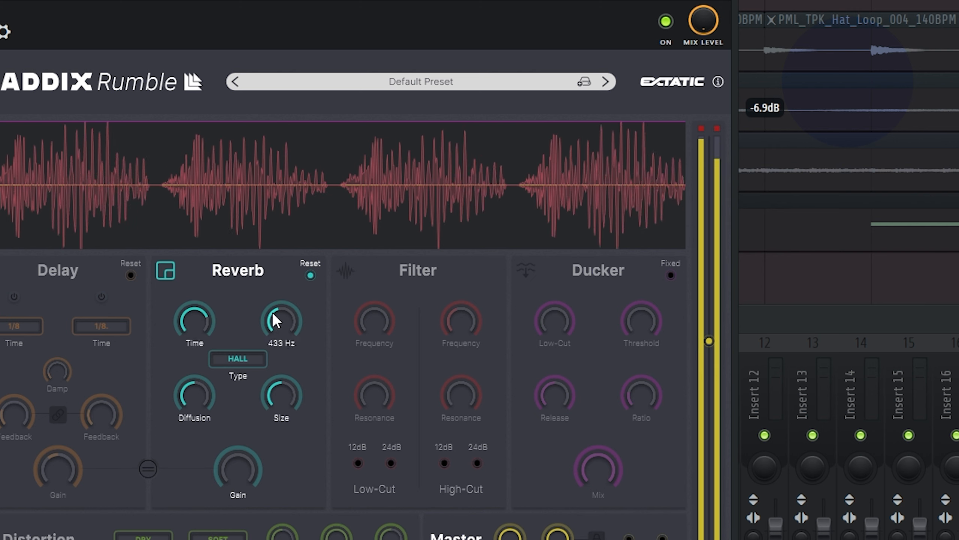
drag(275, 315, 278, 280)
drag(197, 386, 190, 323)
drag(282, 394, 289, 441)
Switch the Reverb type to Plate and lower the Reverb gain to about -3.6 dB
click(237, 358)
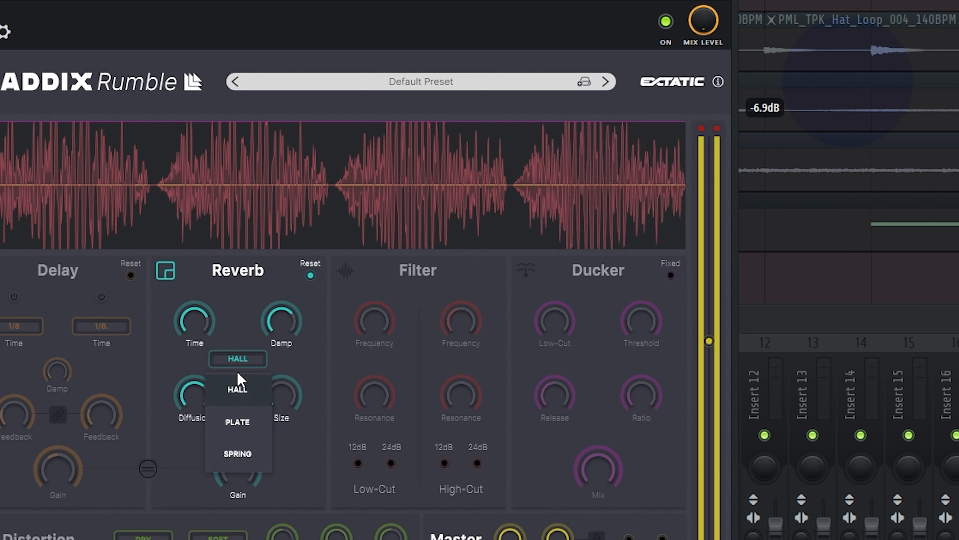
click(240, 423)
drag(238, 469, 241, 505)
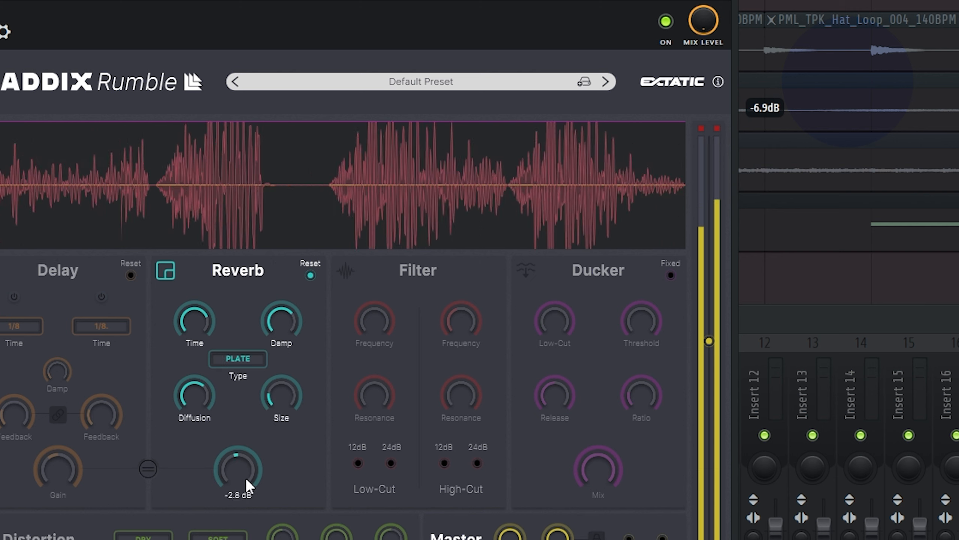
Try the Spring reverb type, return to Hall and increase the Reverb's Size
click(237, 358)
click(241, 452)
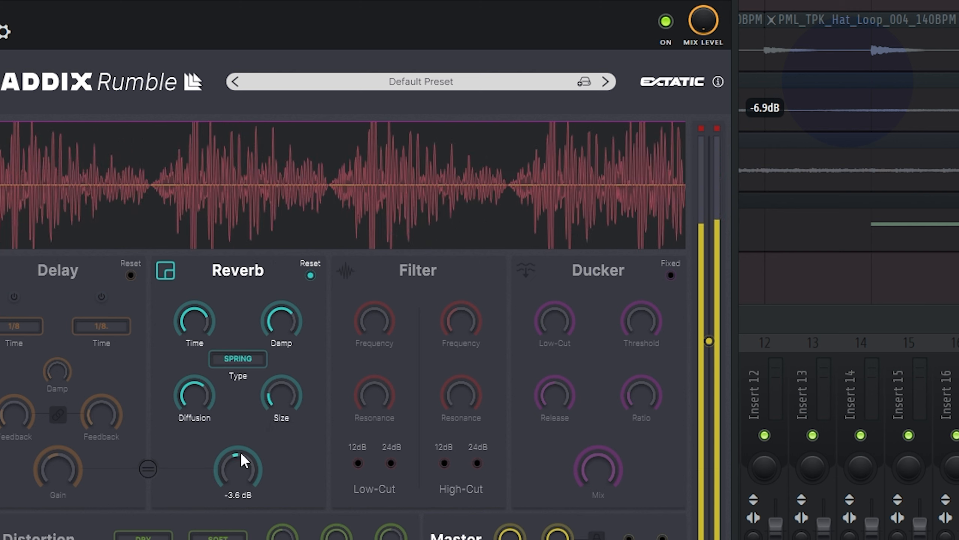
click(257, 359)
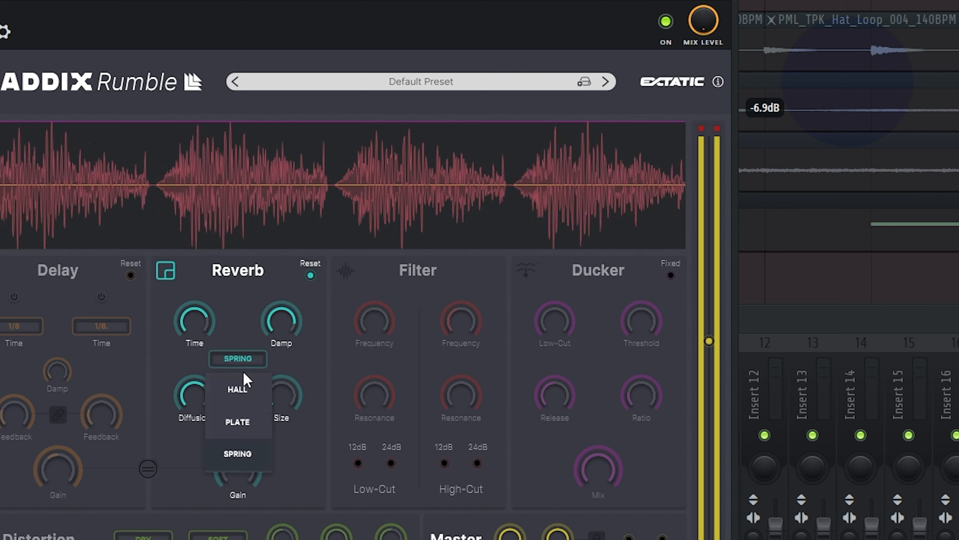
click(245, 395)
mouse_move(283, 333)
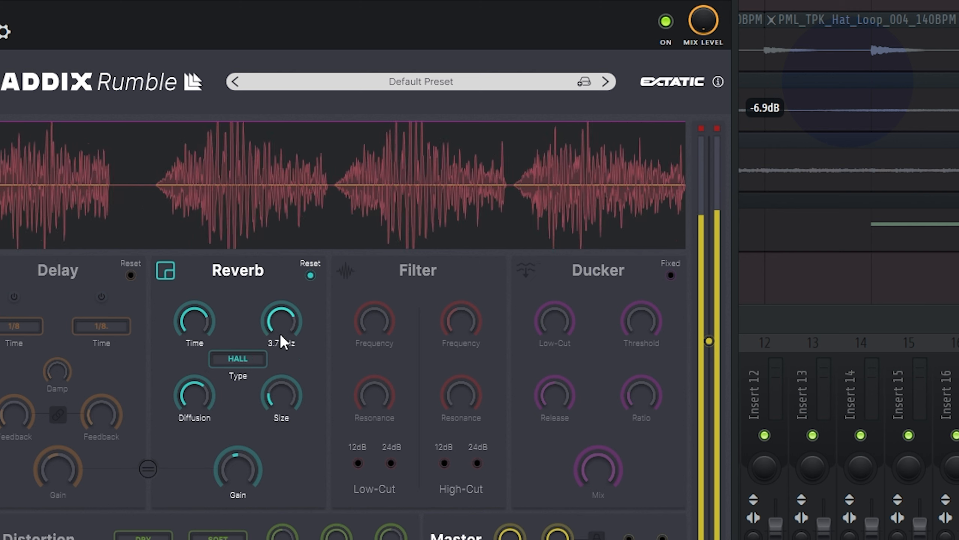
drag(281, 395, 278, 369)
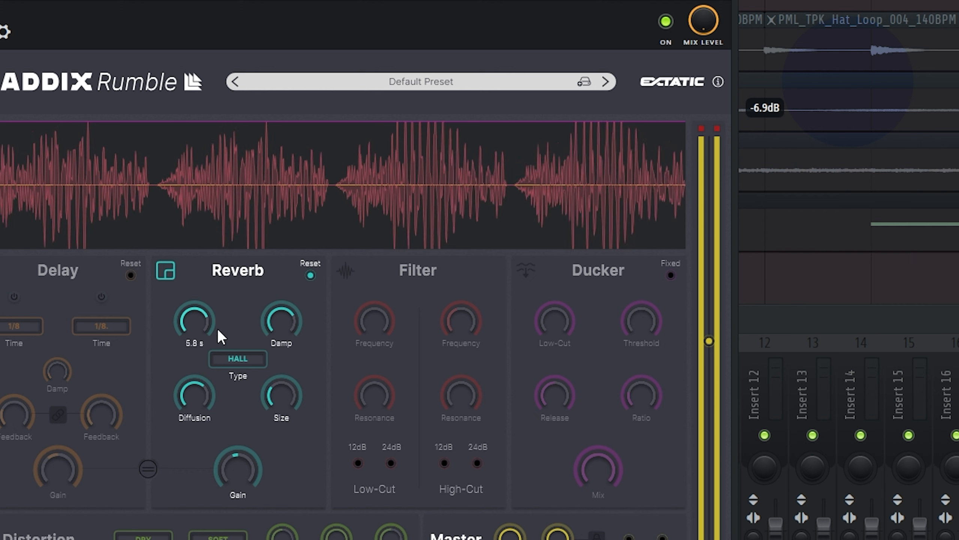
mouse_move(202, 330)
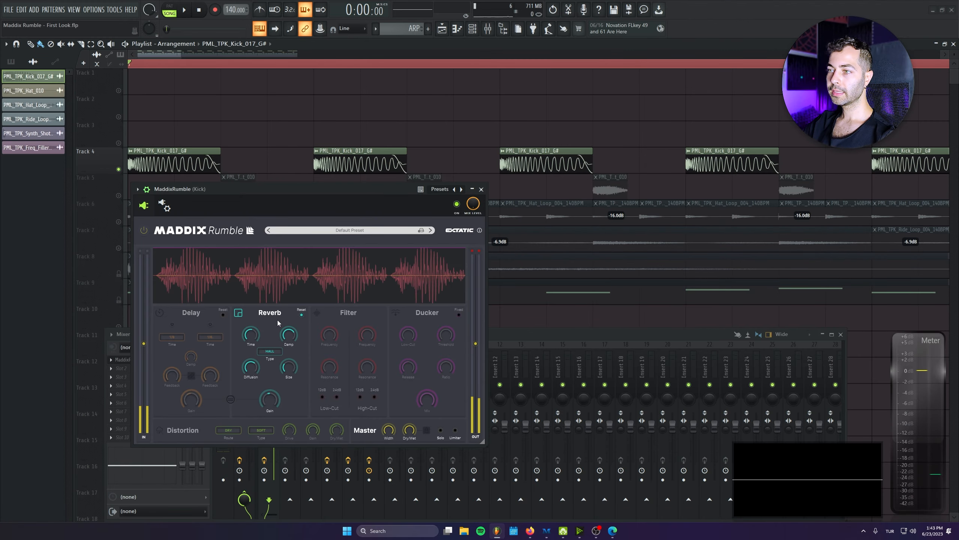
Reactivate the Delay module and toggle the parallel switch between Delay and Reverb
click(159, 313)
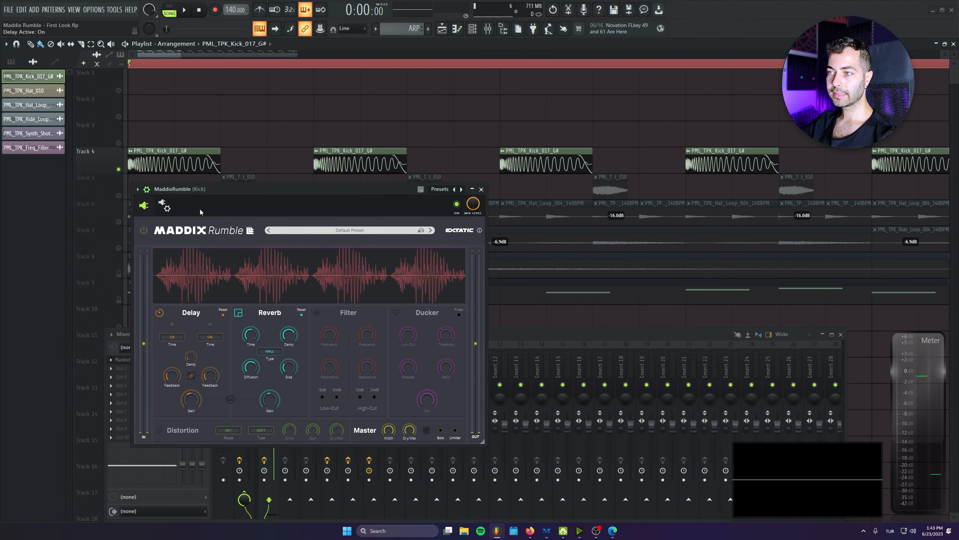
click(229, 399)
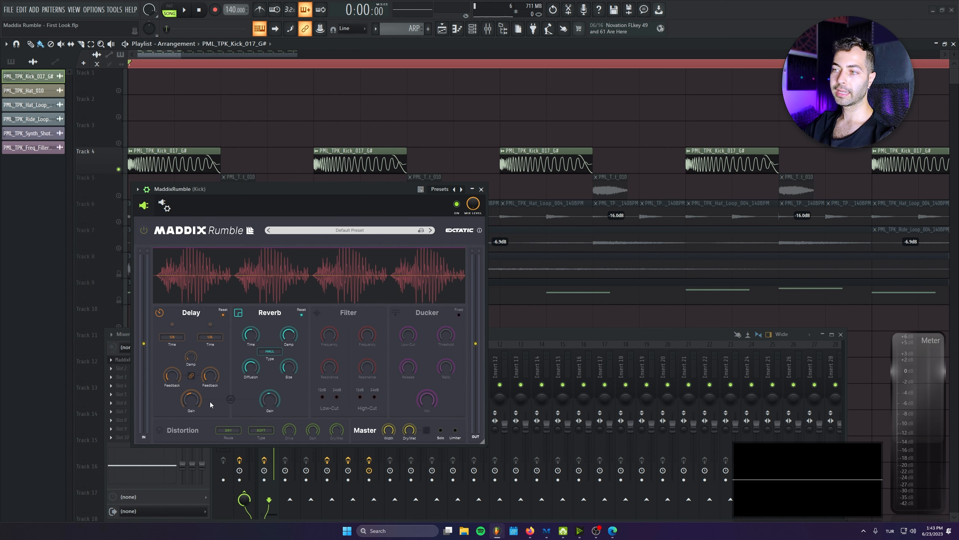
double_click(270, 187)
double_click(189, 188)
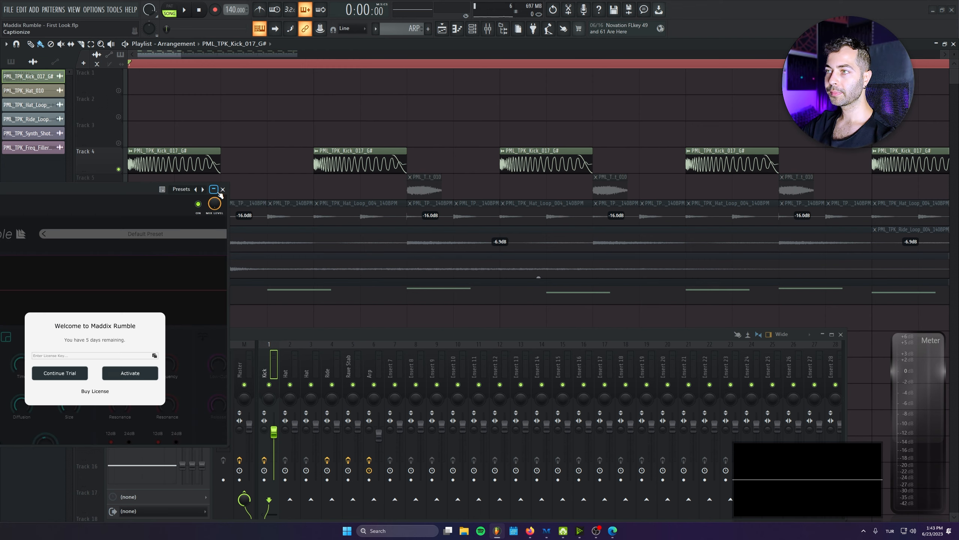
Play the loop with the Delay, Reverb and Filter active and slightly lower the Reverb's Size
key(space)
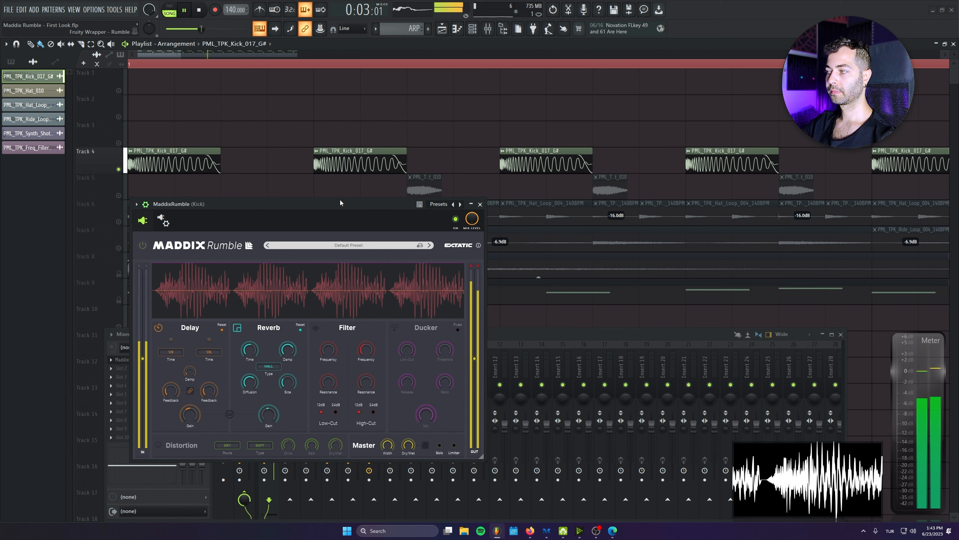
mouse_move(287, 384)
drag(288, 384, 287, 390)
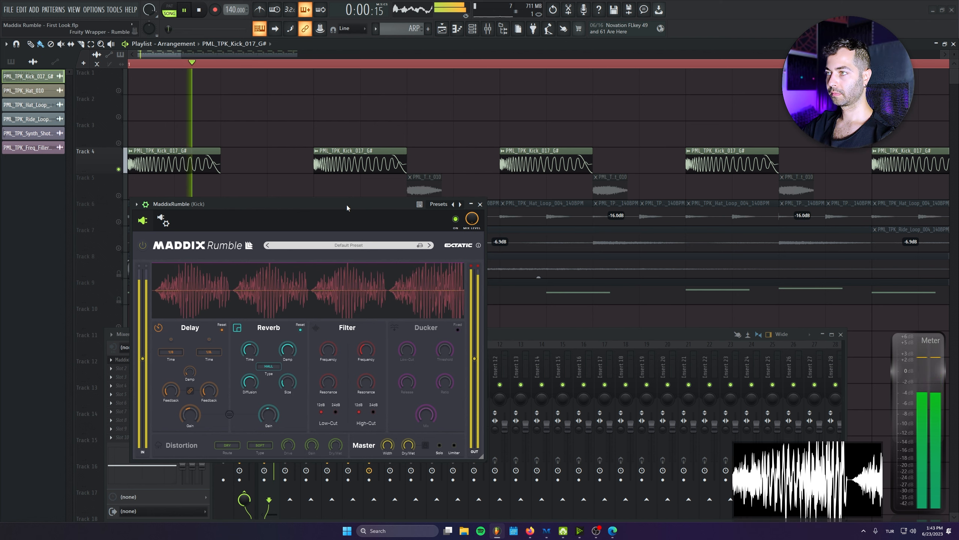
key(space)
Toggle the Filter module off and on, and adjust its High-Cut frequency while the loop plays
click(314, 326)
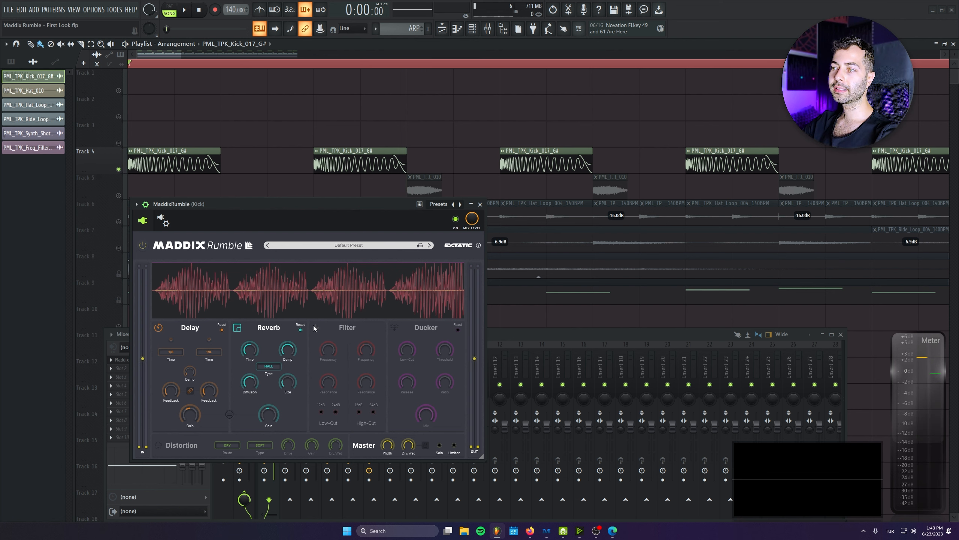
click(315, 327)
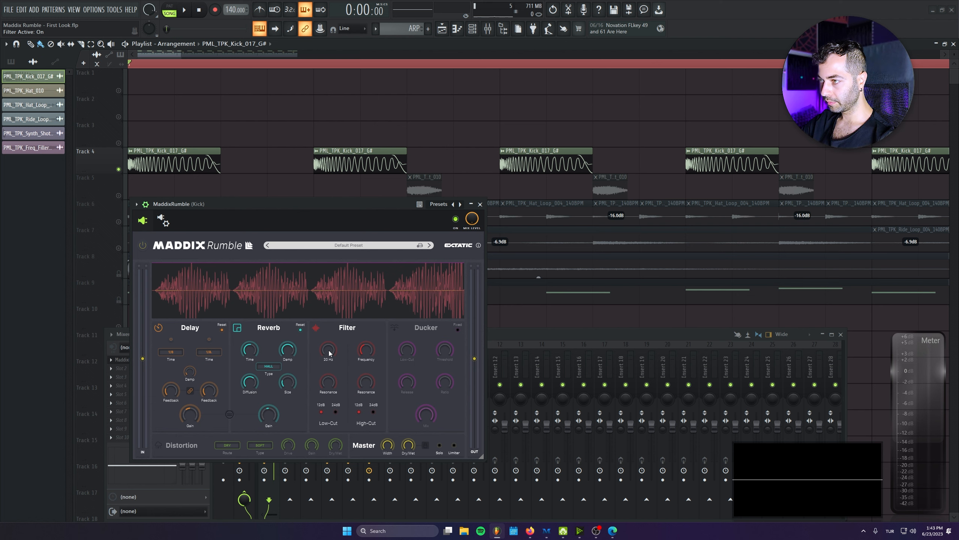
key(space)
drag(366, 306, 364, 346)
key(space)
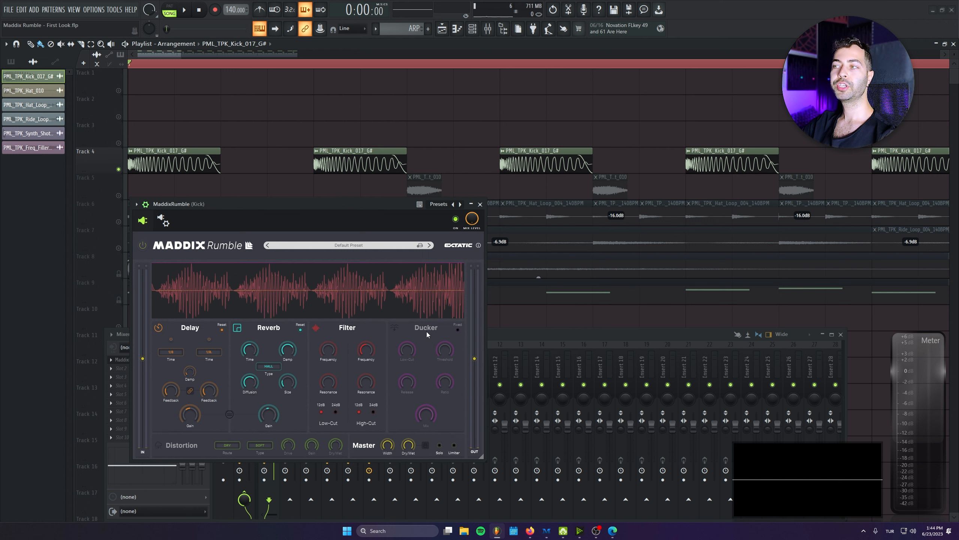
Activate the Ducker module, toggle its Fixed mode and play the loop to hear the ducking
click(394, 327)
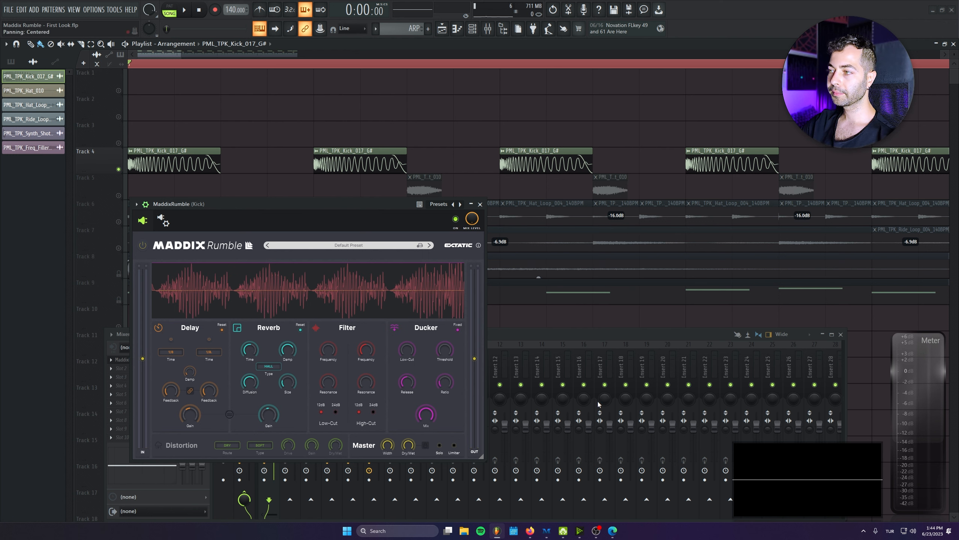
click(458, 329)
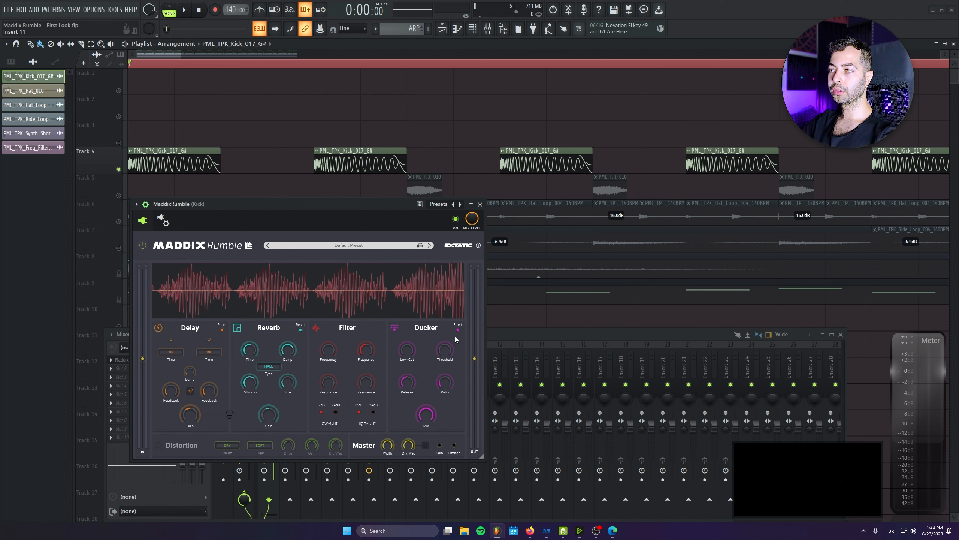
mouse_move(177, 168)
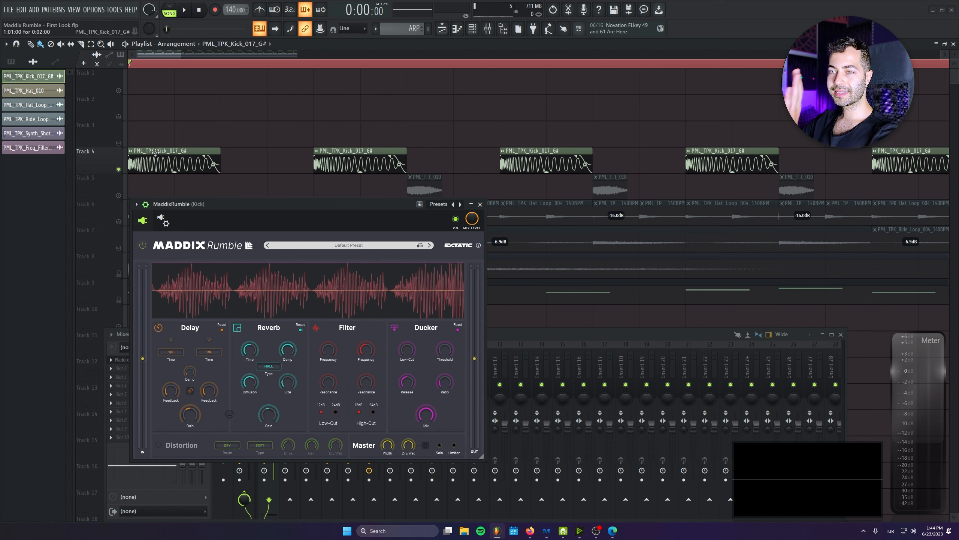
key(space)
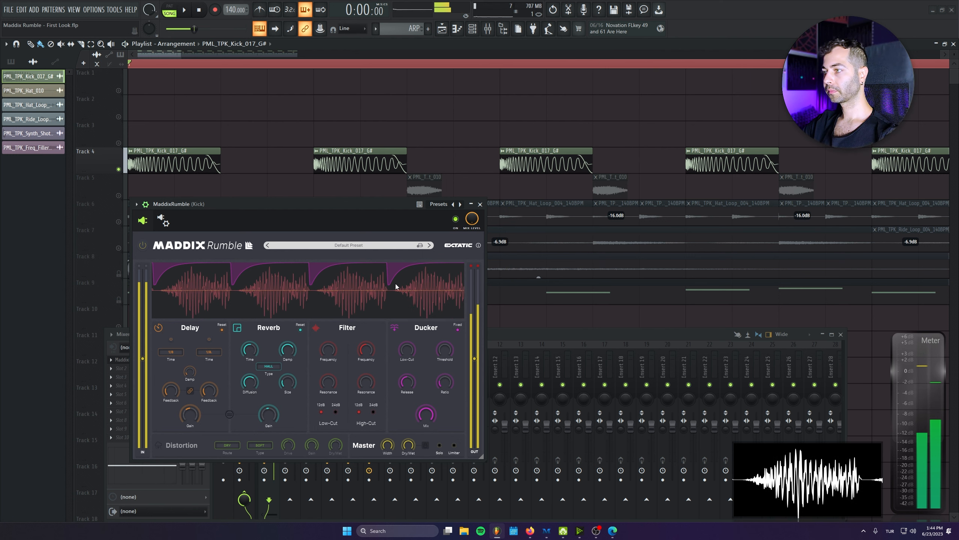
key(space)
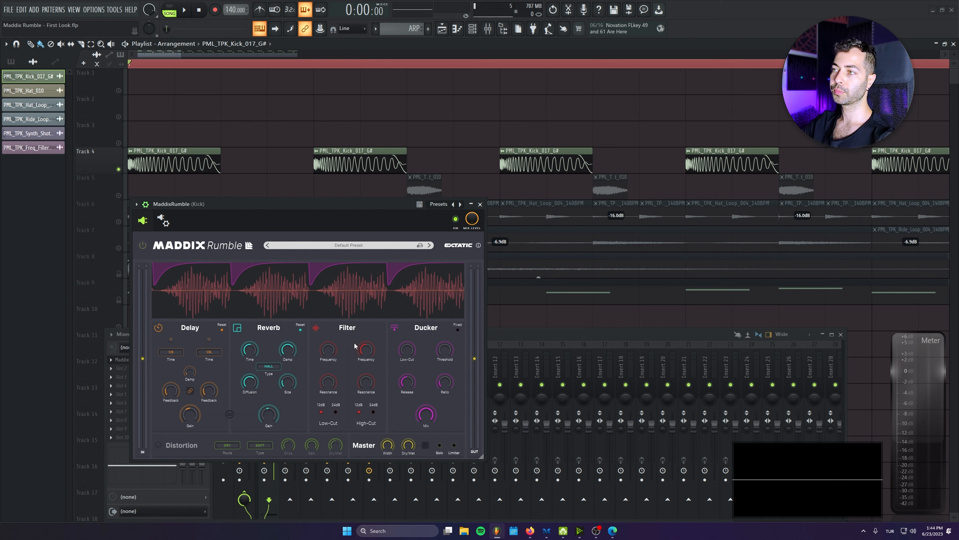
Play the loop with the Ducker's Fixed mode off and check its Release control
key(space)
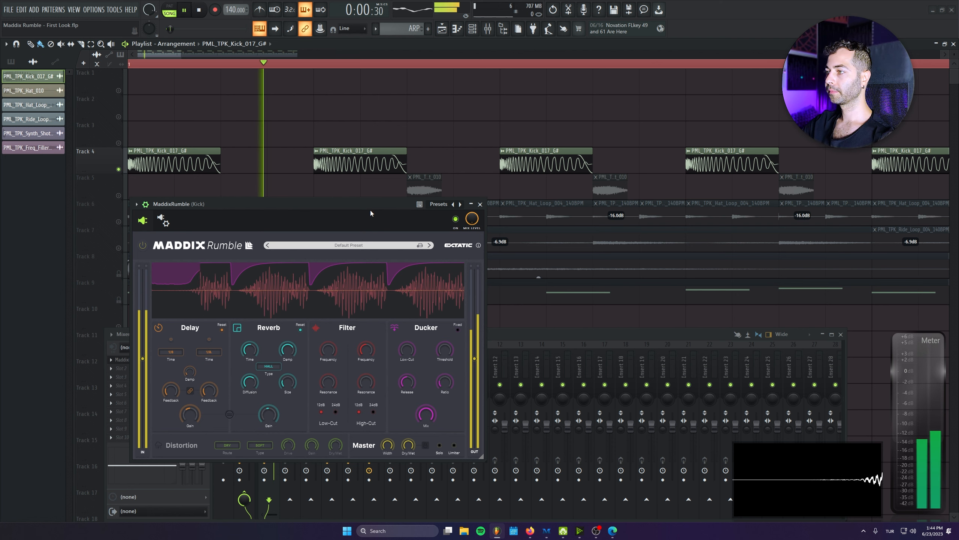
mouse_move(407, 383)
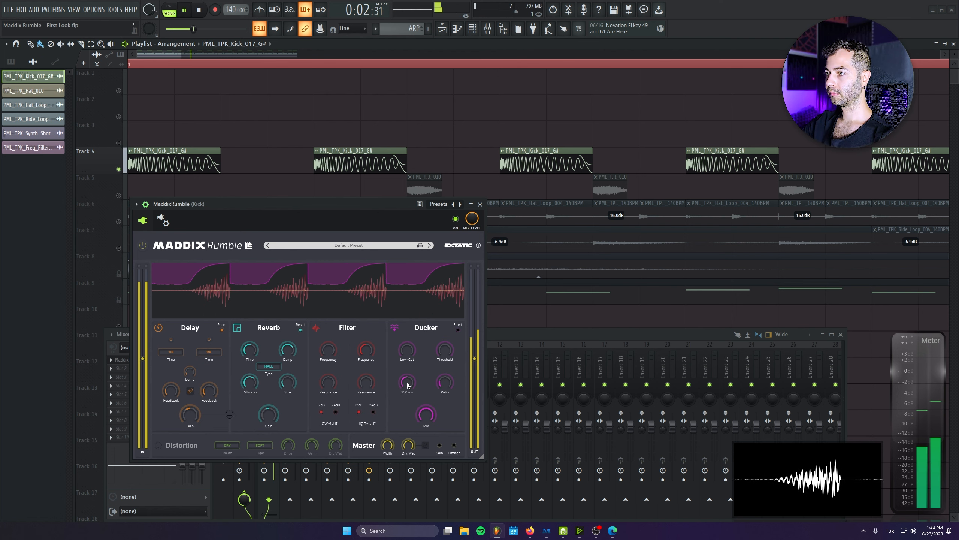
key(space)
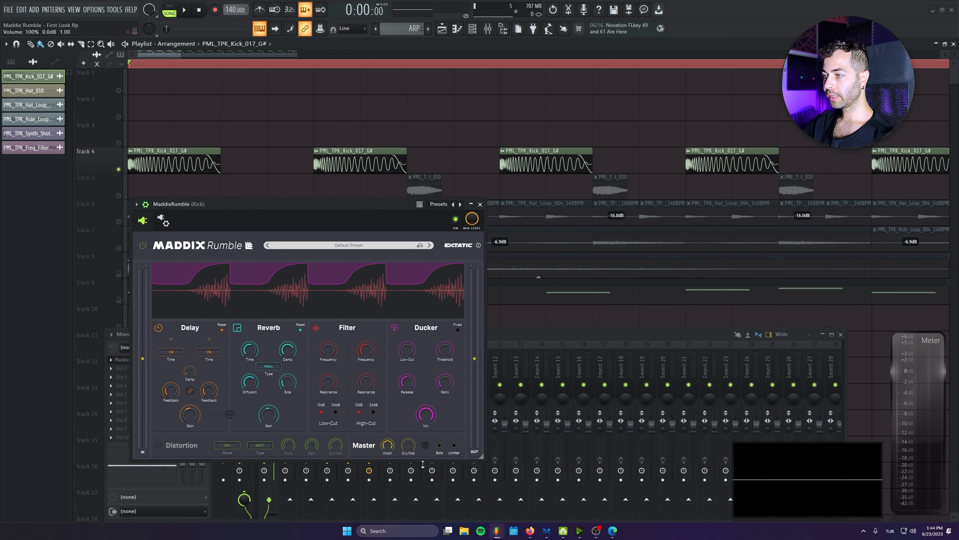
Lock the Master Dry/Wet at 0%
click(426, 446)
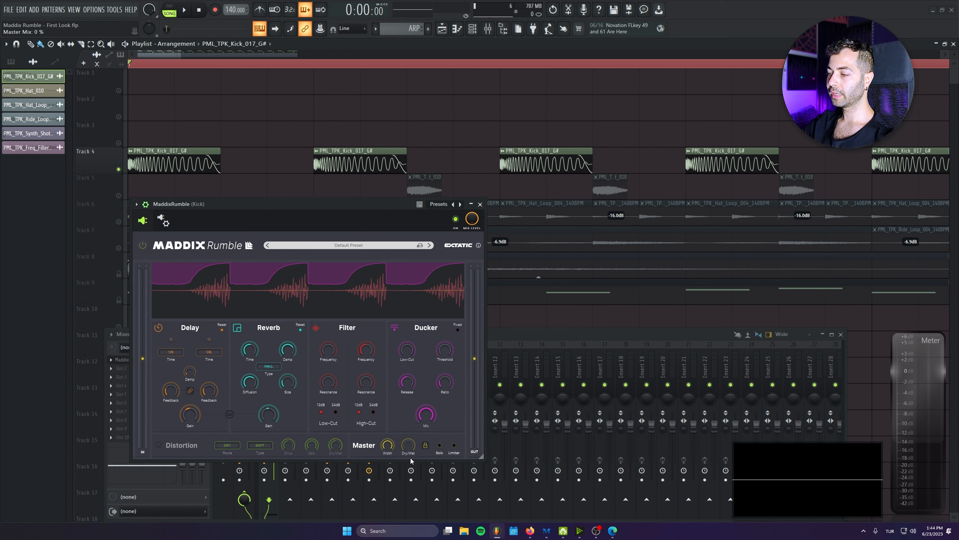
Enable the Ducker's Fixed mode and play the loop with Master Dry/Wet raised to 78%
click(458, 330)
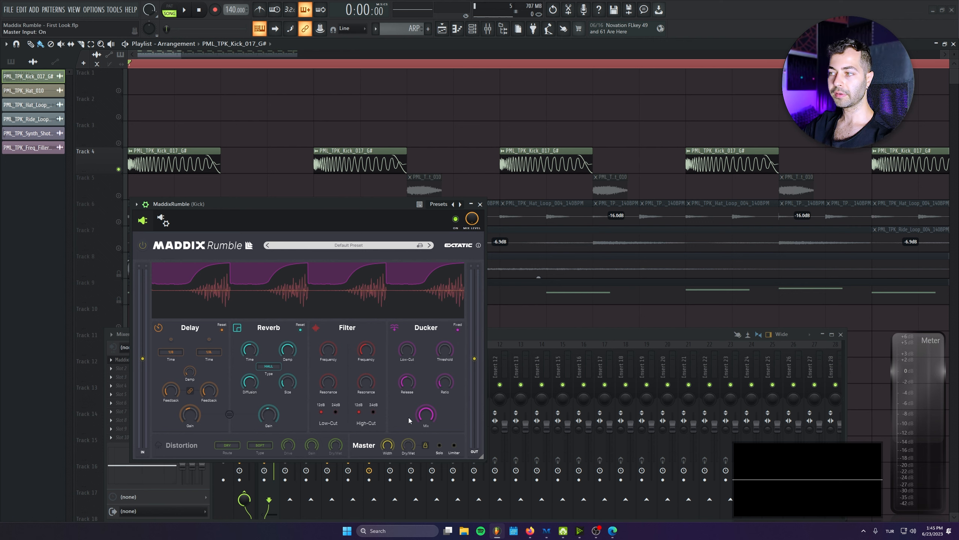
drag(408, 445, 399, 381)
key(space)
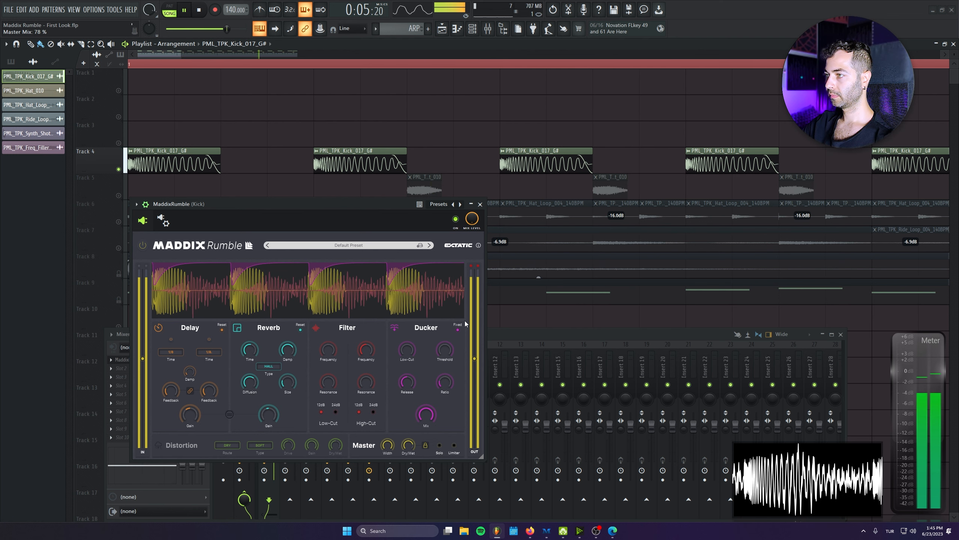
key(space)
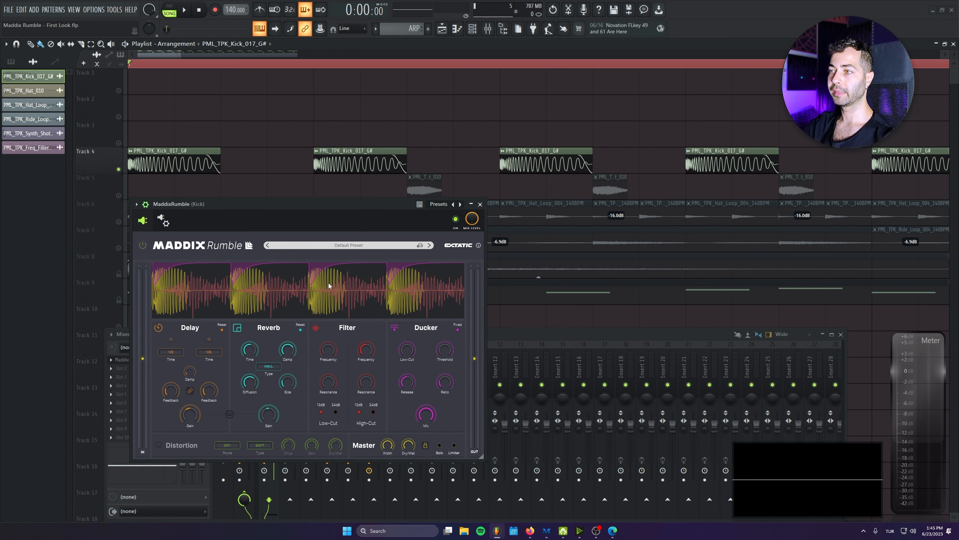
Turn off the Ducker's Fixed mode and adjust its Release and Low-Cut while the loop plays
click(457, 330)
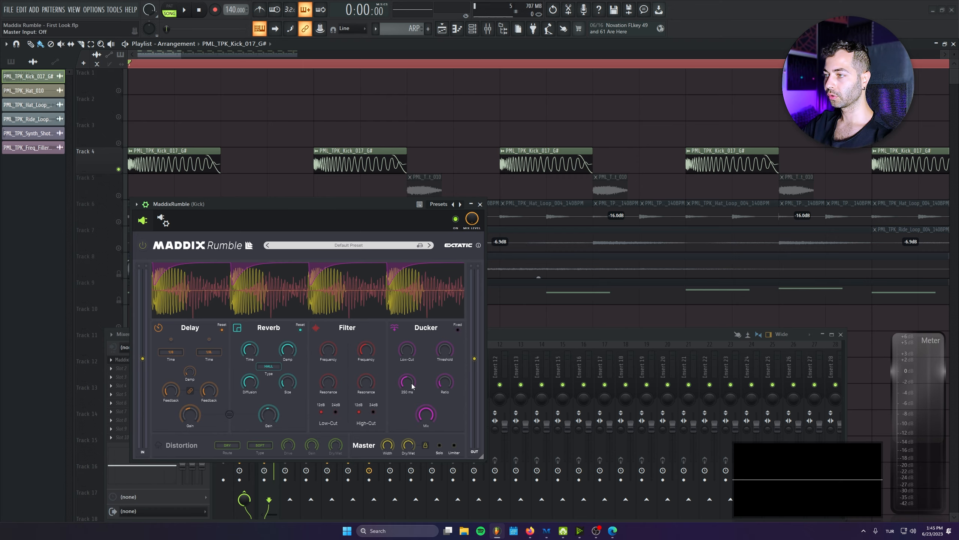
key(space)
drag(405, 379, 406, 387)
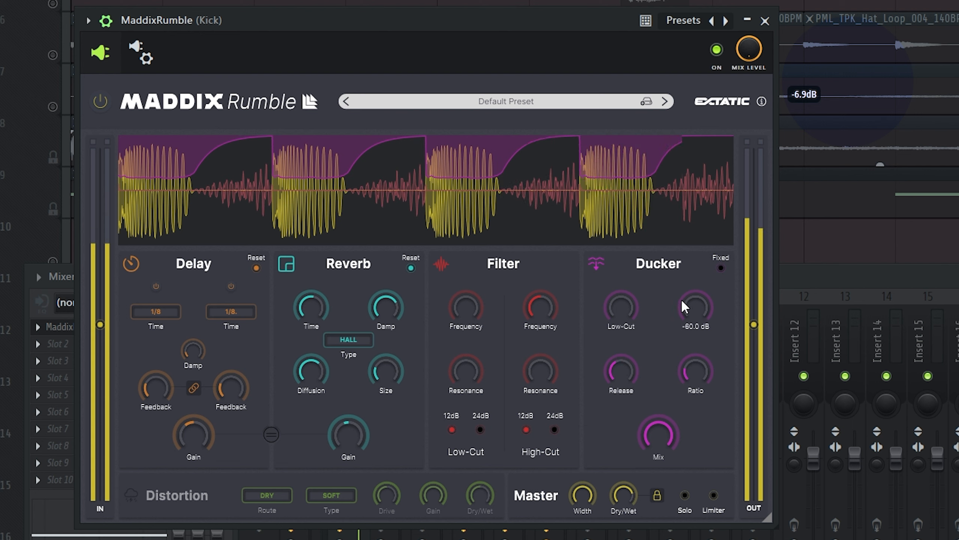
mouse_move(619, 305)
mouse_down()
mouse_move(615, 234)
mouse_move(623, 294)
mouse_up()
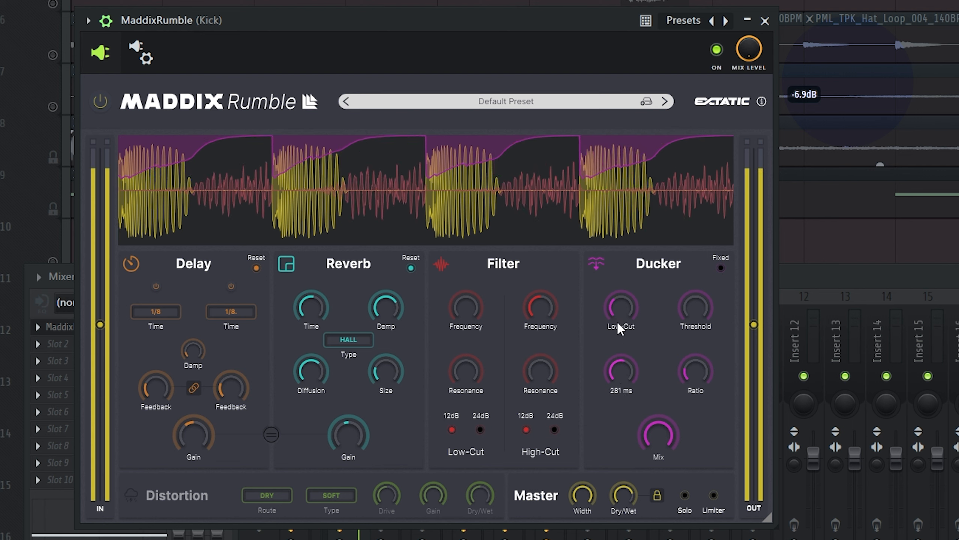
drag(620, 346, 619, 357)
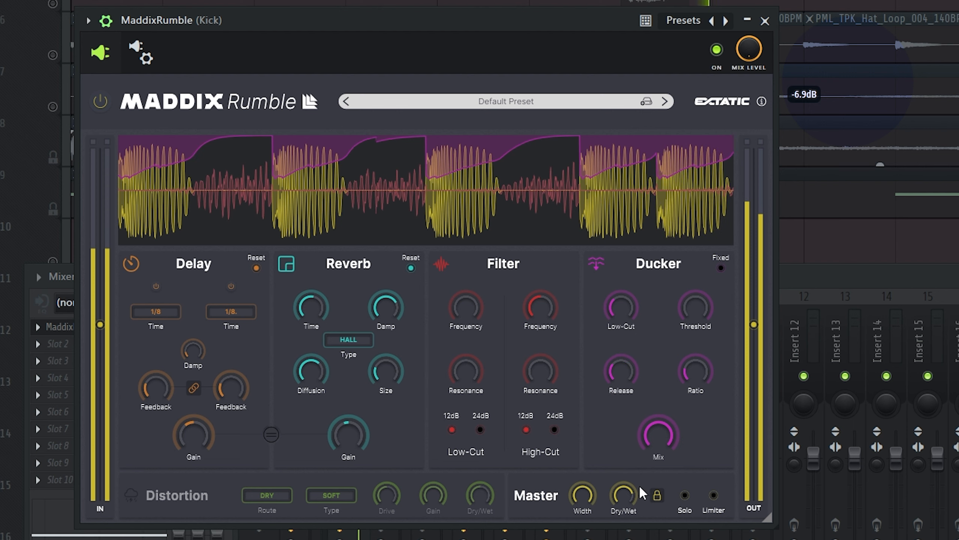
Fine-tune Master Dry/Wet, the Filter's High-Cut frequency, and the Ducker's Low-Cut and Release during playback
mouse_move(622, 490)
mouse_down()
mouse_move(620, 468)
mouse_move(619, 477)
mouse_up()
drag(531, 306, 527, 325)
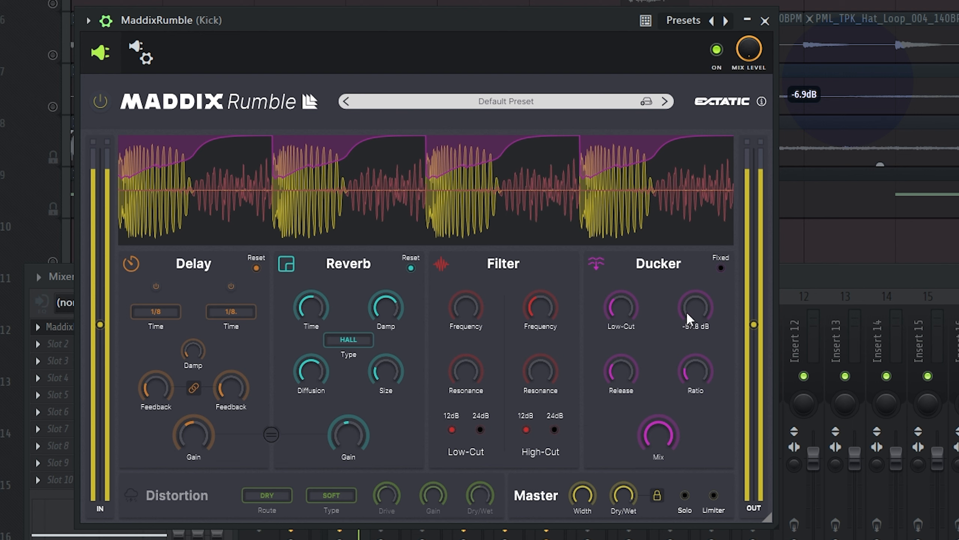
drag(620, 295, 619, 286)
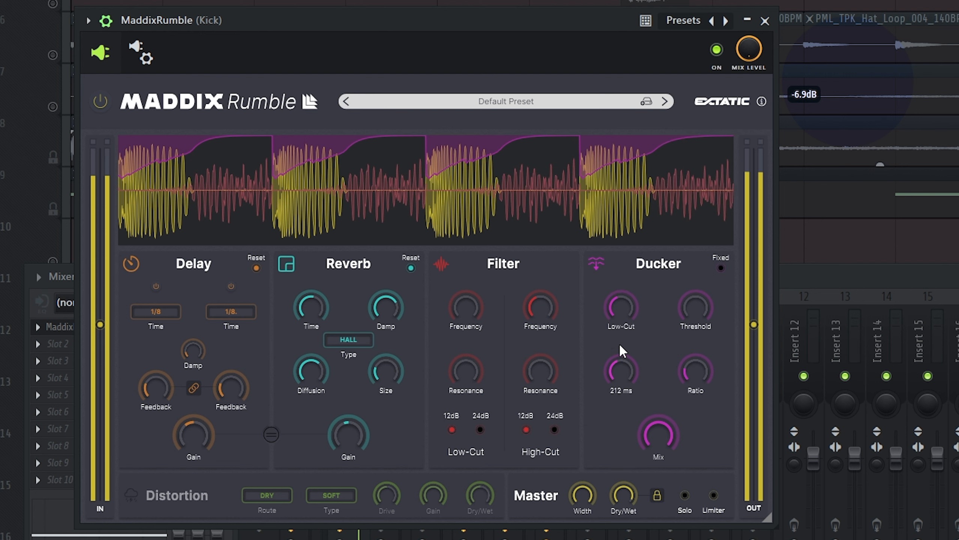
drag(619, 343, 618, 297)
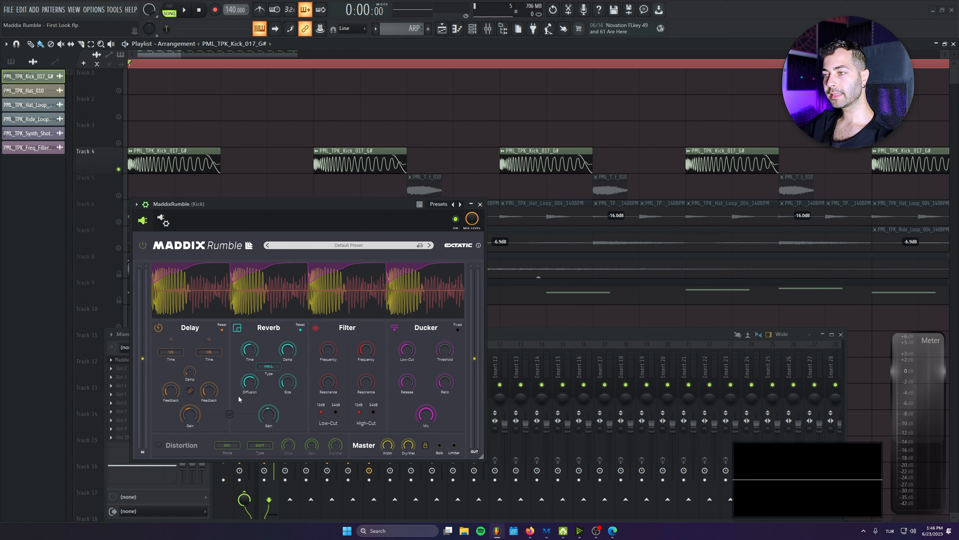
Activate parallel routing between the Delay and Reverb and play the loop
click(230, 414)
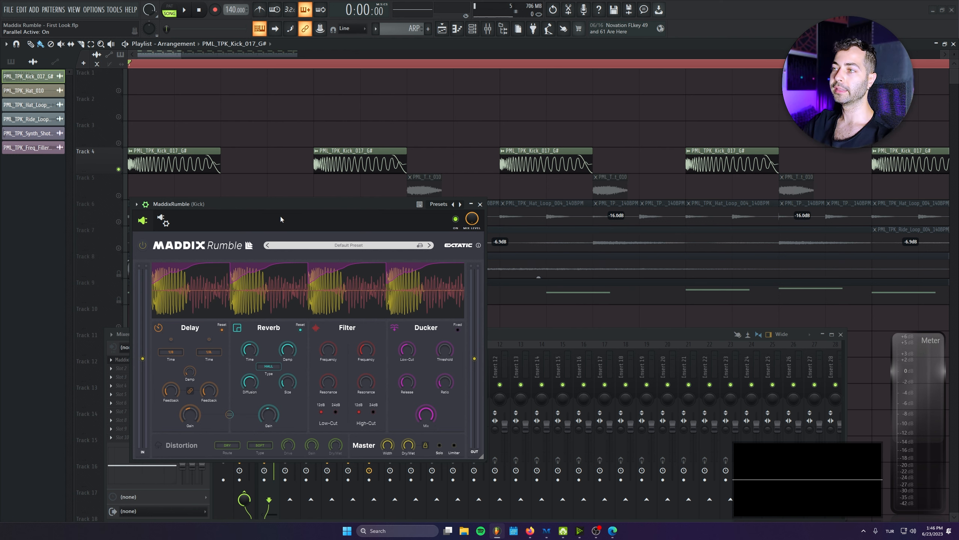
key(space)
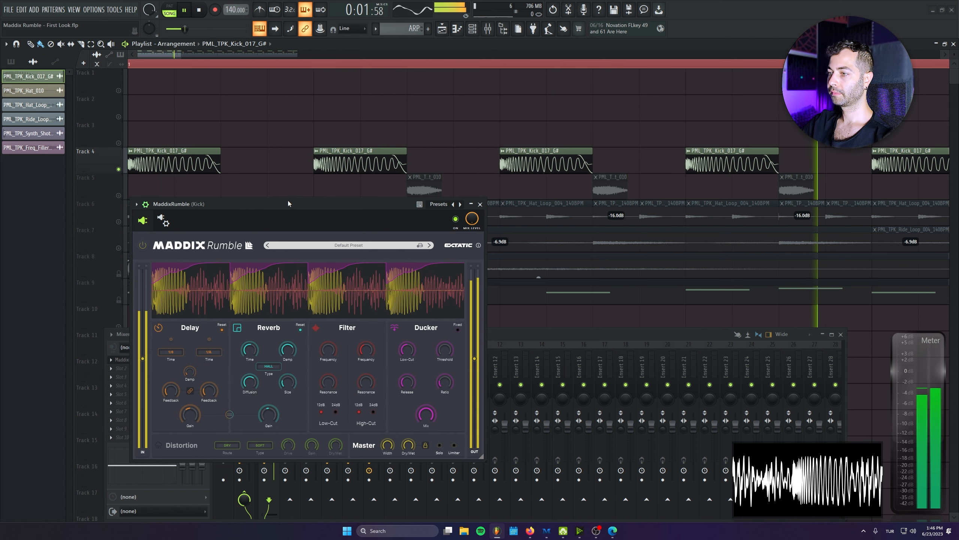
key(space)
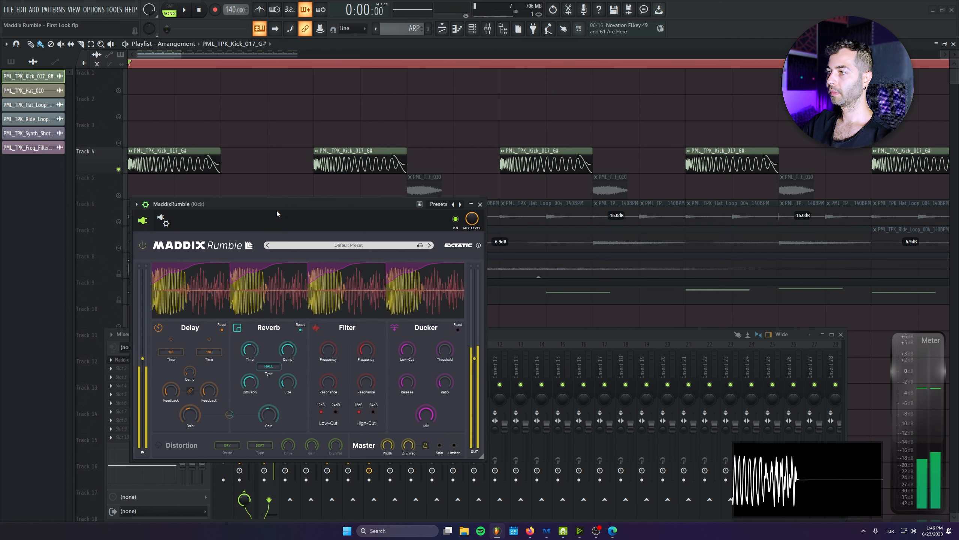
key(space)
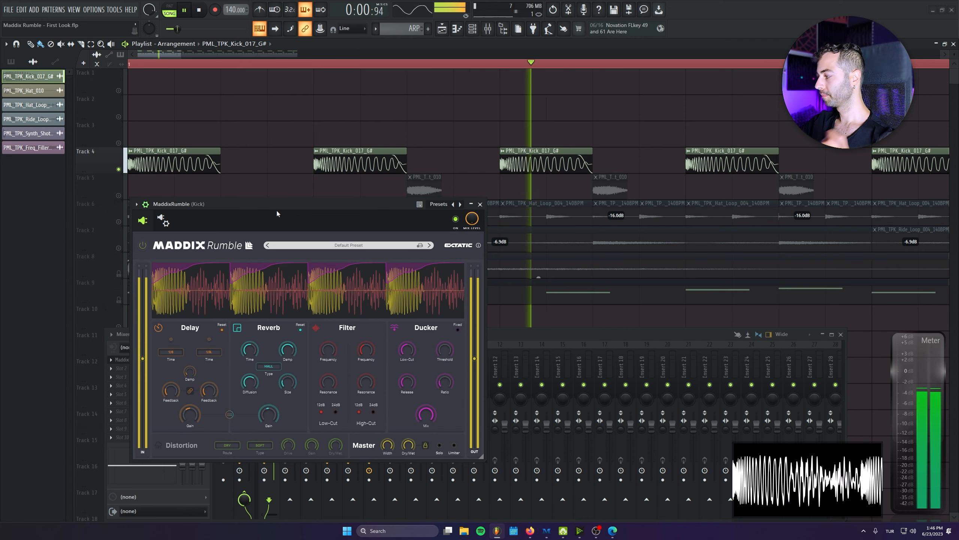
Unmute both hat tracks in the playlist and lower the two hat channels together in the mixer
click(479, 204)
click(118, 221)
click(118, 195)
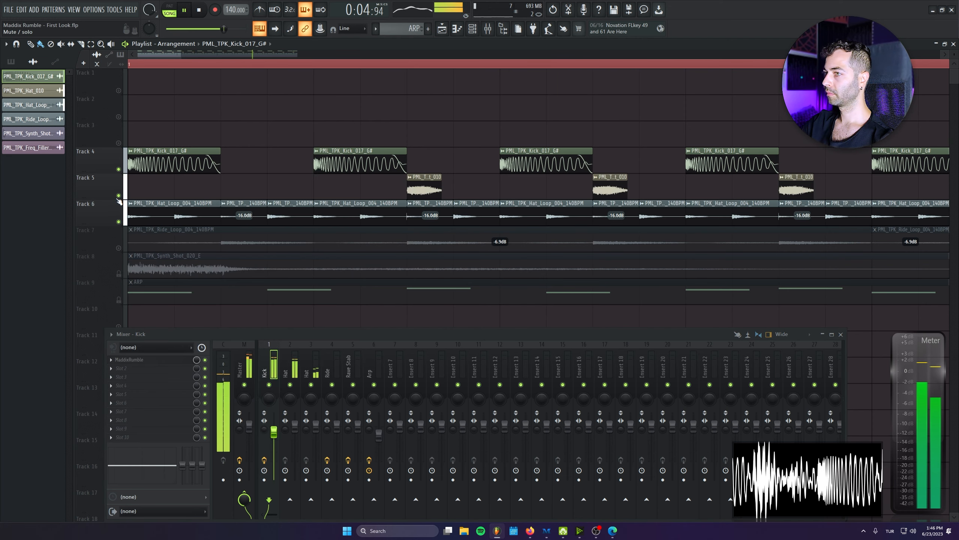
click(313, 391)
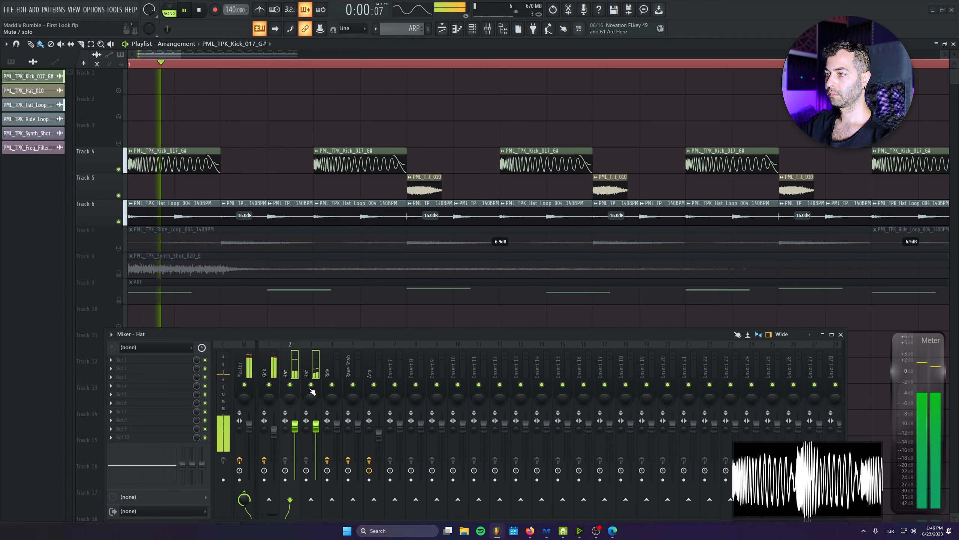
drag(316, 426, 316, 432)
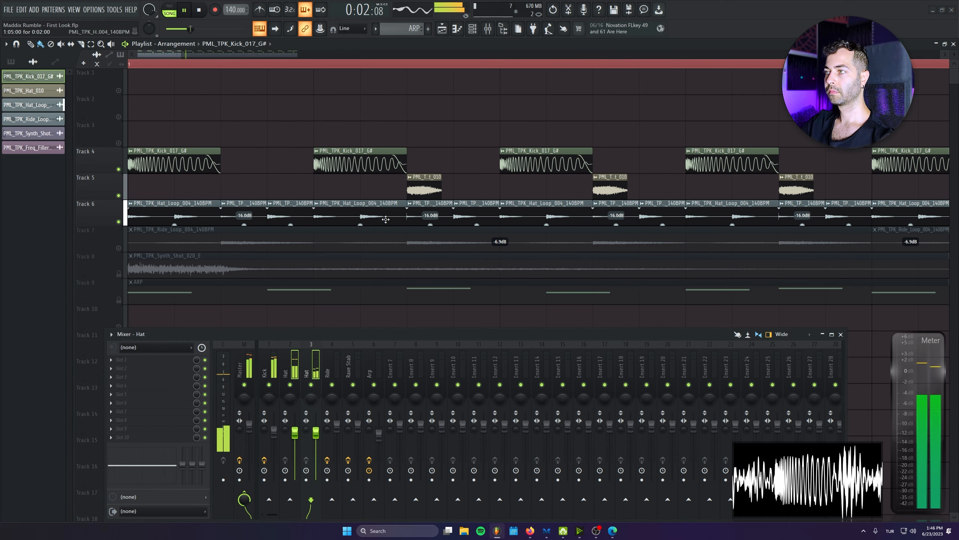
Unmute the ride loop and ARP tracks to hear them with the kick rumble
click(118, 248)
scroll(225, 244, down, 3)
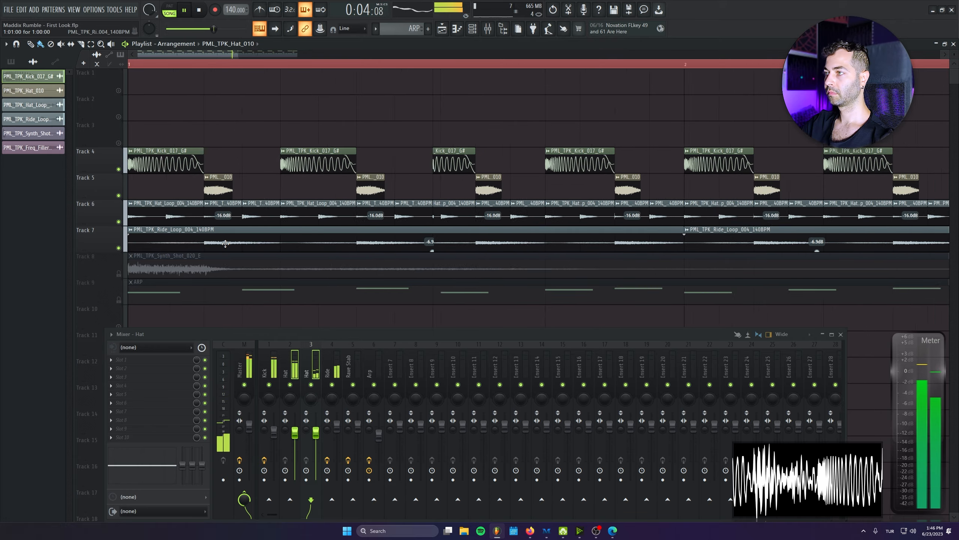
scroll(234, 250, down, 5)
scroll(465, 254, up, 3)
scroll(465, 254, down, 1)
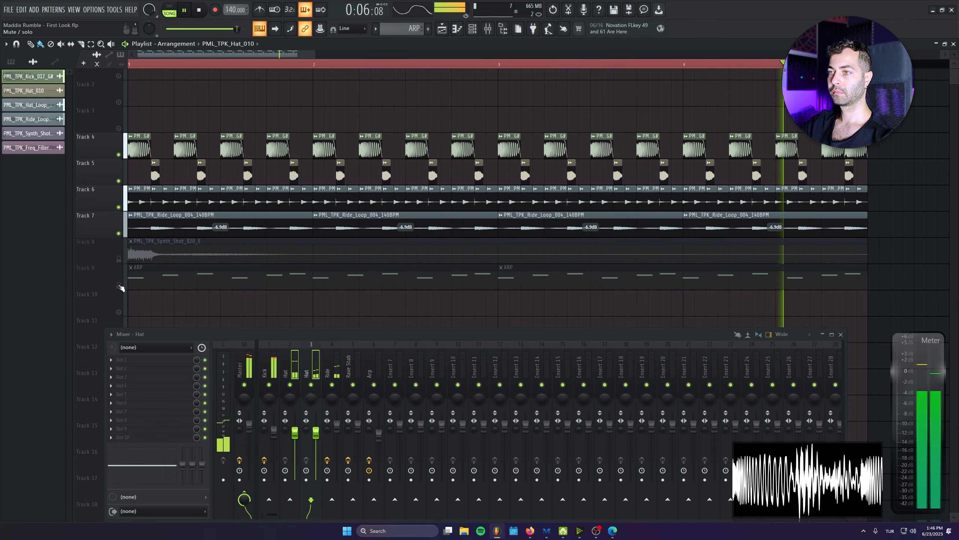
click(118, 285)
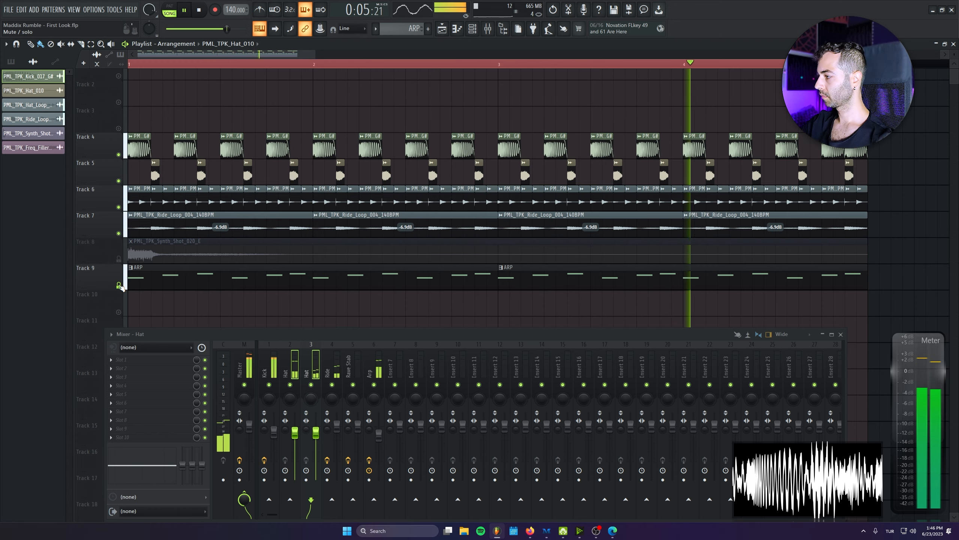
click(124, 259)
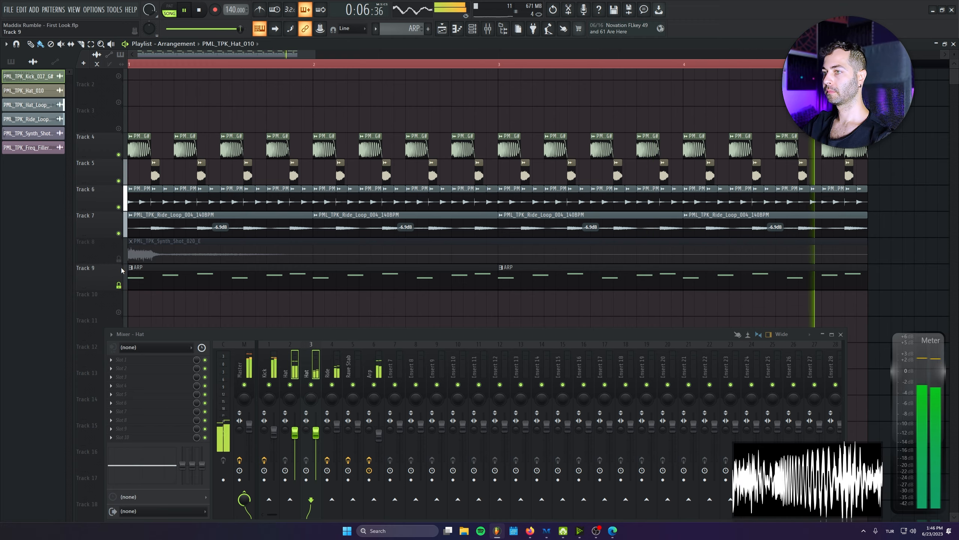
Mute the hat and ride tracks, try the ARP notes an octave higher and undo the transposition
drag(119, 233, 118, 181)
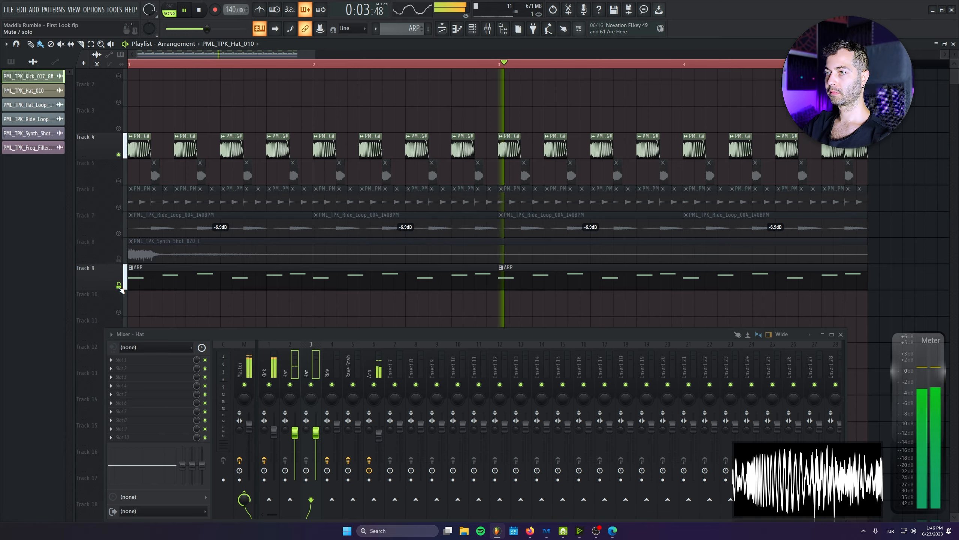
double_click(165, 281)
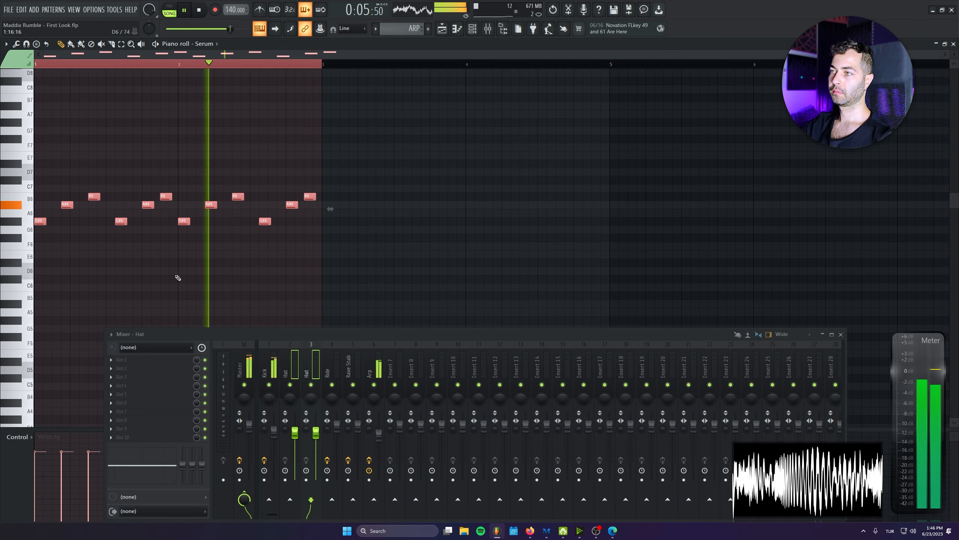
key(ctrl+z)
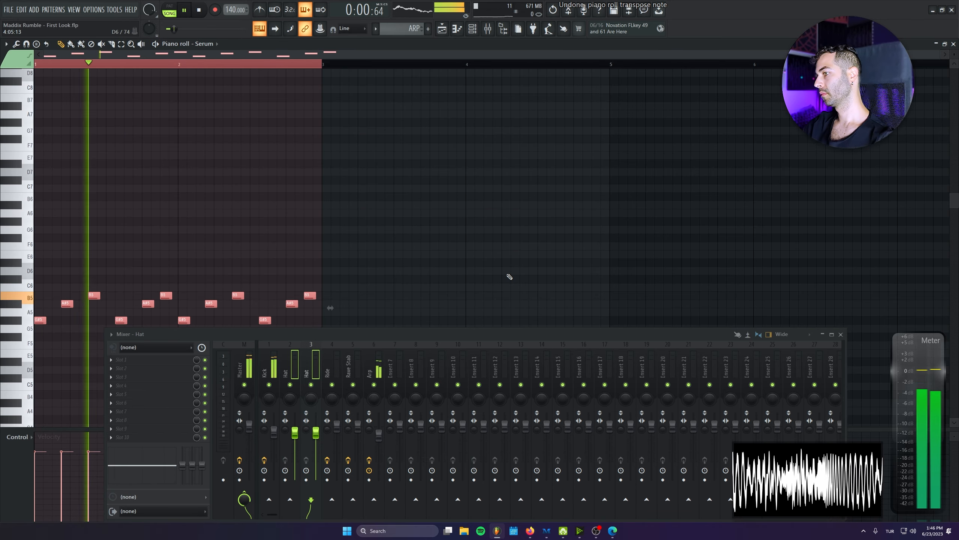
key(F5)
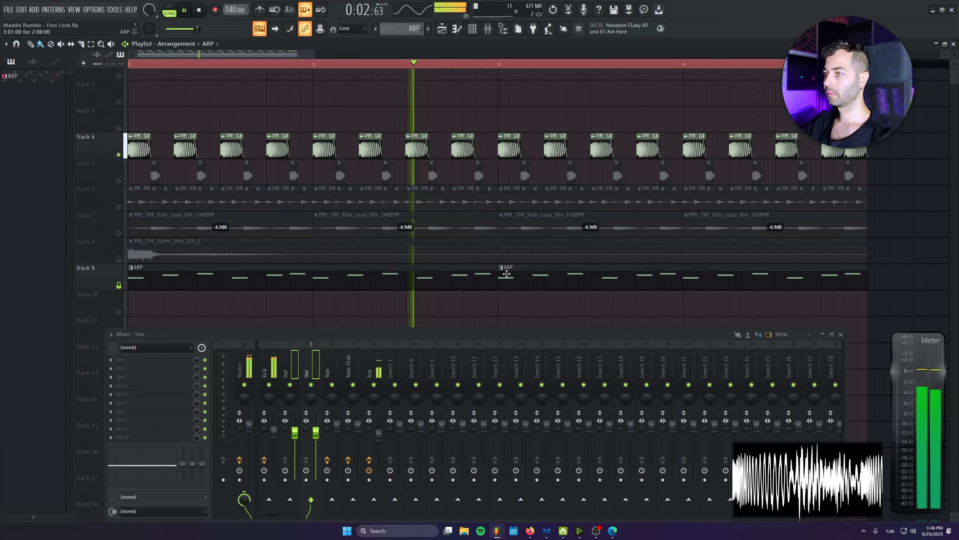
key(space)
Reopen MaddixRumble from the Kick mixer channel and activate its Distortion module
click(270, 365)
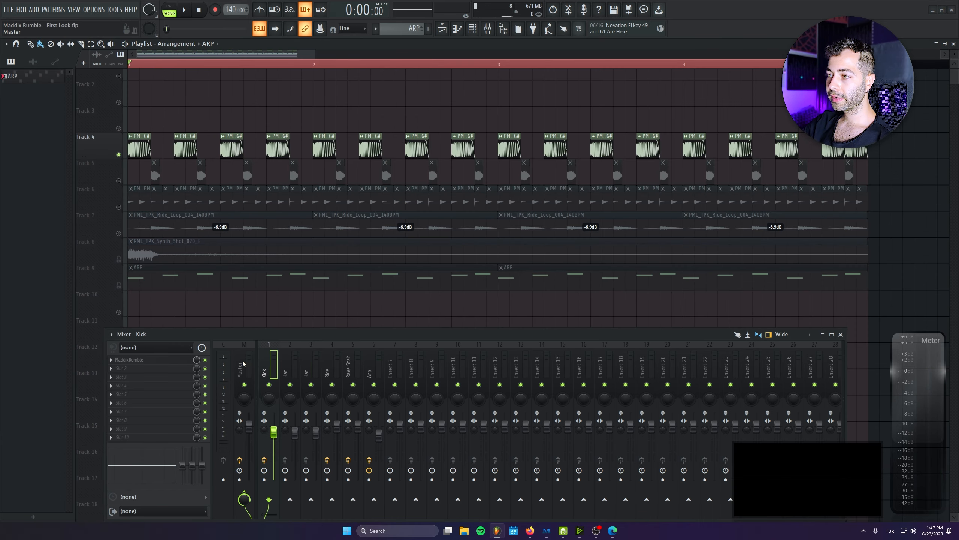
click(155, 362)
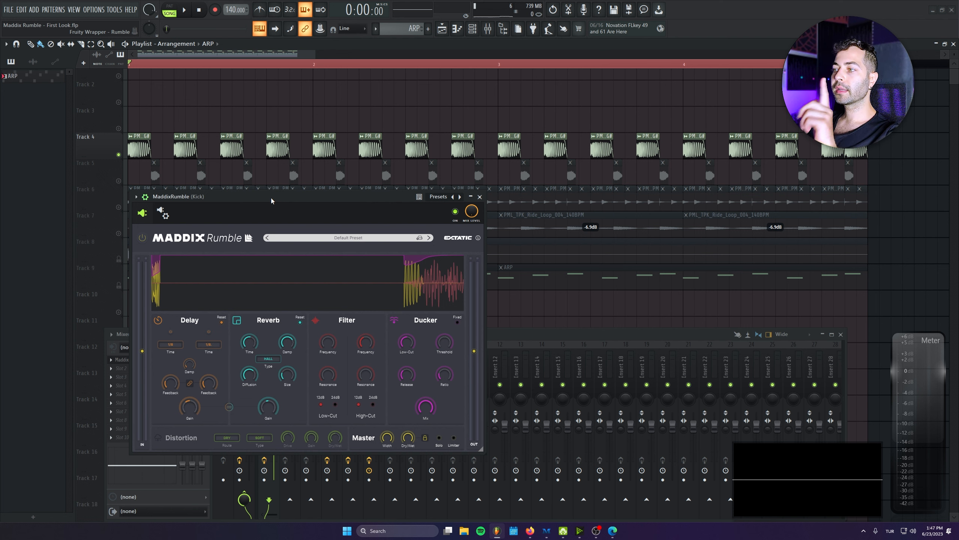
click(158, 437)
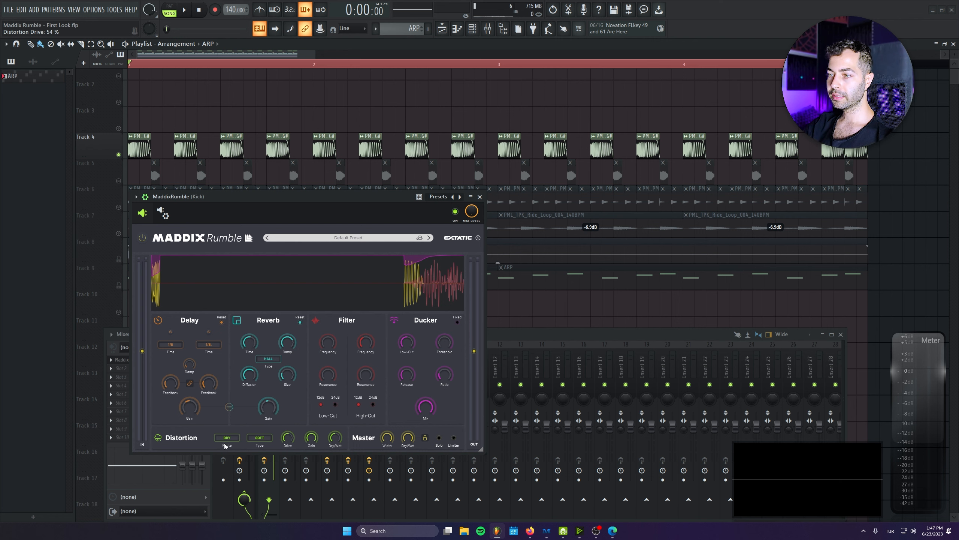
Examine the Distortion's Route options and the signal-flow diagram in the Quick Start Guide in the browser
click(234, 438)
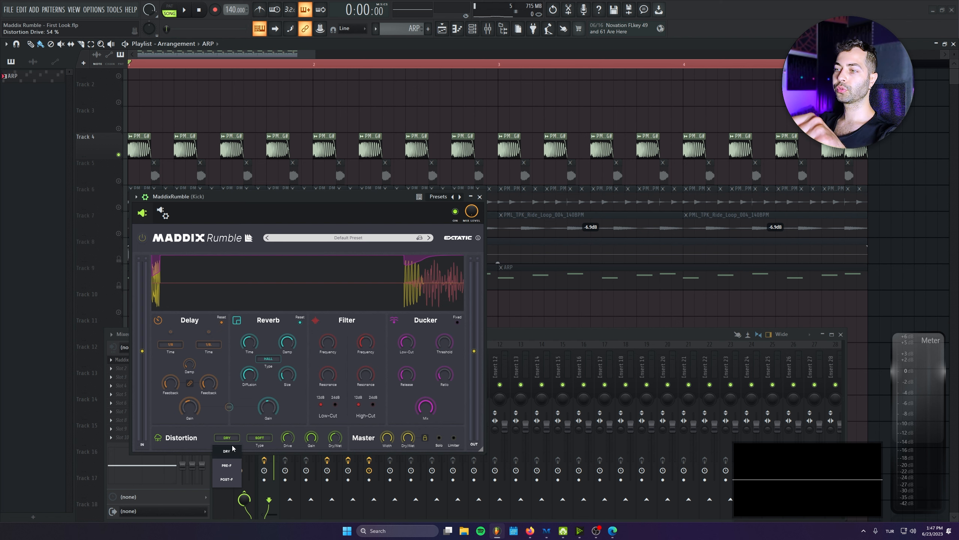
click(237, 435)
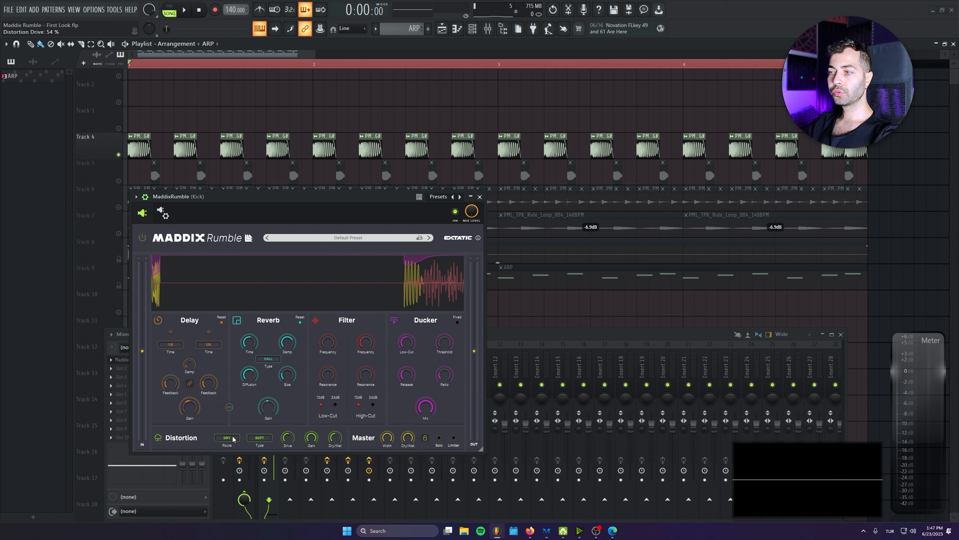
click(233, 439)
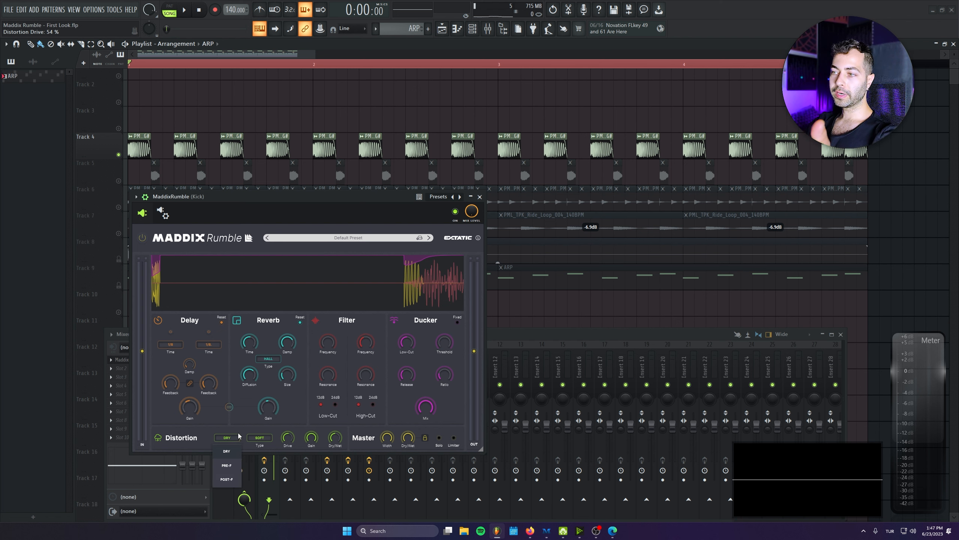
click(239, 435)
click(612, 530)
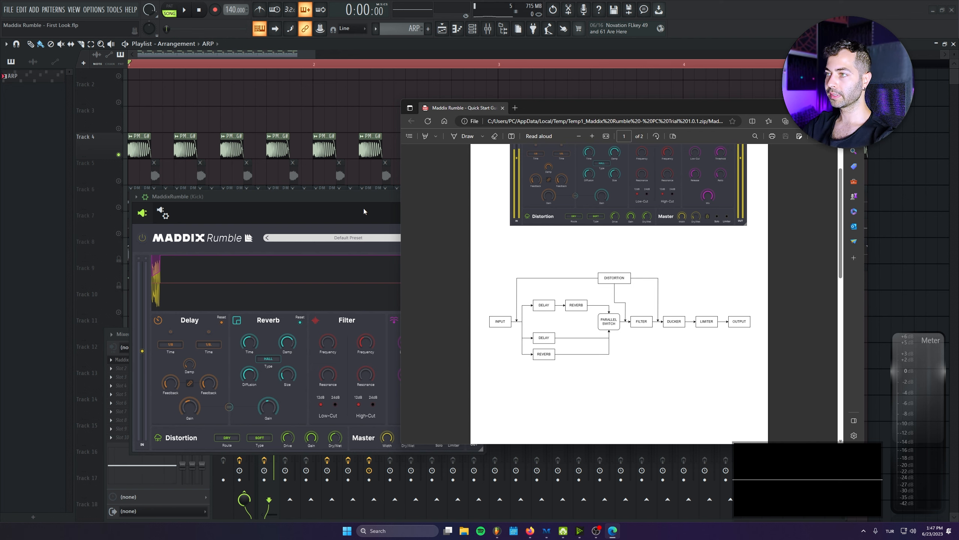
Try the Distortion's PRE-F and POST-F routes and set its Route back to DRY
click(233, 439)
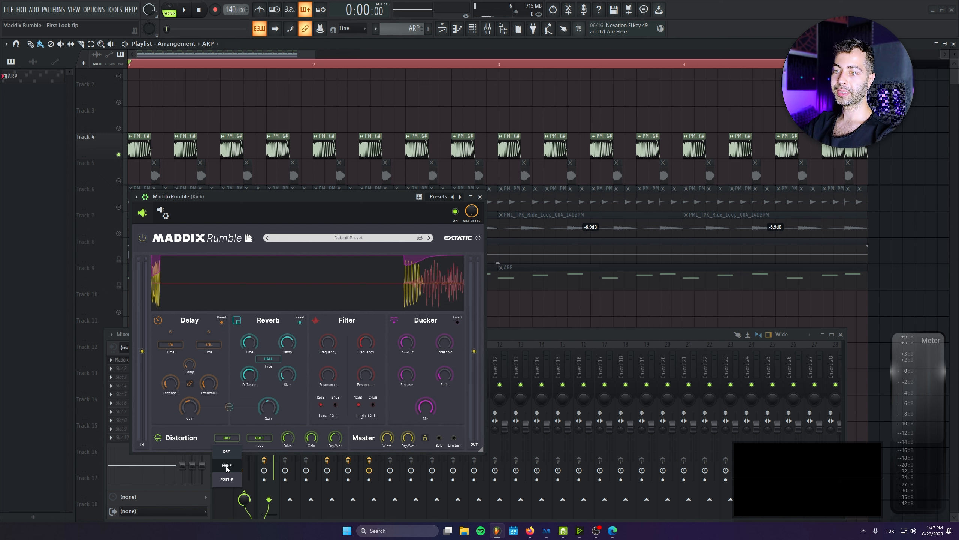
click(227, 466)
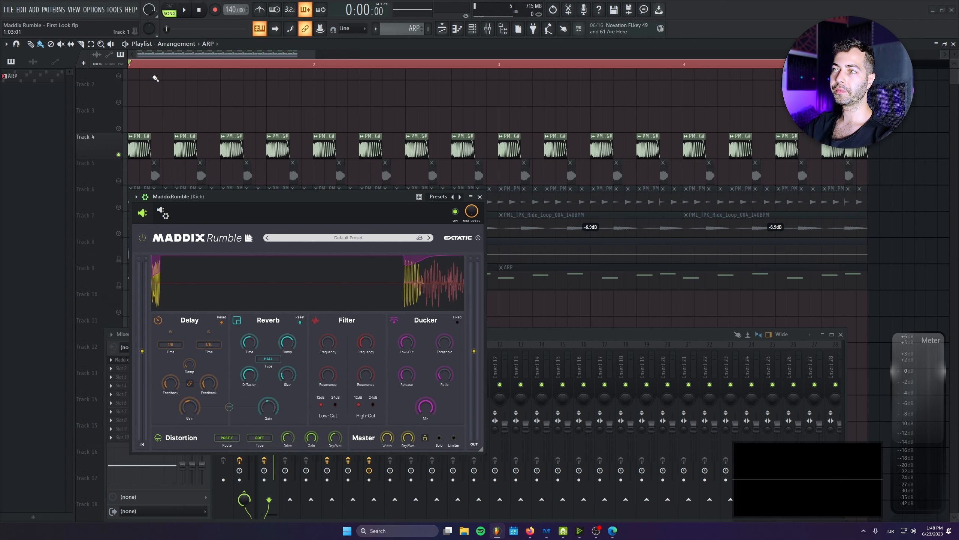
click(227, 437)
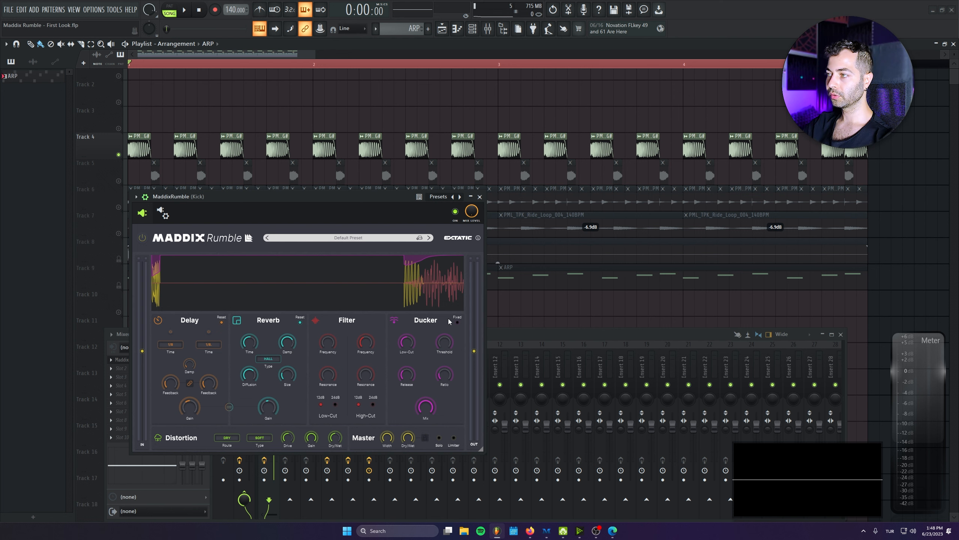
Play the arrangement and lower the Kick channel's mixer fader slightly
key(space)
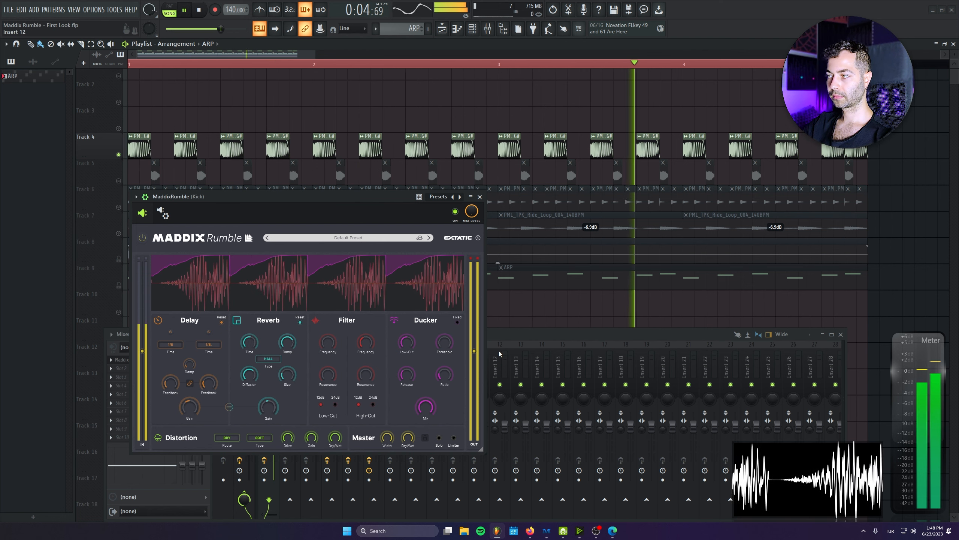
drag(512, 334, 482, 126)
drag(243, 224, 244, 232)
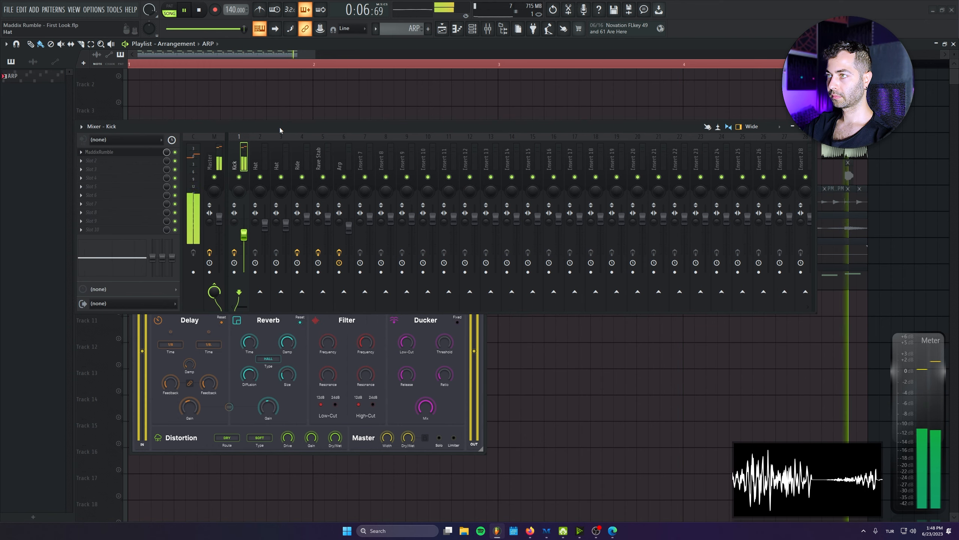
drag(305, 126, 316, 378)
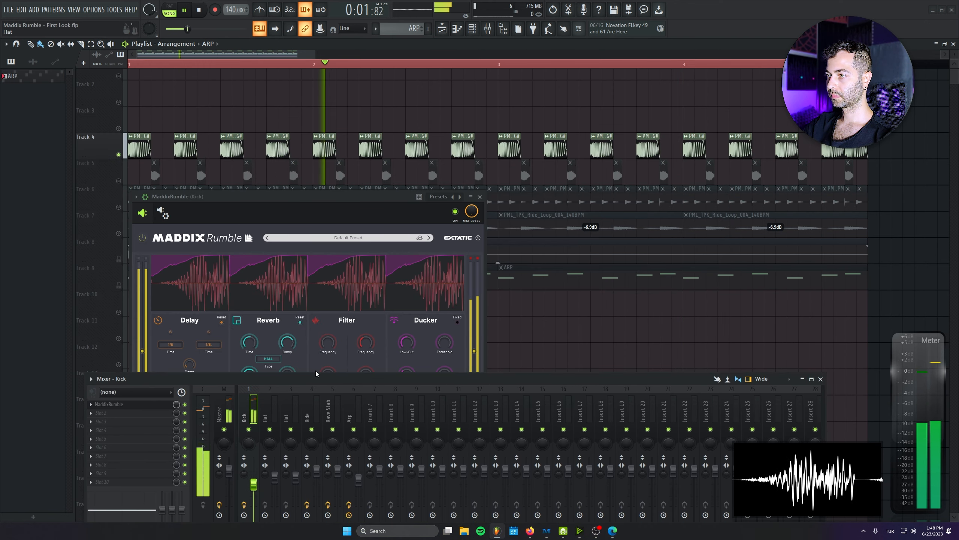
Bring MaddixRumble in front of the mixer and compare the kick with Distortion bypassed and reactivated
click(364, 316)
drag(337, 197, 283, 136)
click(154, 376)
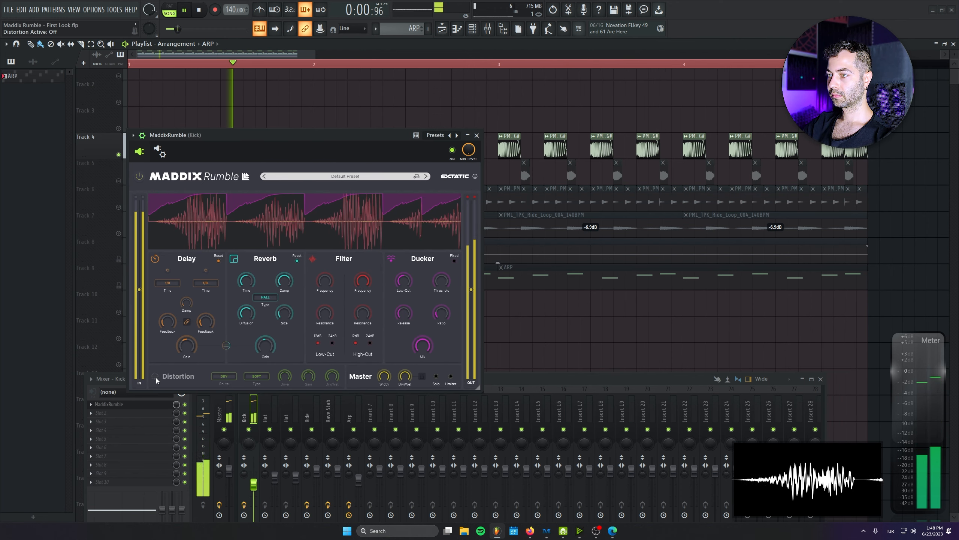
click(155, 376)
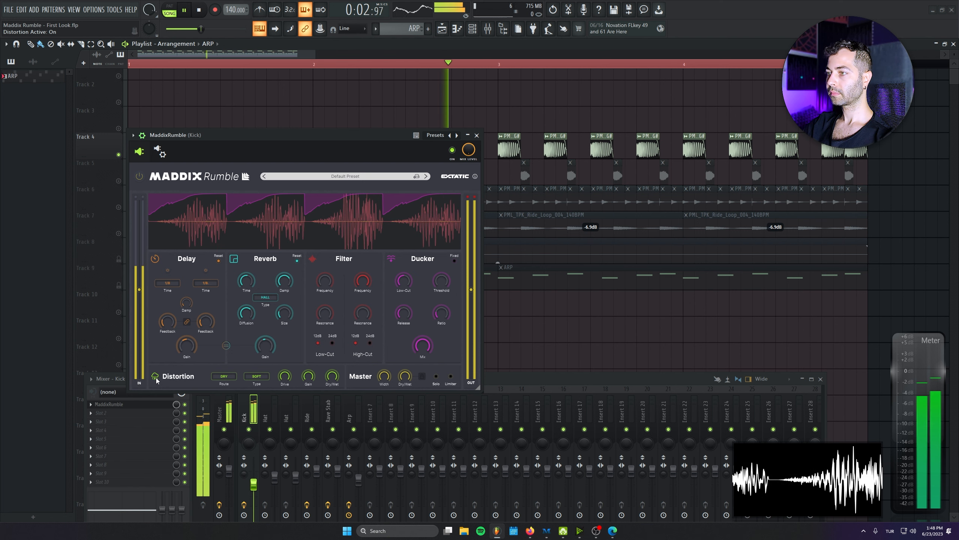
Set the Distortion's Type to HARD and its Route to PRE-F, and listen to the rumble
click(256, 376)
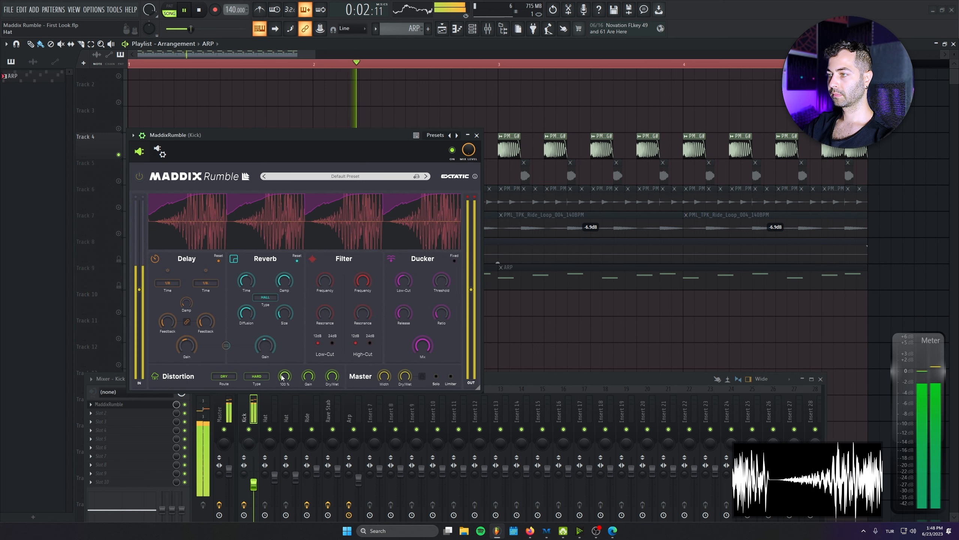
key(space)
click(229, 376)
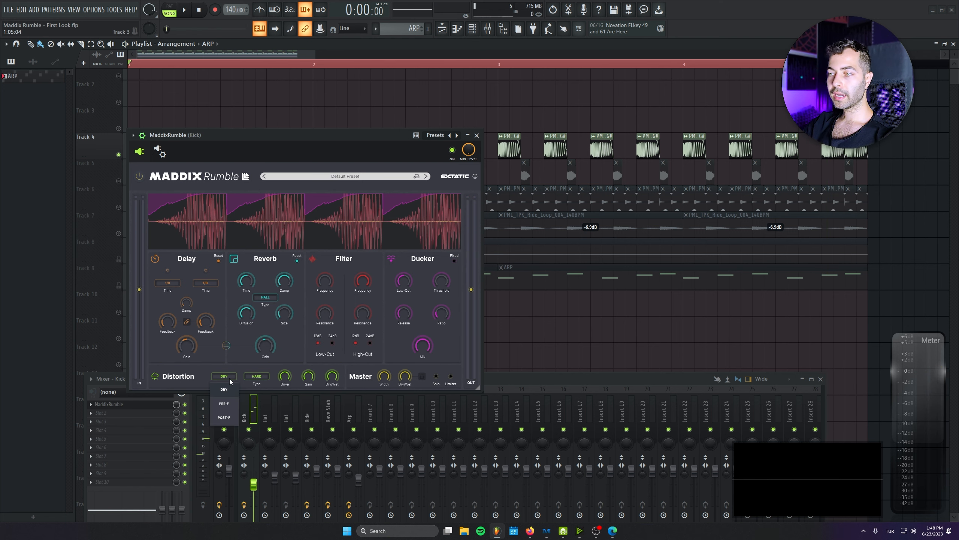
click(225, 404)
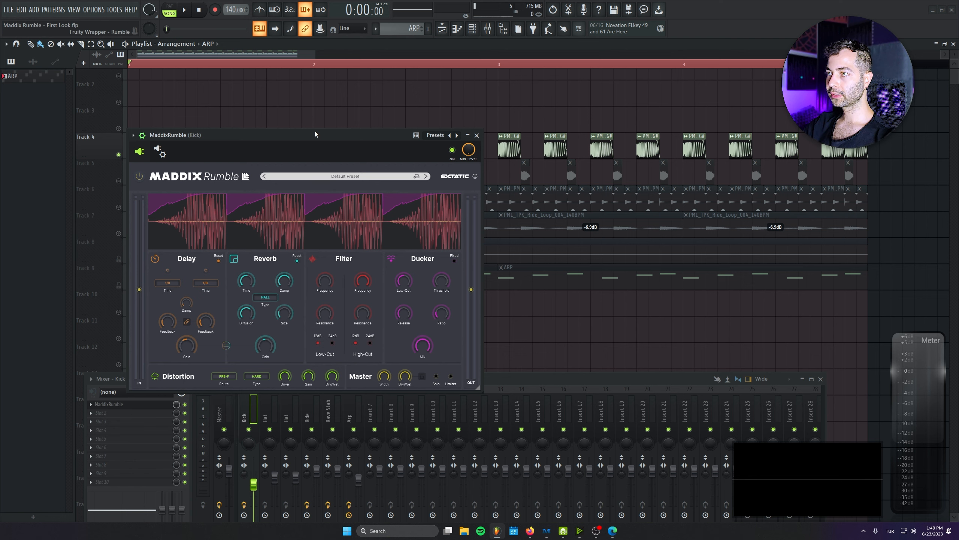
key(space)
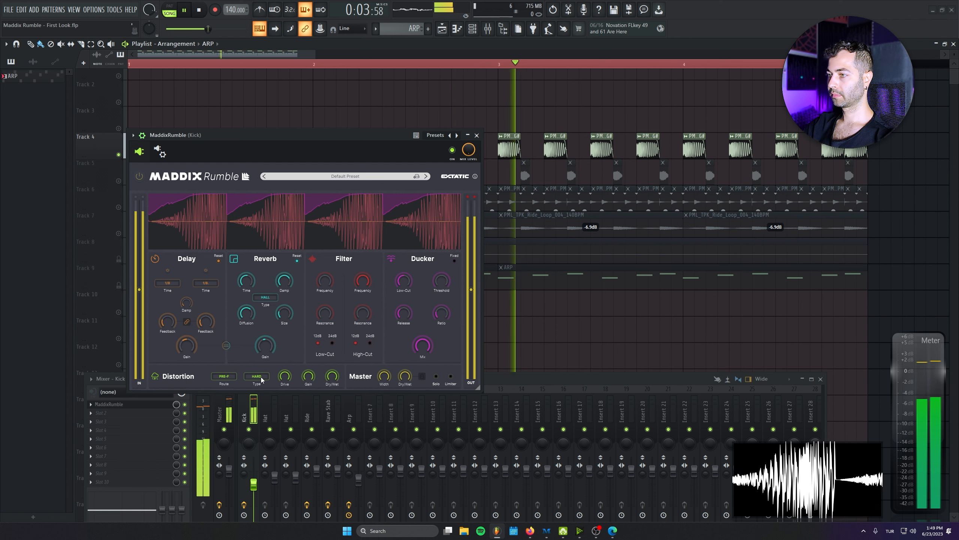
key(space)
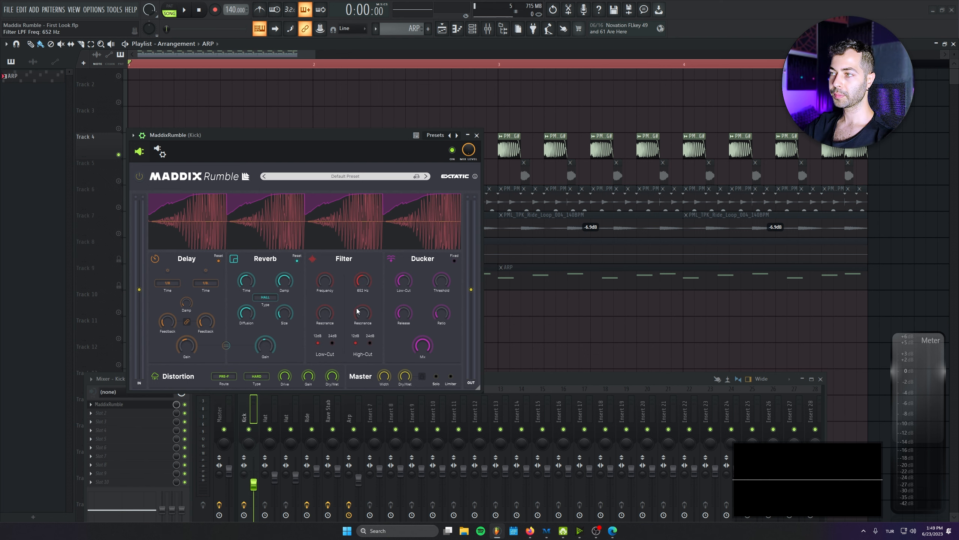
Lower the Filter's High-Cut frequency to 336 Hz while auditioning the kick
scroll(361, 285, down, 3)
key(space)
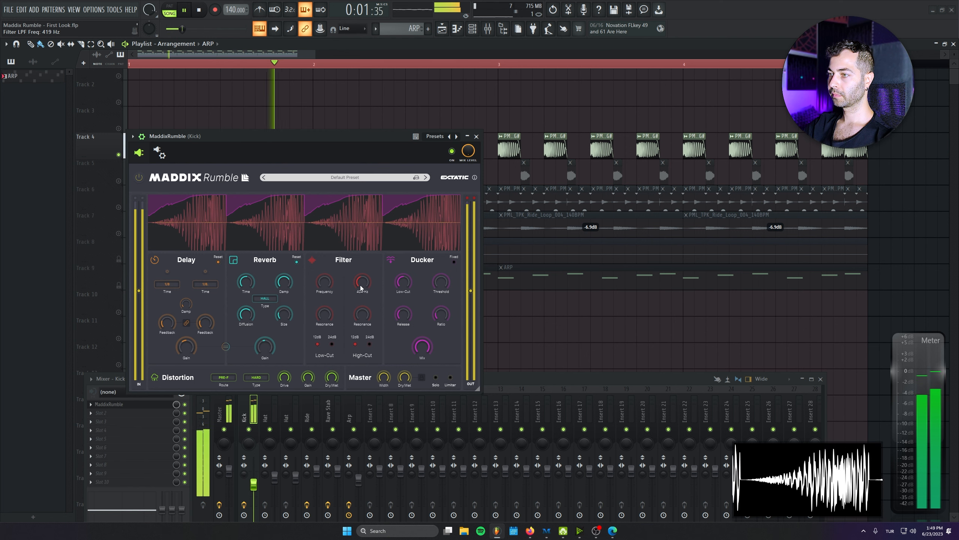
scroll(359, 286, down, 2)
key(space)
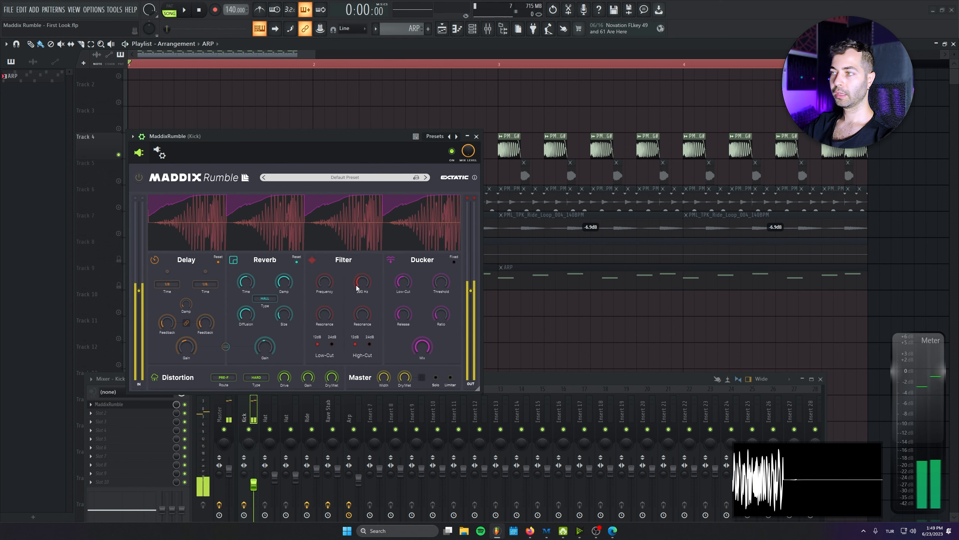
scroll(362, 284, up, 1)
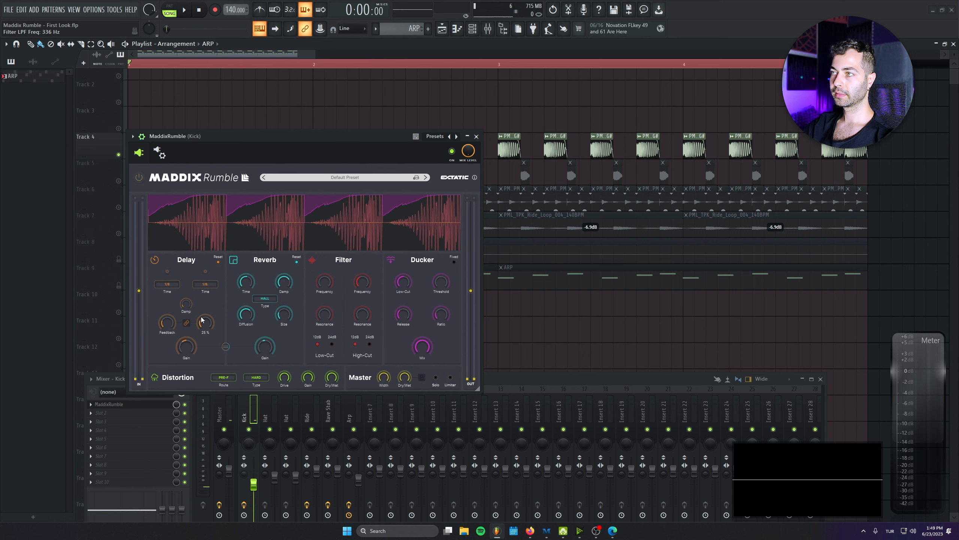
Try the POST-F route on the Distortion and listen to the loop
click(224, 377)
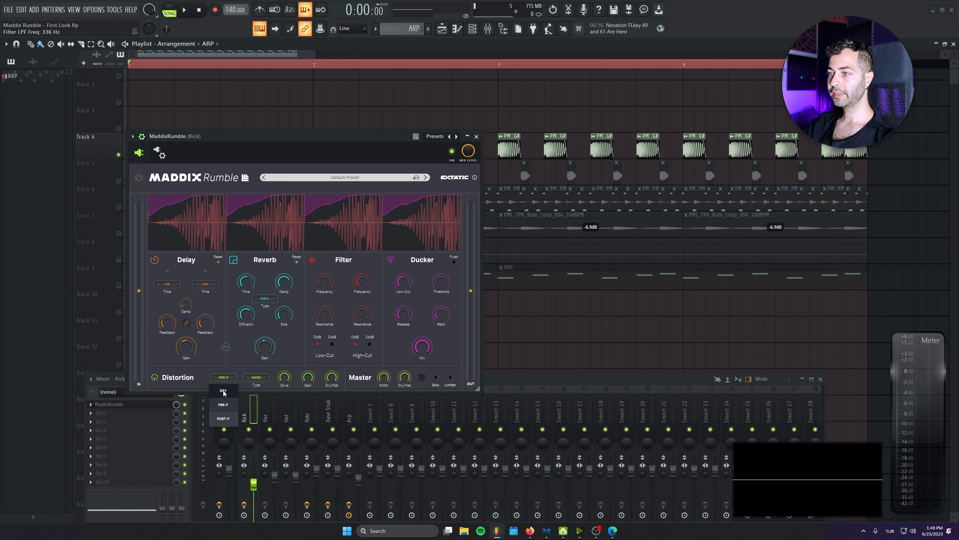
click(224, 418)
key(space)
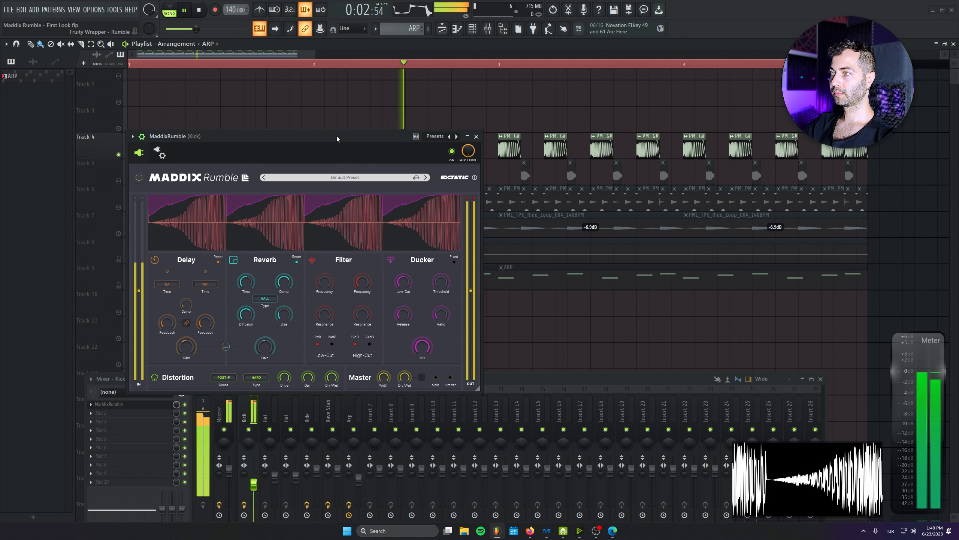
key(space)
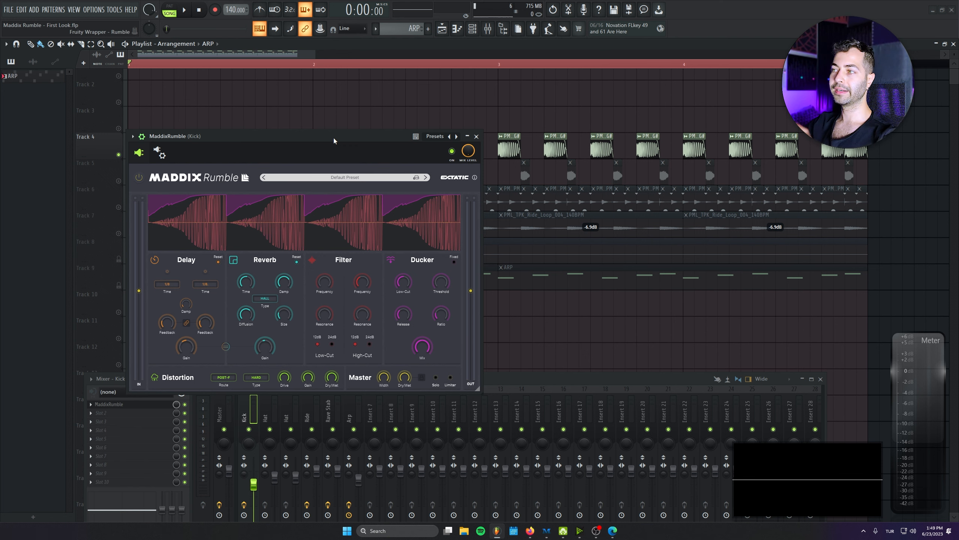
Play the loop and try the Distortion's Dry/Wet at 0%, then restore it
key(space)
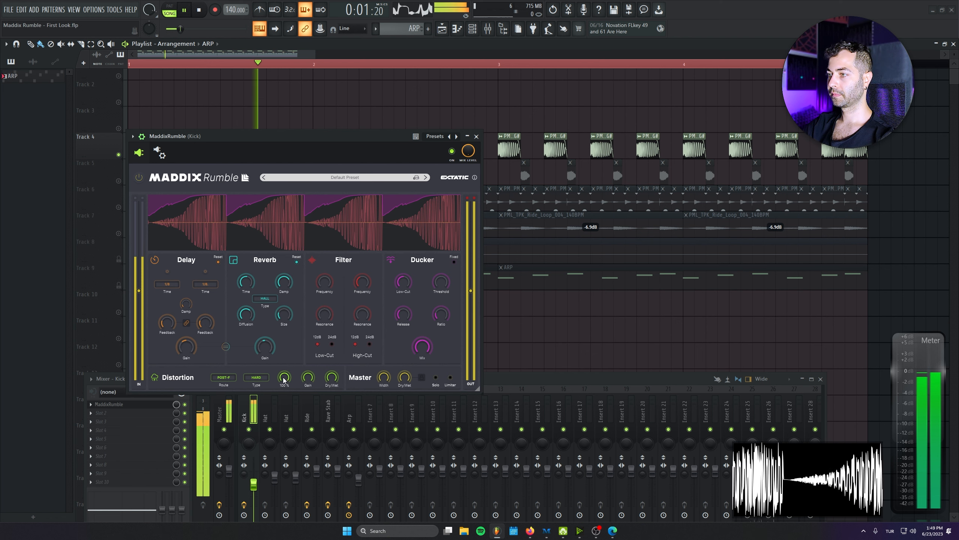
mouse_move(332, 377)
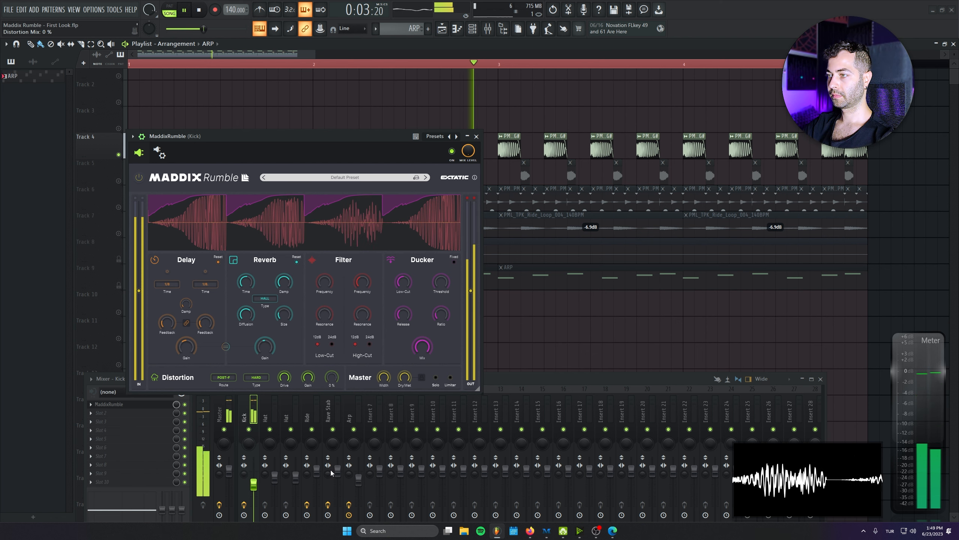
drag(331, 377, 331, 428)
drag(287, 143, 286, 164)
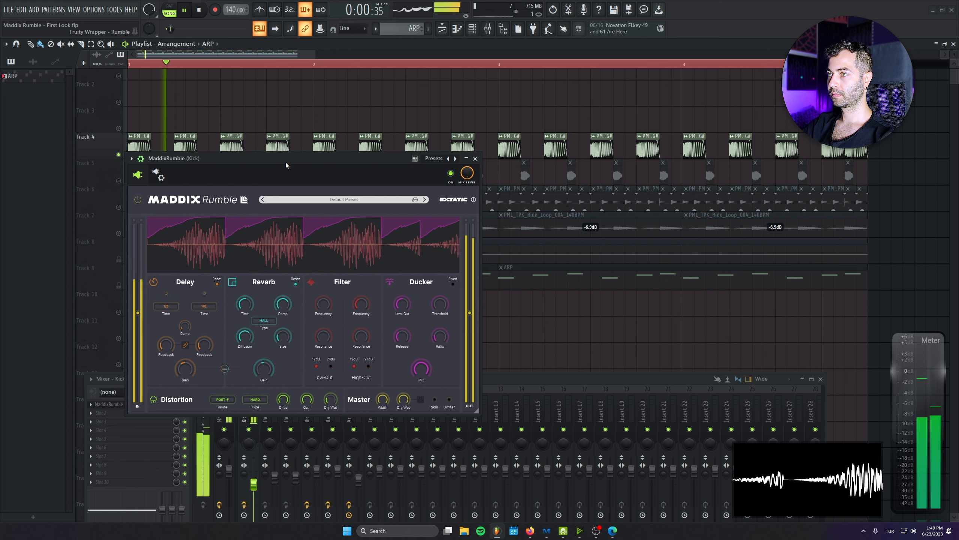
Return the Distortion's Route to DRY, listen to the loop and stop playback
click(223, 400)
click(223, 442)
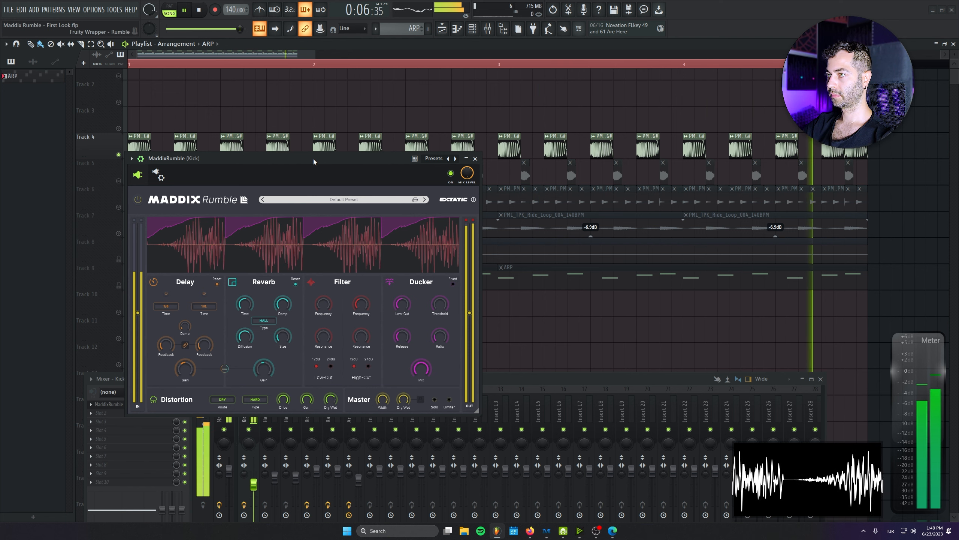
key(space)
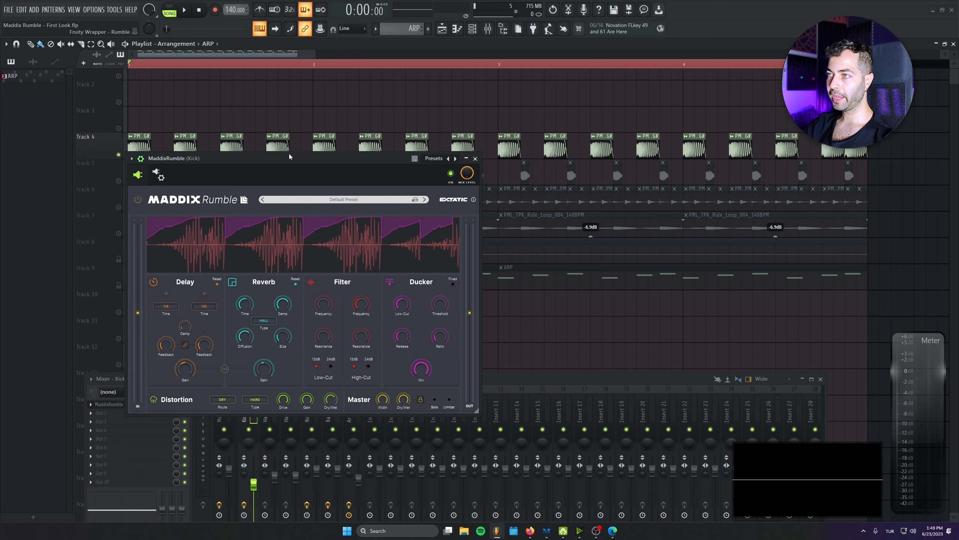
Restart playback and switch the DRY-routed Distortion off and on again to compare the sound
key(space)
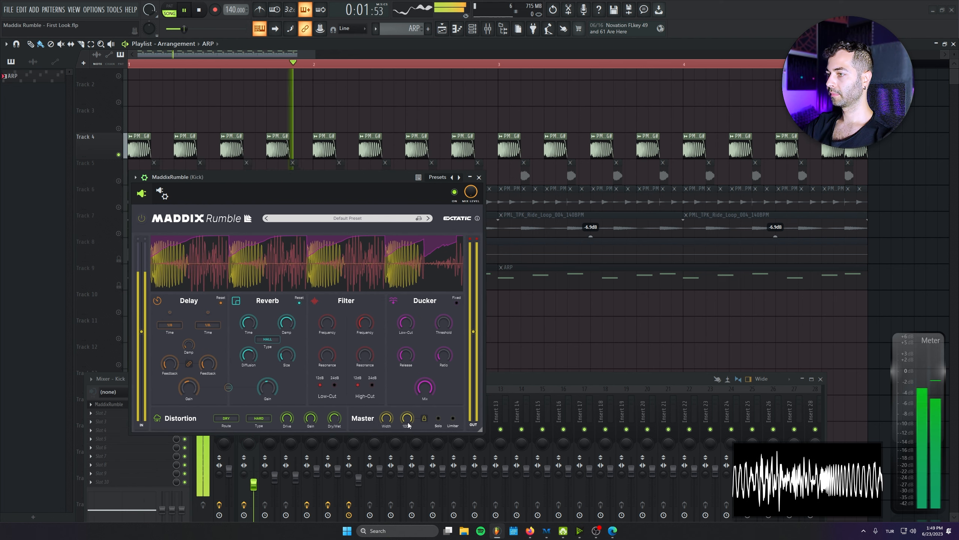
click(159, 417)
click(159, 417)
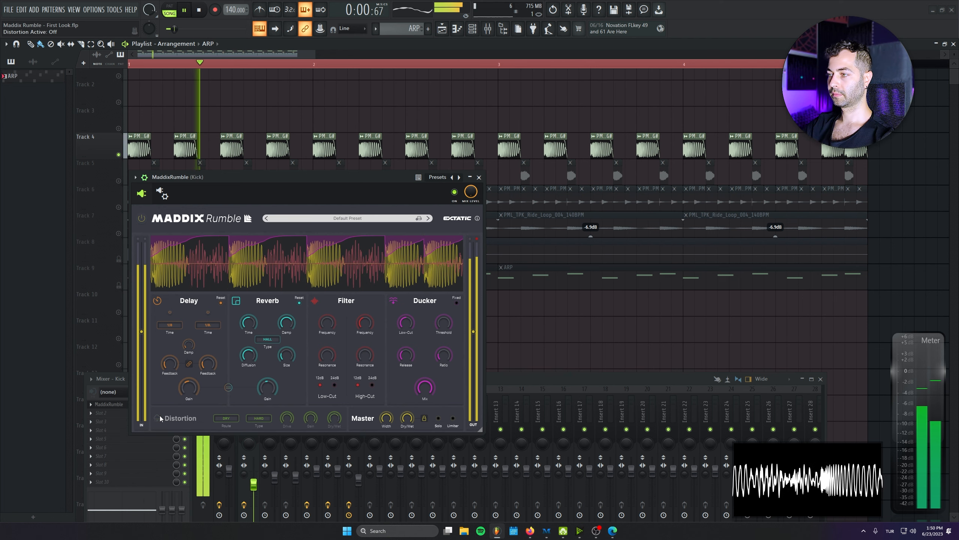
Set the Master Dry/Wet to 62% and fine-tune the Filter's High-Cut frequency during playback
mouse_move(406, 426)
mouse_down()
mouse_move(406, 393)
mouse_move(407, 410)
mouse_up()
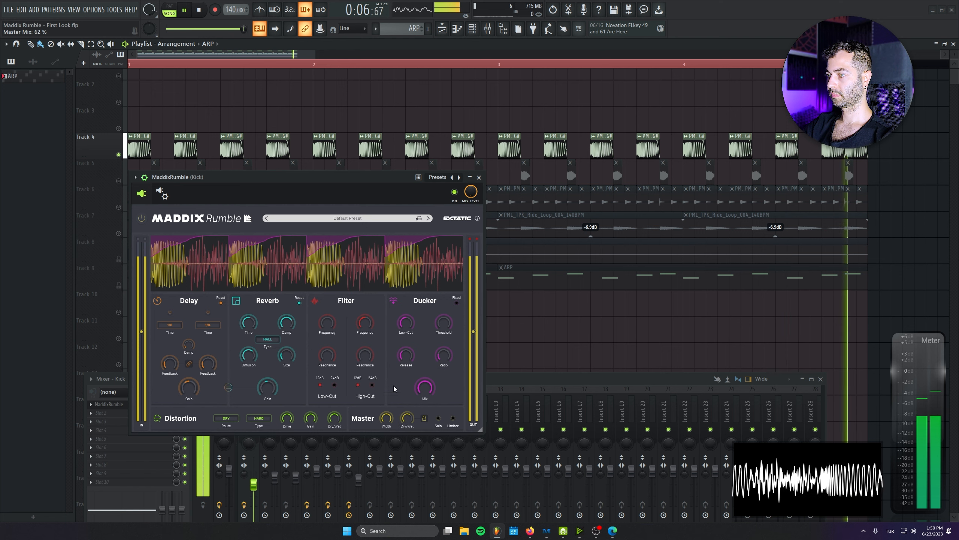
drag(362, 330, 361, 327)
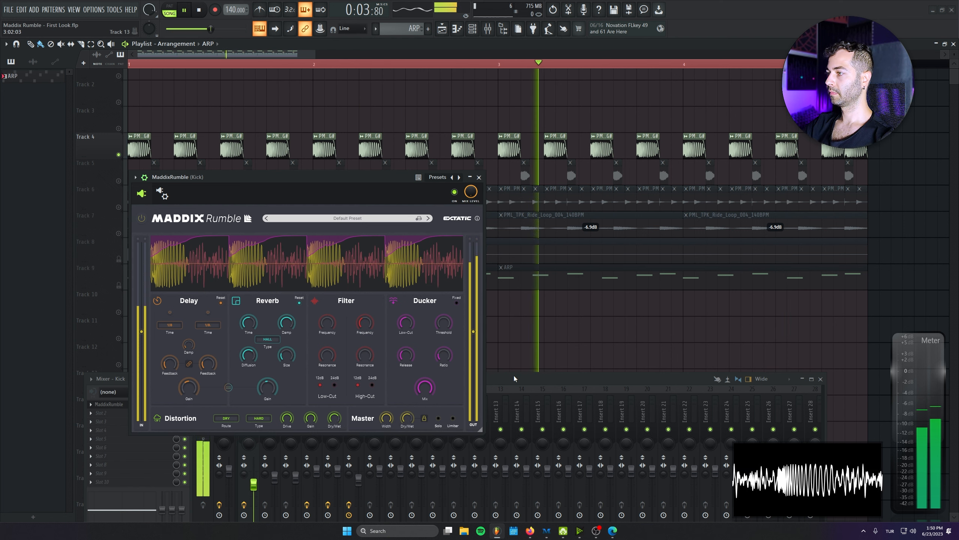
Raise the Kick channel's mixer fader slightly, stop playback and bring MaddixRumble back in front
drag(514, 377, 491, 237)
drag(230, 345, 230, 340)
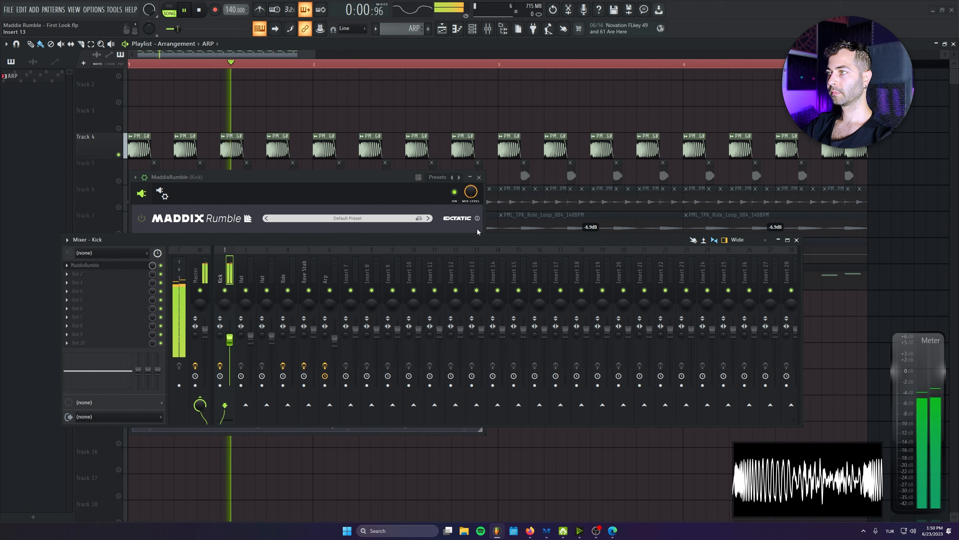
drag(477, 239, 461, 328)
key(space)
click(240, 271)
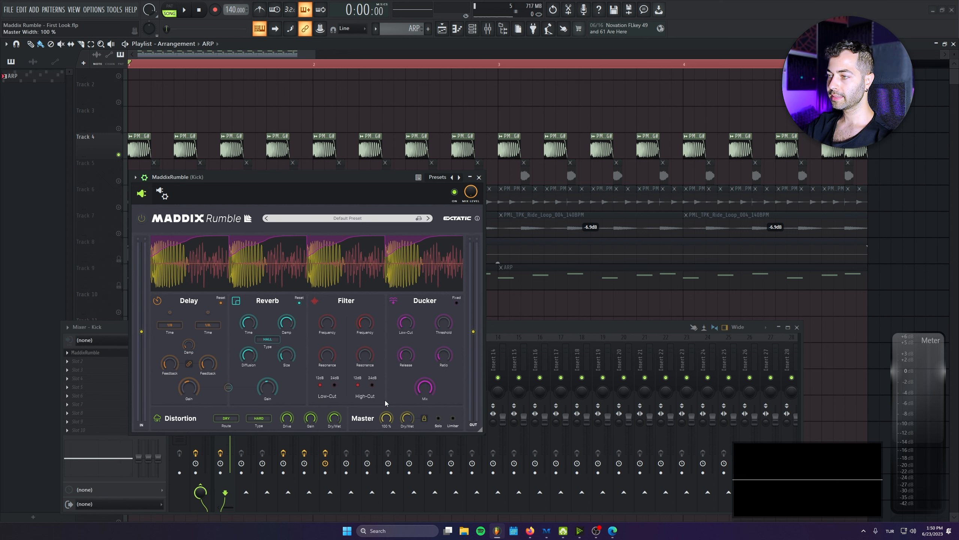
Check the Master control descriptions in the browser's Quick Start Guide and turn on Solo in MaddixRumble's Master section
click(613, 529)
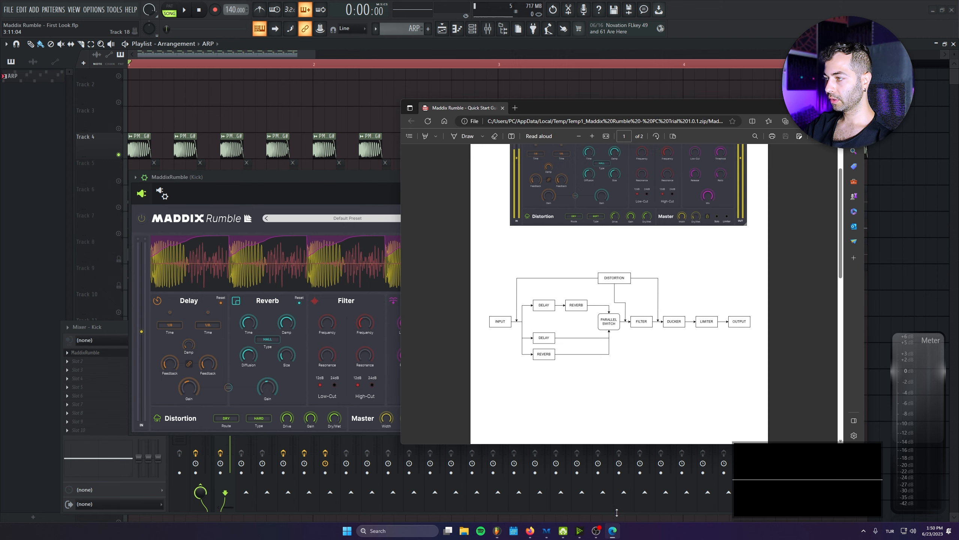
scroll(585, 381, down, 10)
click(378, 304)
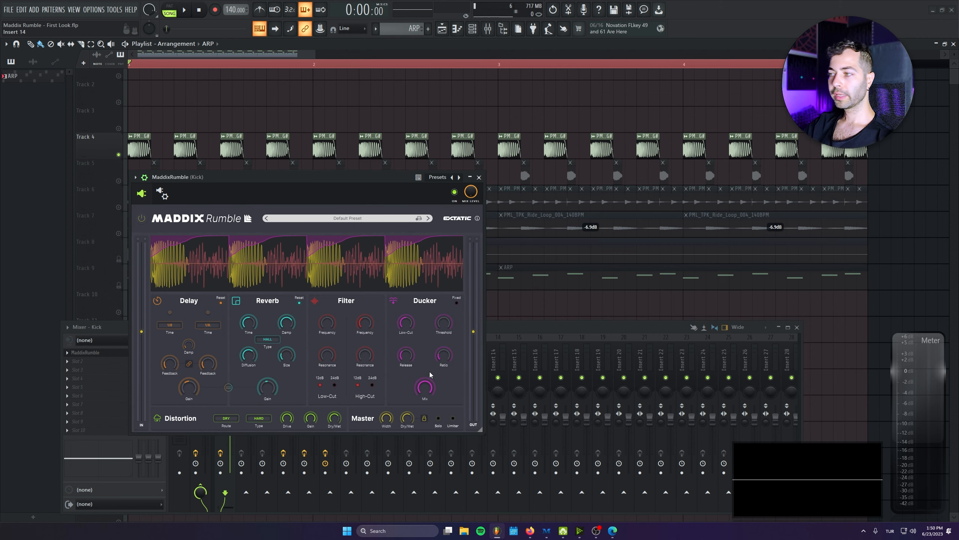
click(438, 418)
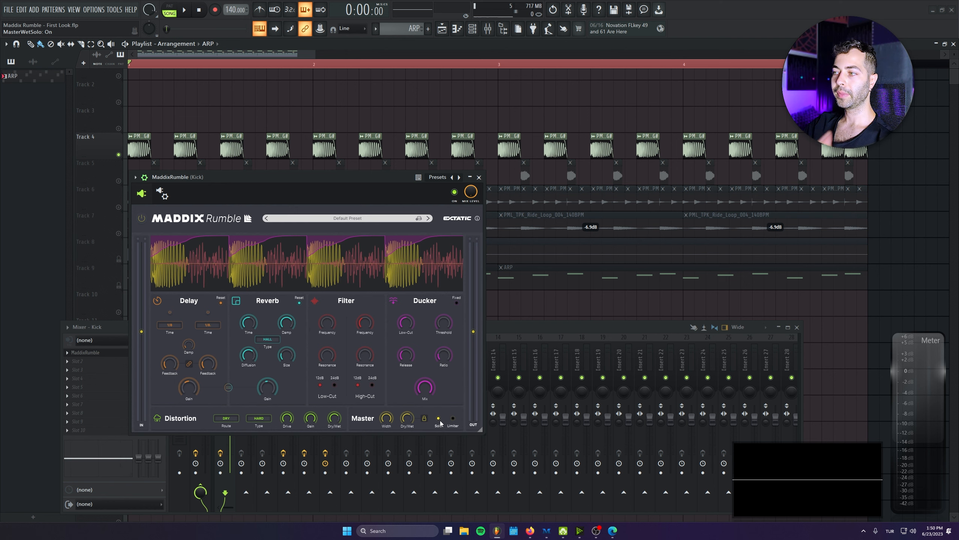
click(613, 530)
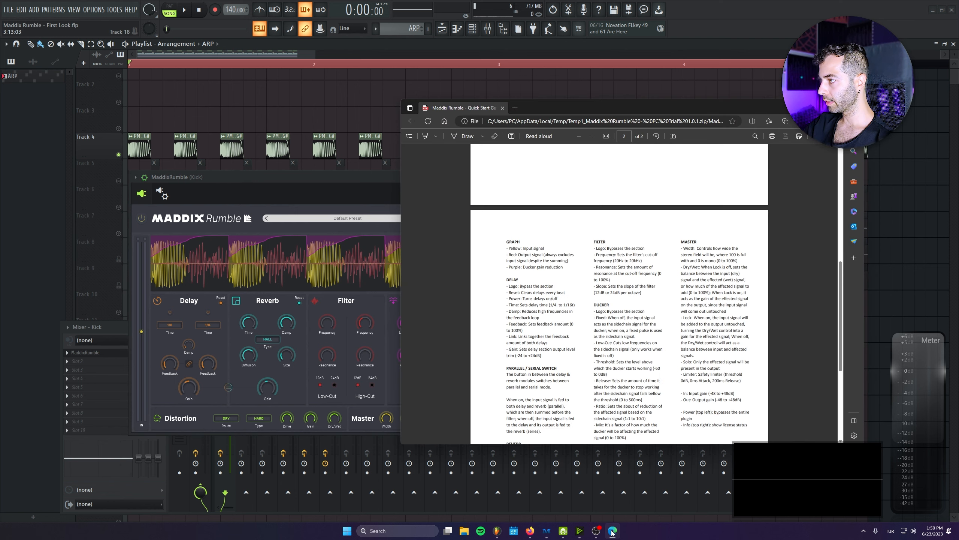
click(348, 175)
Play the loop and compare it with the Master Solo off and on, leaving Solo on
key(space)
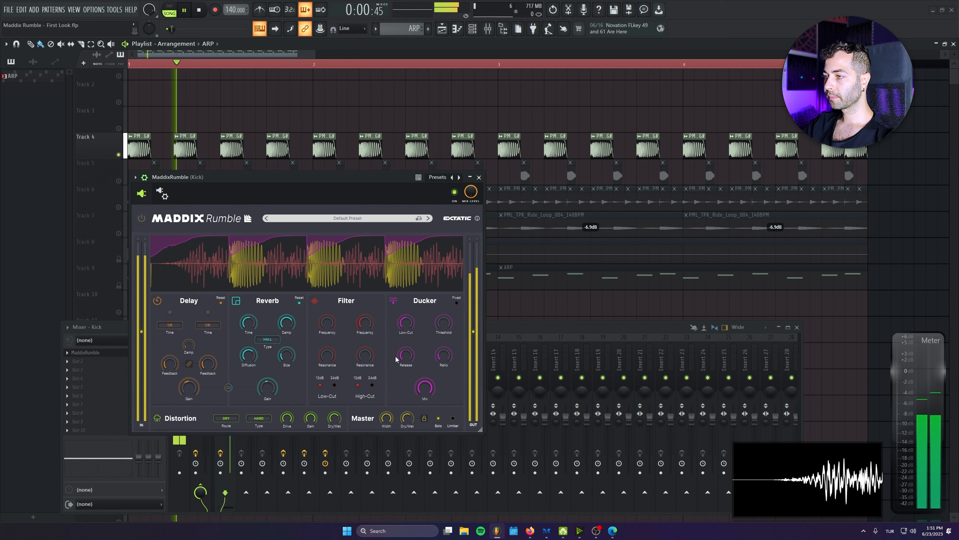
click(438, 418)
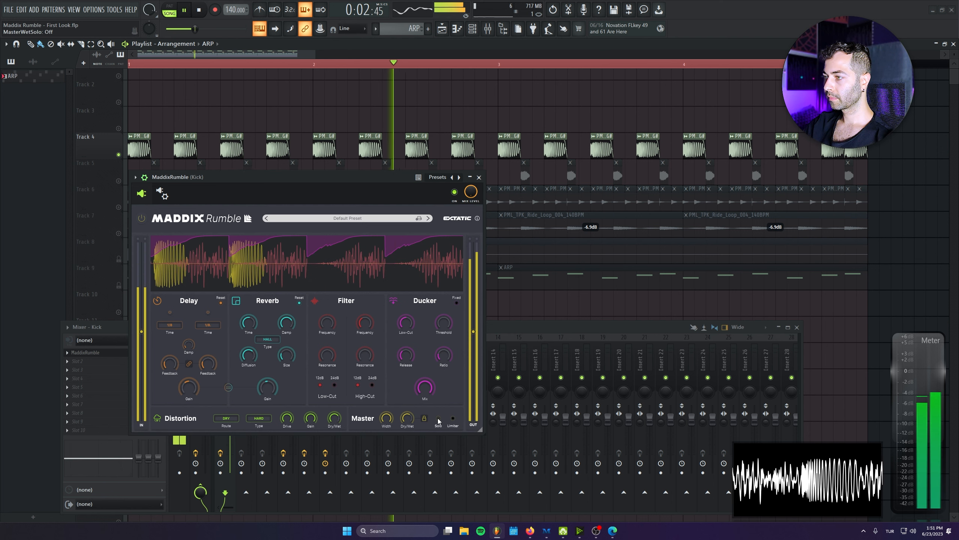
click(438, 418)
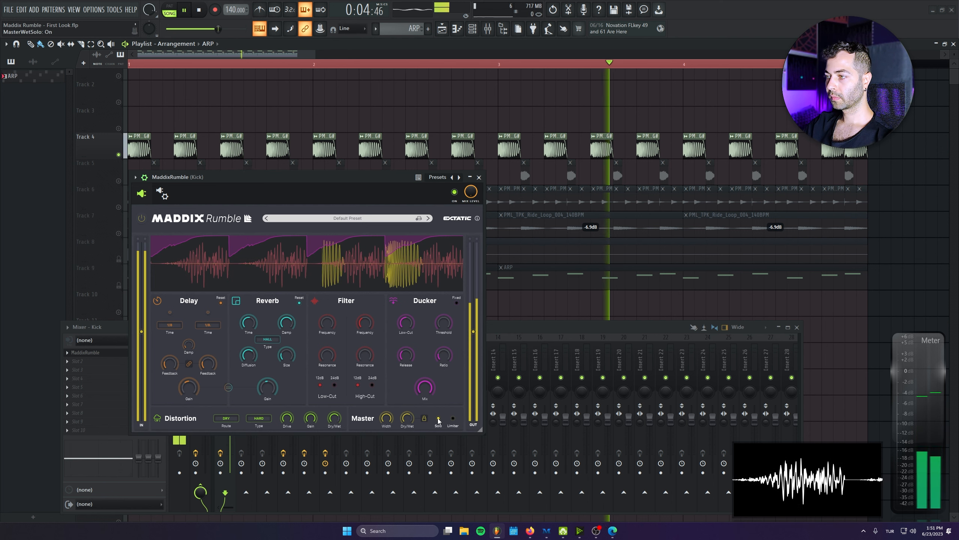
key(space)
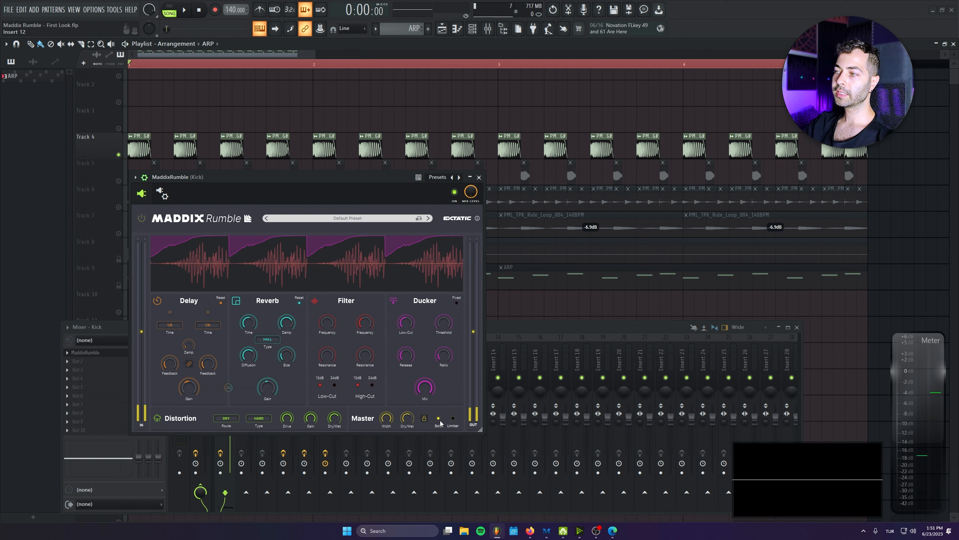
Try the Master Dry/Wet at 0% with the dry lock off, turn the lock back on and set Dry/Wet to 100%
click(425, 419)
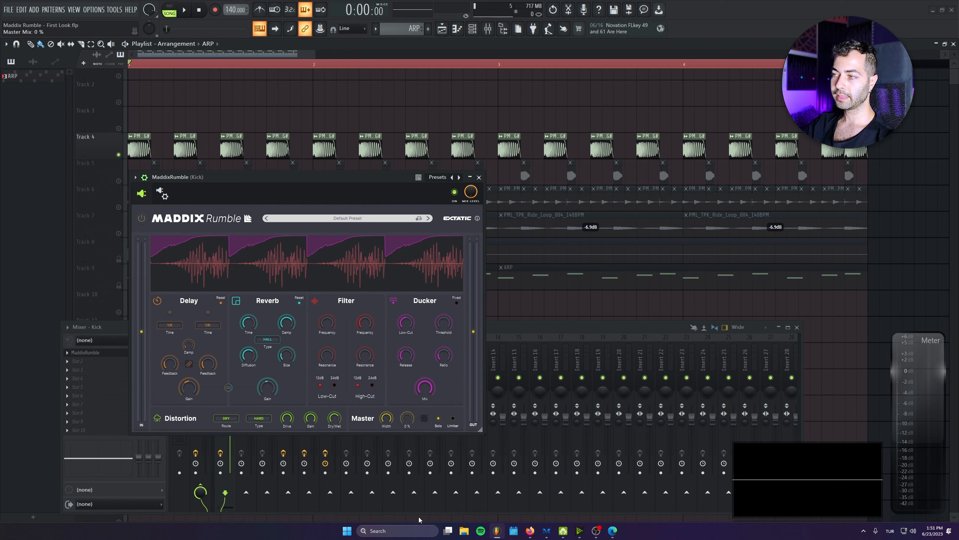
click(424, 418)
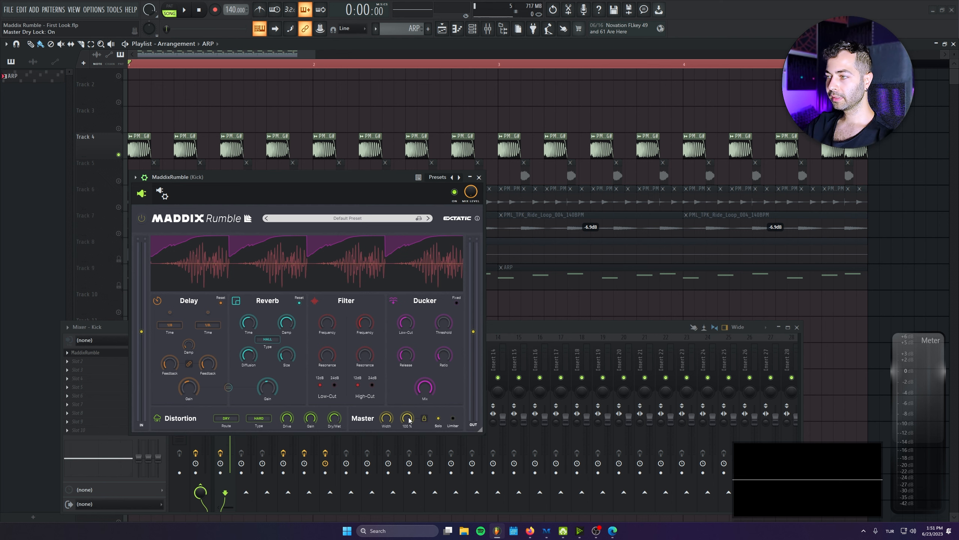
Play the loop while switching the Master Solo off and on for comparison, and stop playback with Solo left off
click(438, 419)
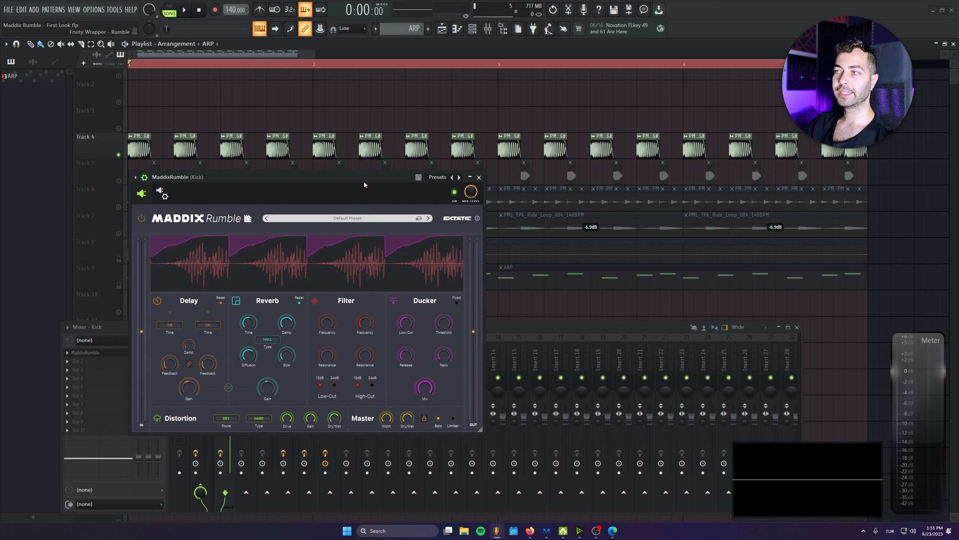
key(space)
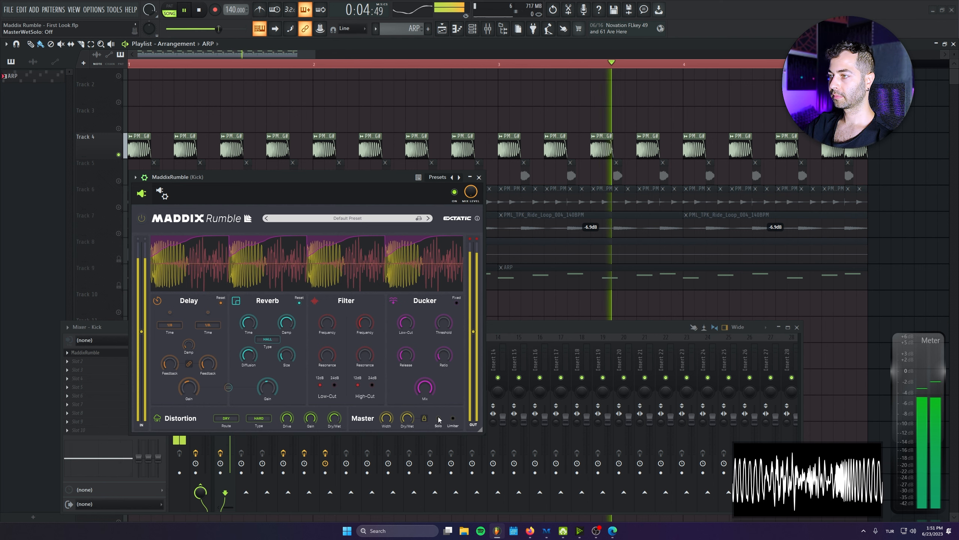
click(439, 418)
click(438, 418)
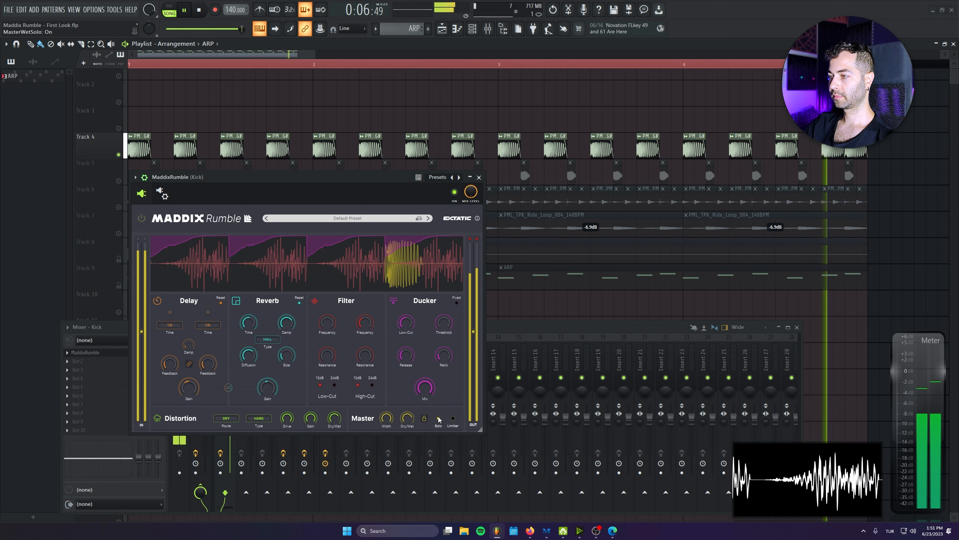
key(space)
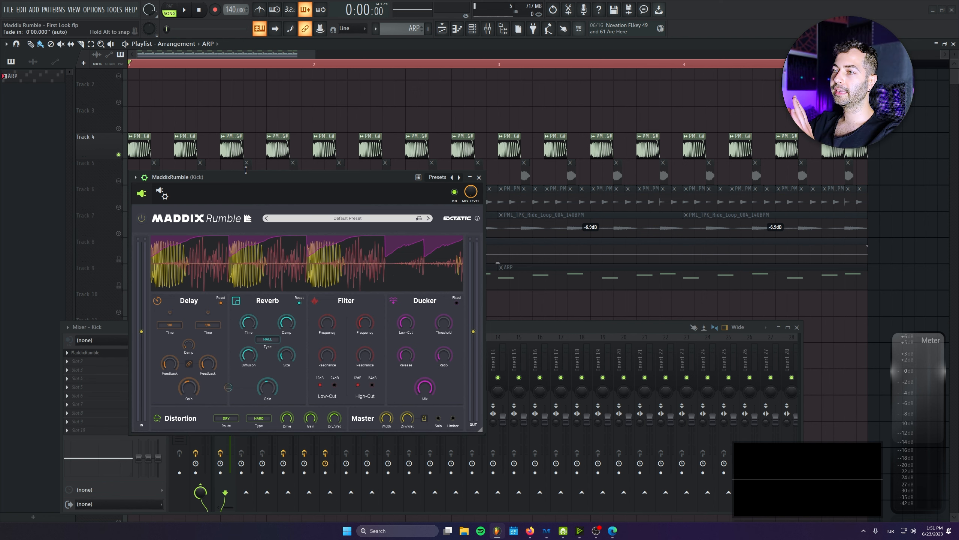
Open MaddixRumble's preset browser and look through its preset categories down to the rumble presets
click(287, 219)
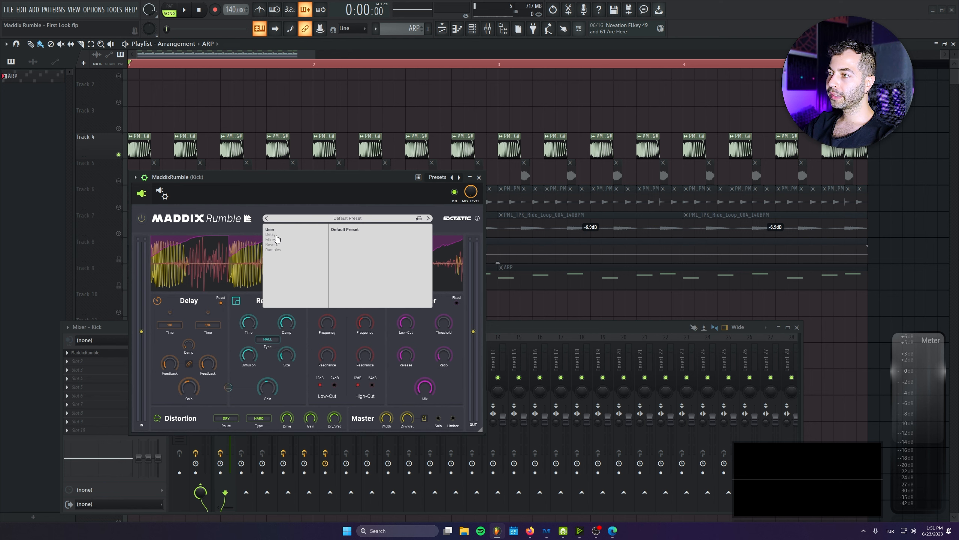
mouse_move(274, 250)
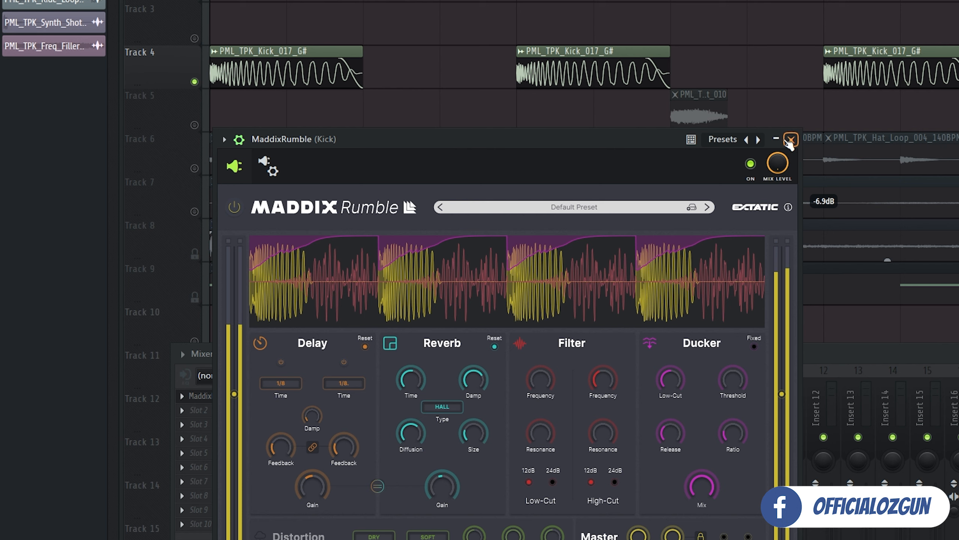
Close the MaddixRumble window and unmute the playlist's Track 6 and Track 5 during playback
click(790, 137)
click(195, 168)
click(195, 124)
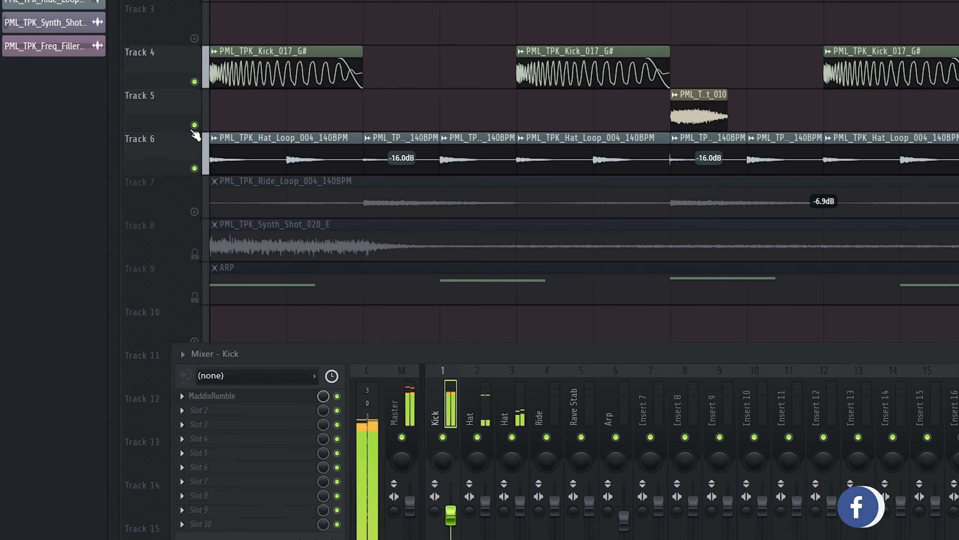
Select both Hat channels, inserts 2 and 3, together in the mixer
click(485, 393)
ctrl+click(514, 429)
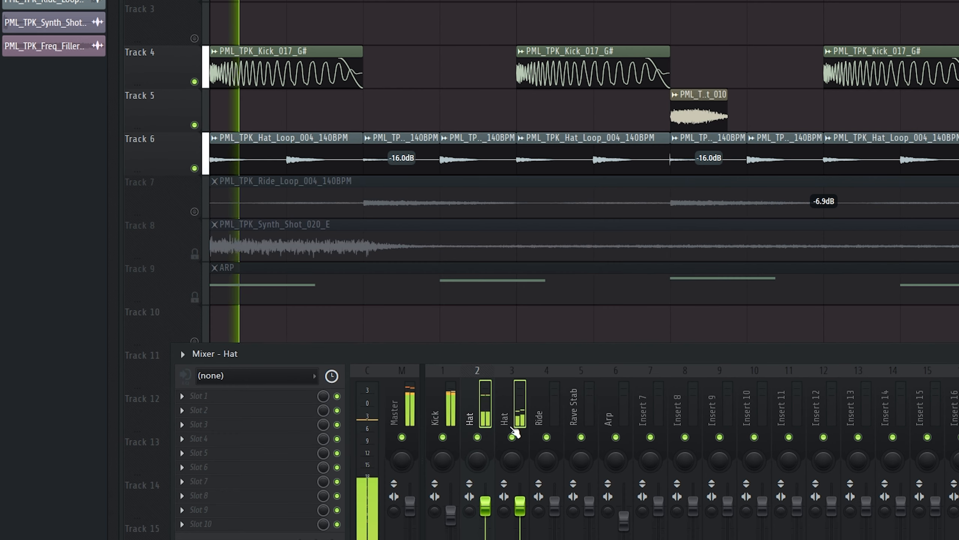